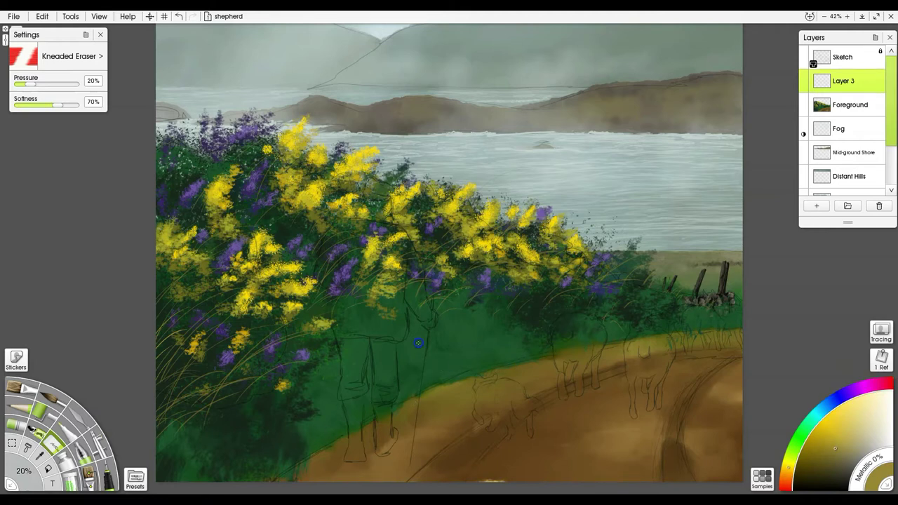
Ready the Smooth Transparent Ink pen with a slightly brighter version of the bank's sampled green, and add a new layer above Layer 3.
{"action": "scroll", "coordinate": [418, 343], "scroll_direction": "down", "scroll_amount": 2}
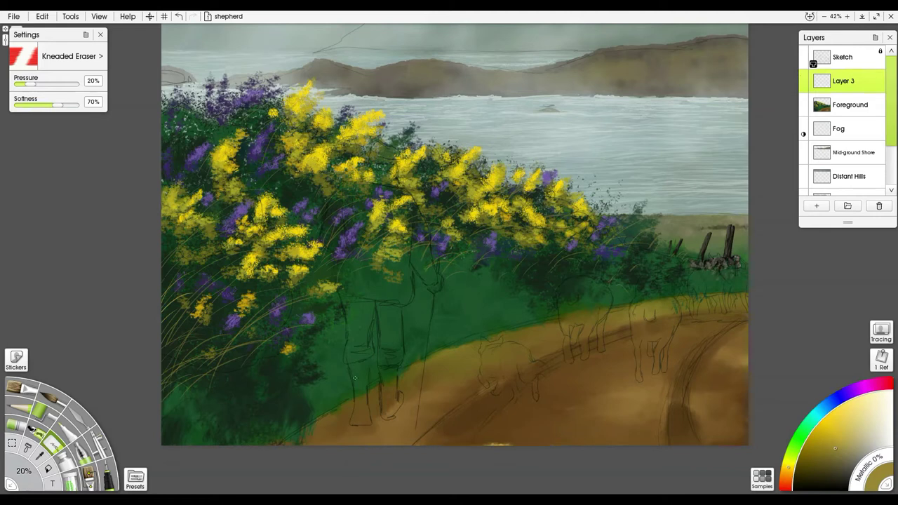
{"action": "left_click", "coordinate": [341, 398], "text": "alt"}
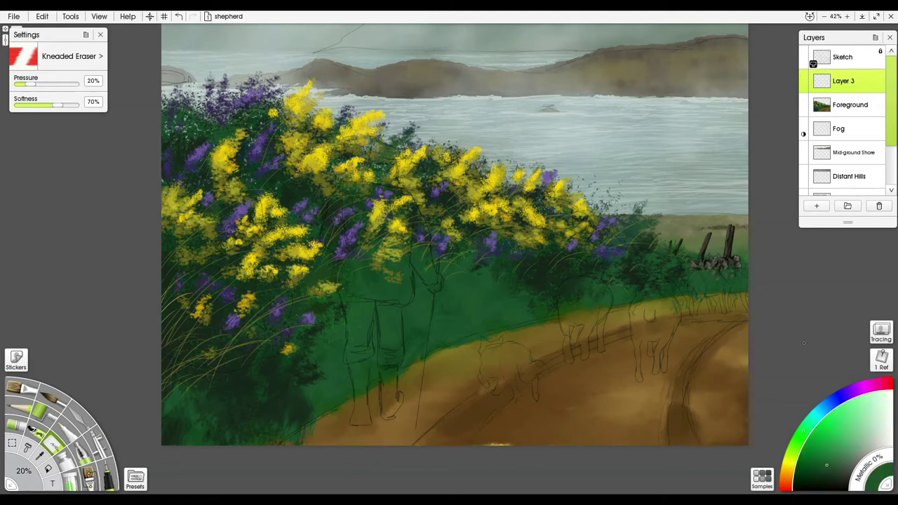
{"action": "left_click", "coordinate": [818, 458]}
{"action": "left_click", "coordinate": [108, 473]}
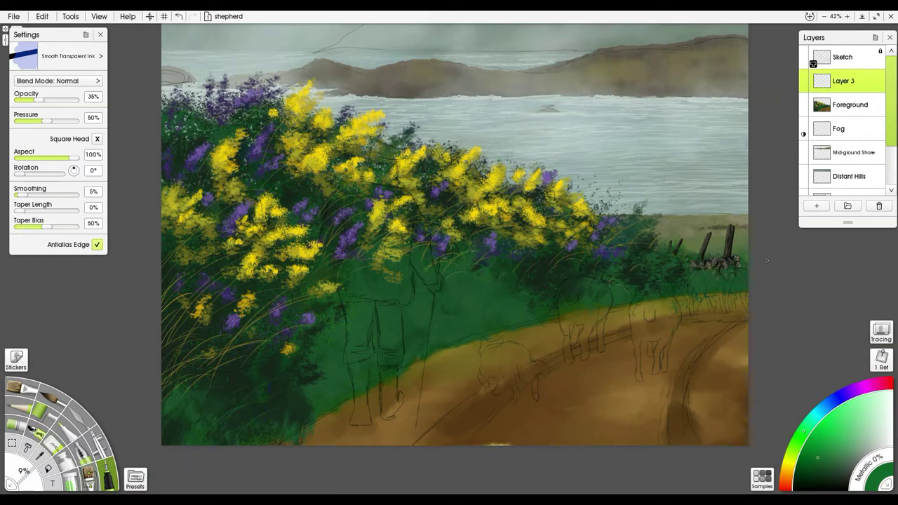
{"action": "left_click", "coordinate": [819, 205]}
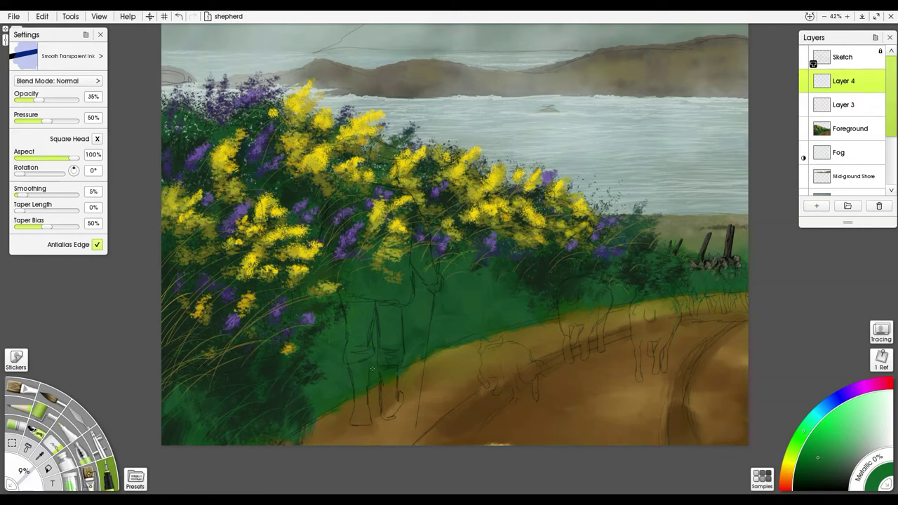
Draw curved green grass blades over the lower-left foliage on Layer 4 and soften their bases with the Kneaded Eraser.
{"action": "scroll", "coordinate": [373, 367], "scroll_direction": "up", "scroll_amount": 10}
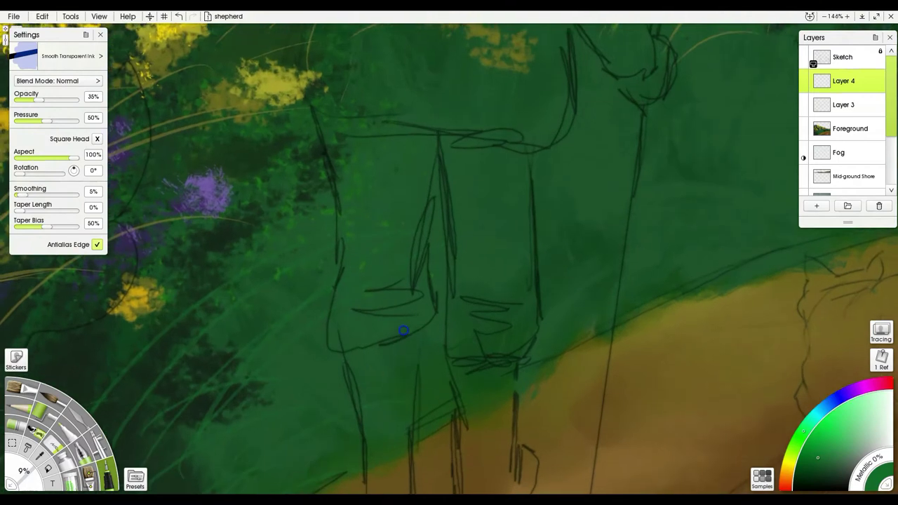
{"action": "left_click_drag", "start_coordinate": [404, 331], "coordinate": [561, 173]}
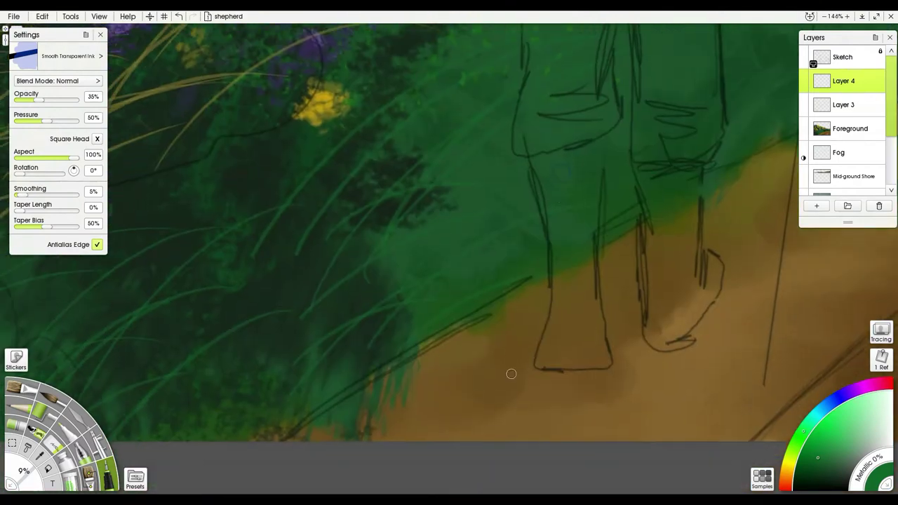
{"action": "key", "text": "e"}
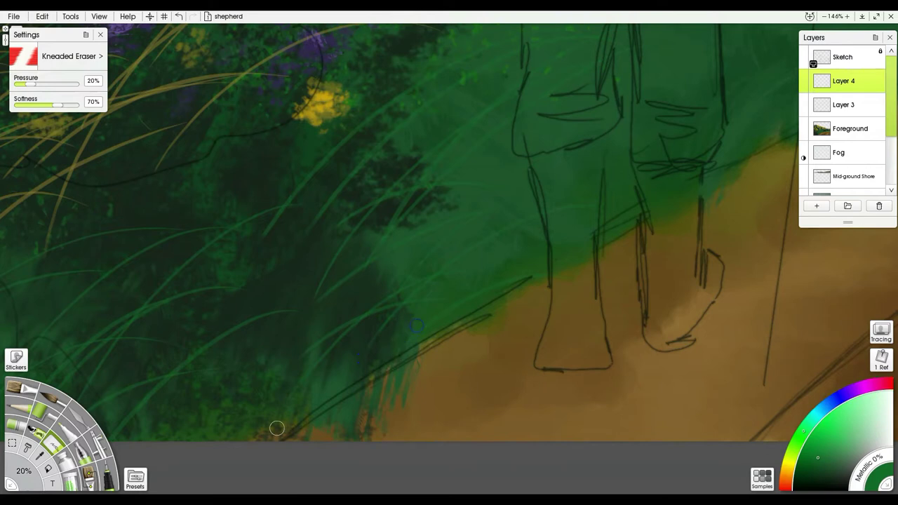
{"action": "left_click_drag", "start_coordinate": [309, 346], "coordinate": [578, 235]}
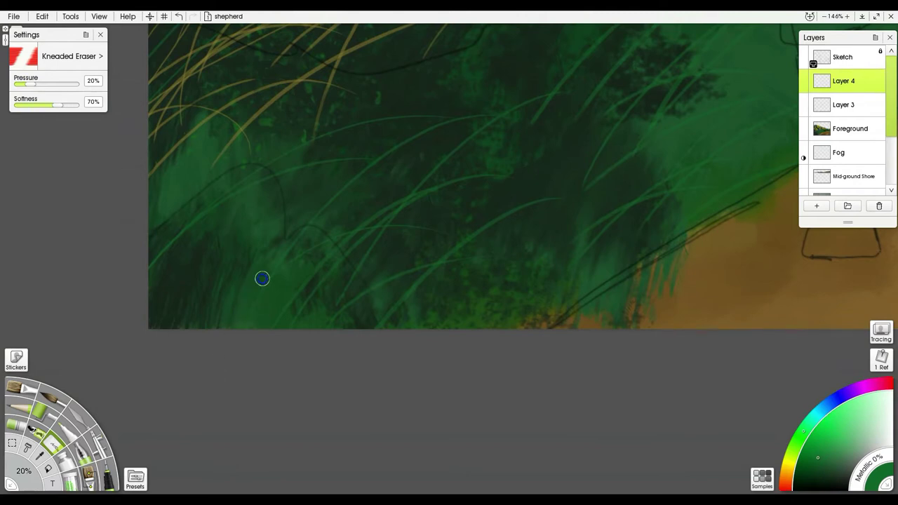
{"action": "left_click", "coordinate": [842, 105]}
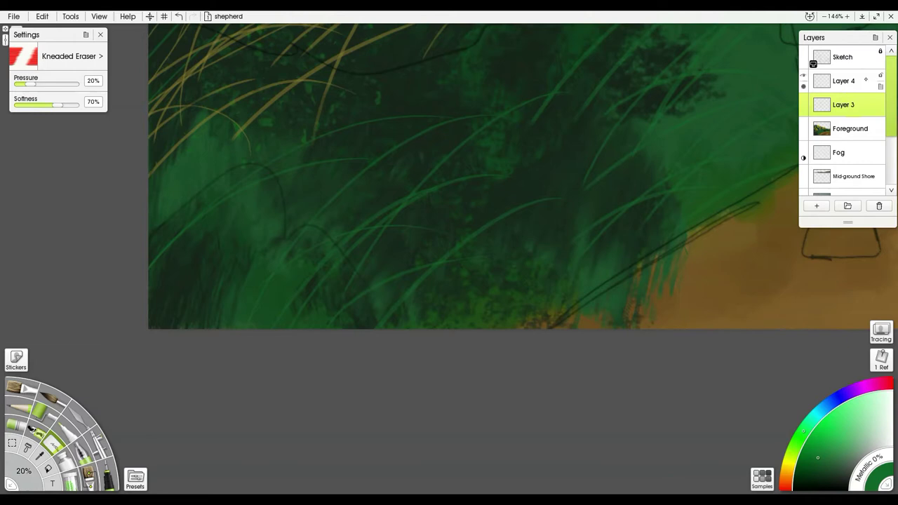
{"action": "left_click", "coordinate": [845, 81]}
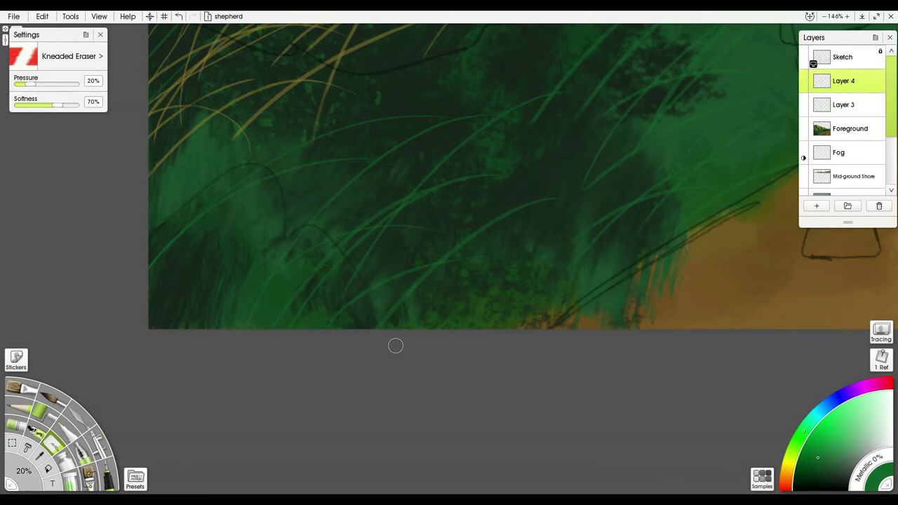
Draw dark green grass blades along the lower-left foliage using a sampled shadow green and the Smoothed Inking preset with Square Head off.
{"action": "key", "text": "i"}
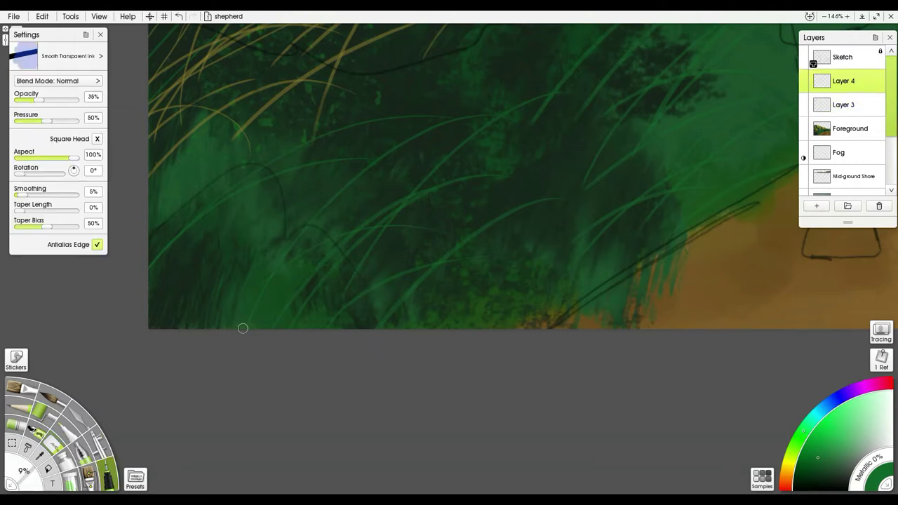
{"action": "left_click", "coordinate": [182, 306], "text": "alt"}
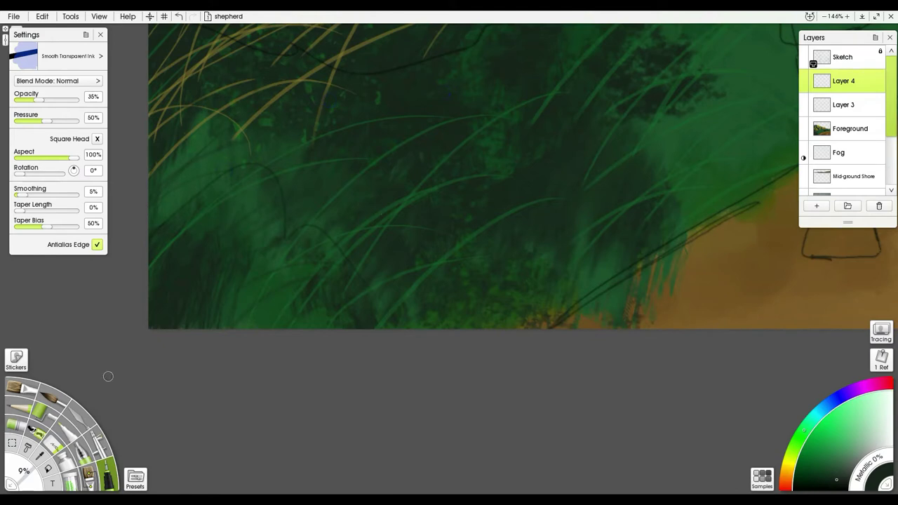
{"action": "left_click", "coordinate": [136, 478]}
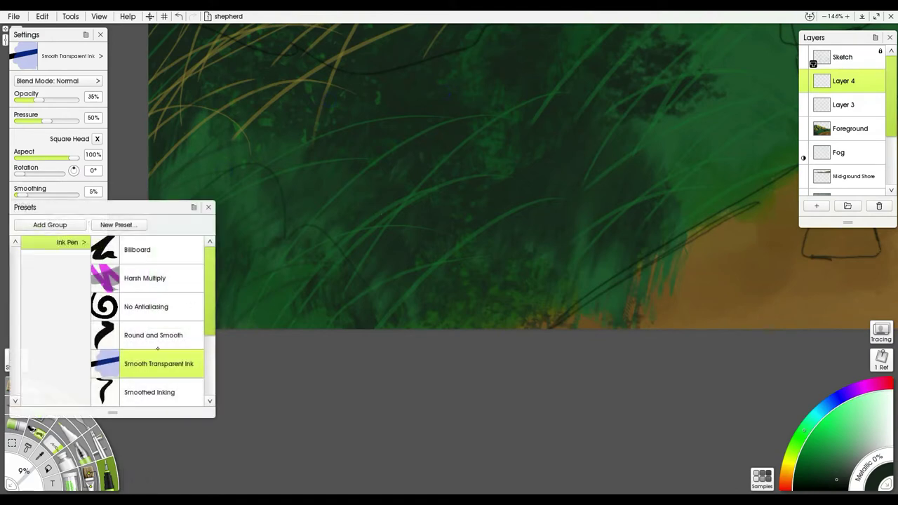
{"action": "left_click", "coordinate": [165, 394]}
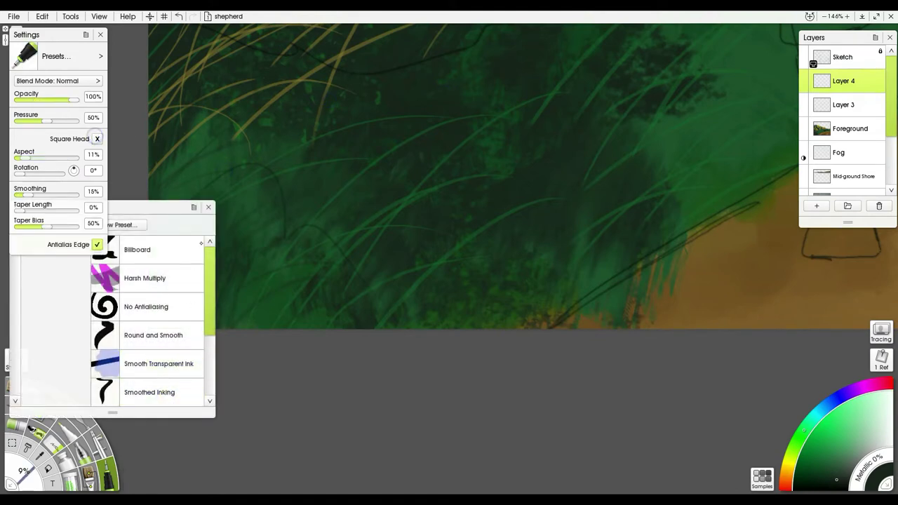
{"action": "left_click", "coordinate": [208, 206]}
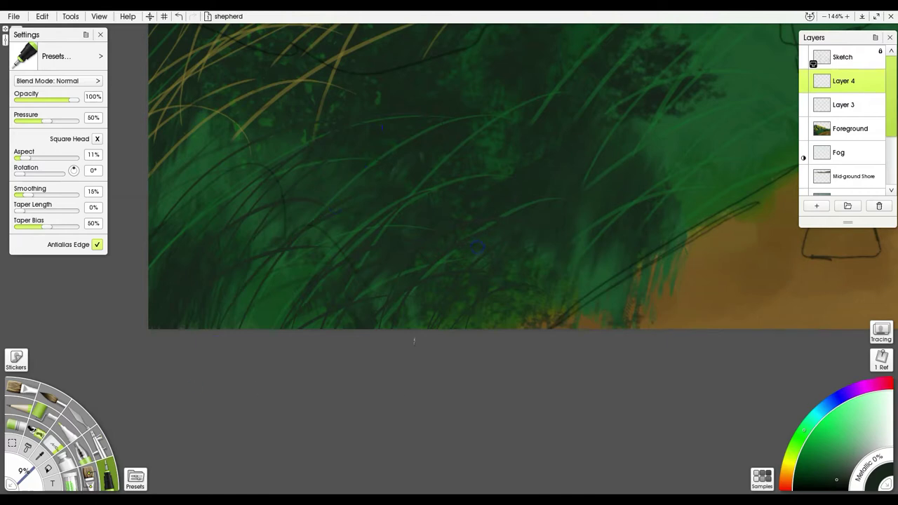
{"action": "left_click_drag", "start_coordinate": [495, 327], "coordinate": [660, 267]}
{"action": "left_click_drag", "start_coordinate": [487, 331], "coordinate": [701, 181]}
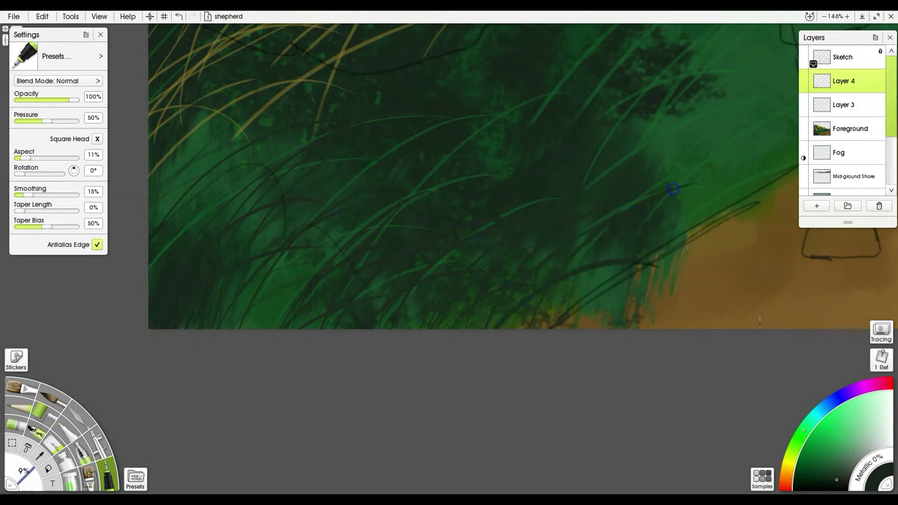
Draw fine grass blades in the bank's sampled mid green at the edge of the dark bush beside the left sheep sketch.
{"action": "mouse_move", "coordinate": [678, 295]}
{"action": "left_mouse_down"}
{"action": "mouse_move", "coordinate": [553, 385]}
{"action": "mouse_move", "coordinate": [253, 468]}
{"action": "mouse_move", "coordinate": [252, 459]}
{"action": "left_mouse_up"}
{"action": "left_click", "coordinate": [289, 398], "text": "alt"}
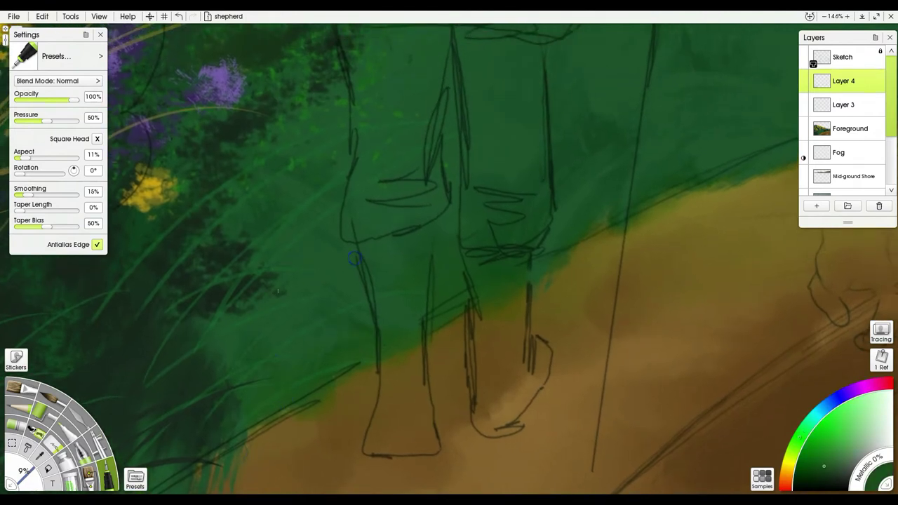
{"action": "left_click_drag", "start_coordinate": [653, 214], "coordinate": [367, 417]}
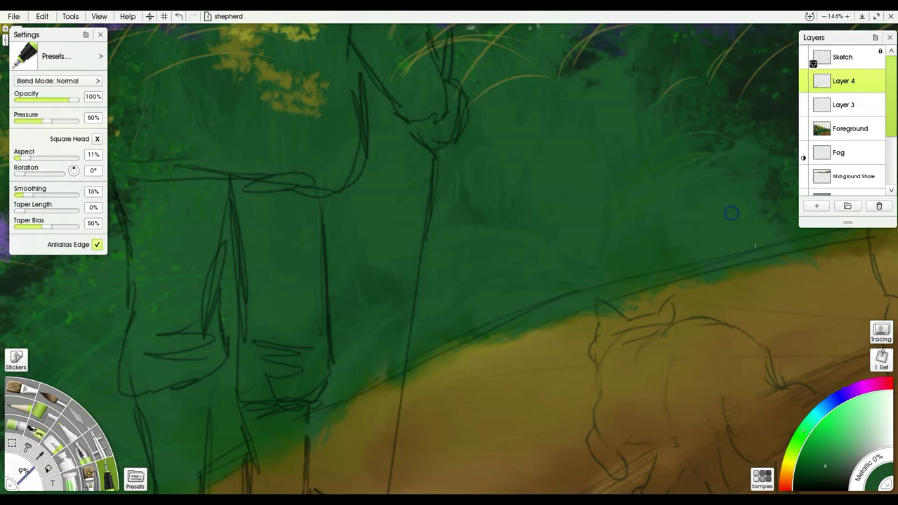
{"action": "left_click_drag", "start_coordinate": [669, 250], "coordinate": [438, 291]}
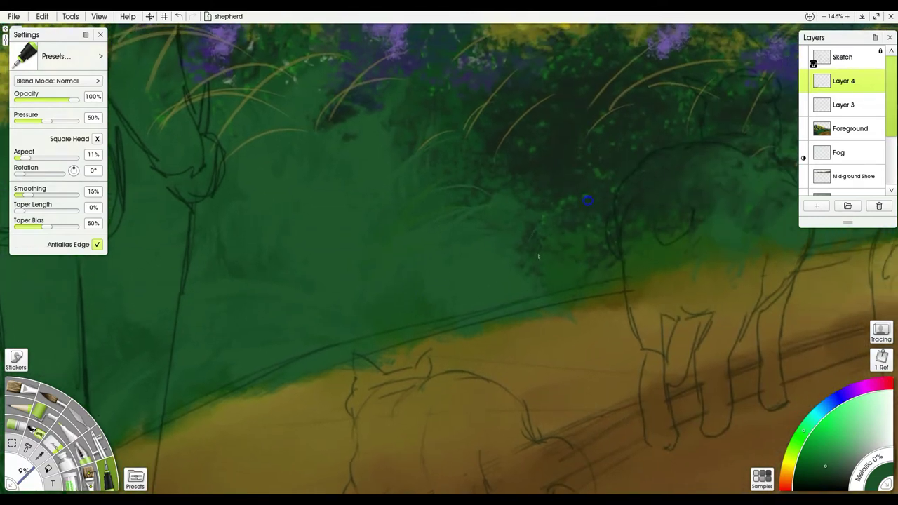
{"action": "left_click_drag", "start_coordinate": [533, 203], "coordinate": [611, 167]}
{"action": "left_click_drag", "start_coordinate": [537, 231], "coordinate": [582, 209]}
Add dark blades sampled from the bush's shadow among the green grass beside the left sheep, and soften them with the Kneaded Eraser.
{"action": "left_click", "coordinate": [566, 176], "text": "alt"}
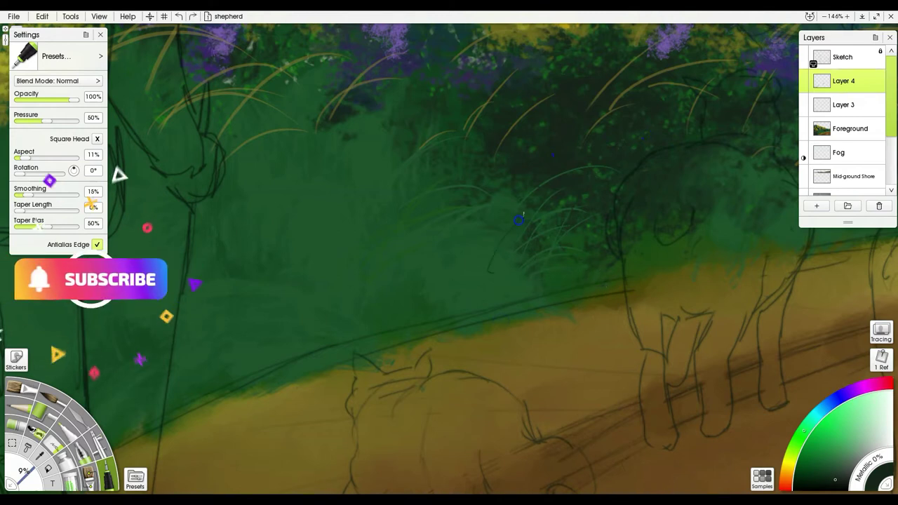
{"action": "left_click_drag", "start_coordinate": [460, 273], "coordinate": [477, 223]}
{"action": "left_click_drag", "start_coordinate": [478, 257], "coordinate": [497, 231]}
{"action": "left_click_drag", "start_coordinate": [506, 289], "coordinate": [532, 243]}
{"action": "left_click_drag", "start_coordinate": [534, 289], "coordinate": [581, 263]}
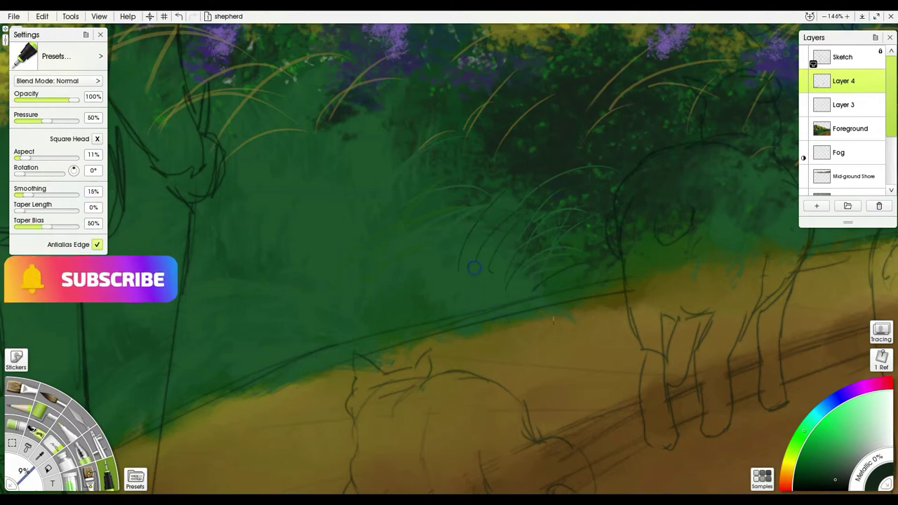
{"action": "key", "text": "e"}
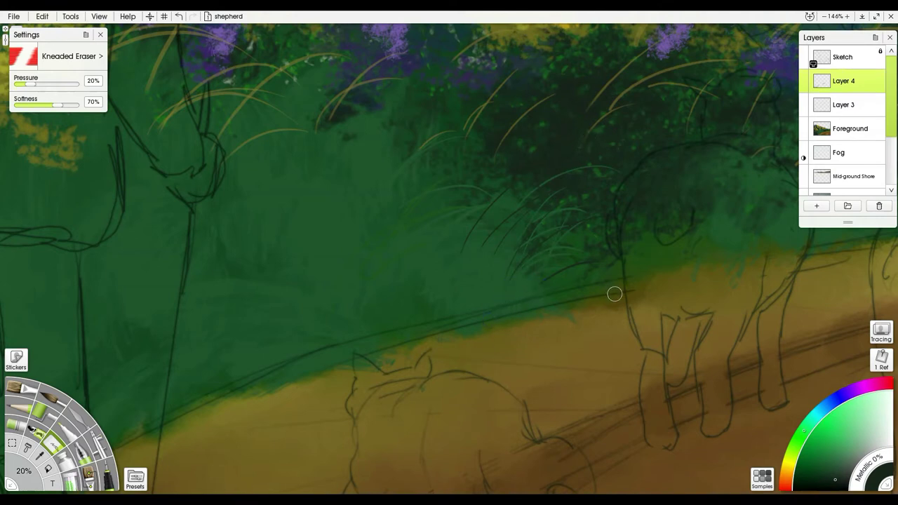
Draw more Ink Pen grass blades in greens sampled from the bank, across the slope and over the dark bush beside the left sheep.
{"action": "key", "text": "i"}
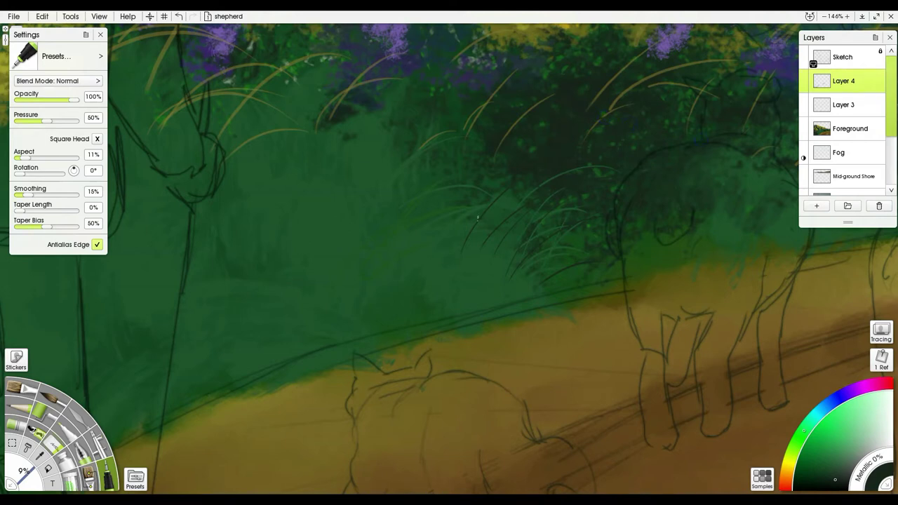
{"action": "left_click", "coordinate": [358, 183], "text": "alt"}
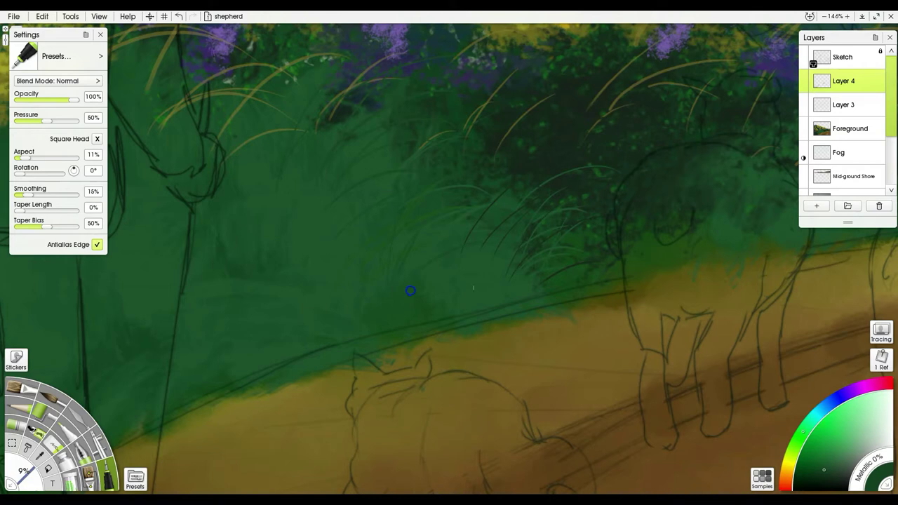
{"action": "left_click", "coordinate": [398, 326], "text": "alt"}
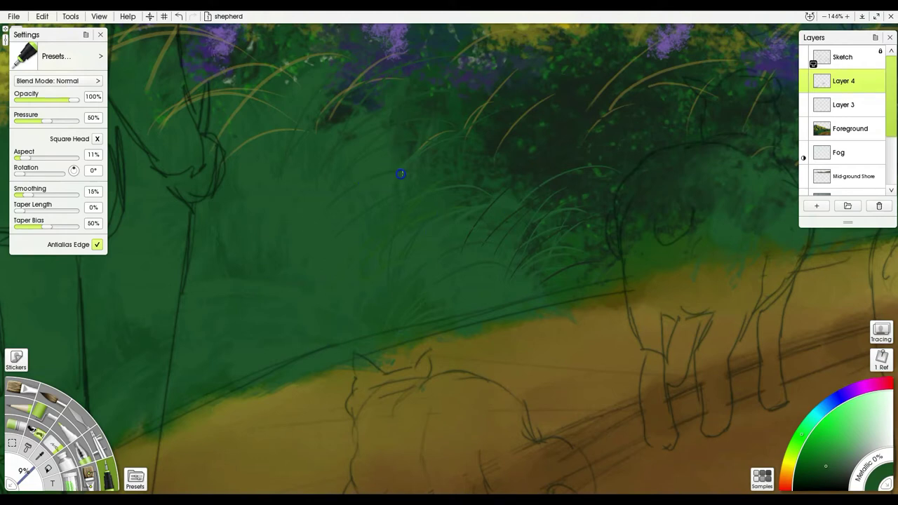
{"action": "left_click_drag", "start_coordinate": [449, 115], "coordinate": [487, 94]}
{"action": "left_click_drag", "start_coordinate": [471, 144], "coordinate": [504, 113]}
{"action": "mouse_move", "coordinate": [476, 185]}
{"action": "left_mouse_down"}
{"action": "mouse_move", "coordinate": [552, 126]}
{"action": "mouse_move", "coordinate": [628, 139]}
{"action": "left_mouse_up"}
{"action": "left_click_drag", "start_coordinate": [512, 177], "coordinate": [604, 148]}
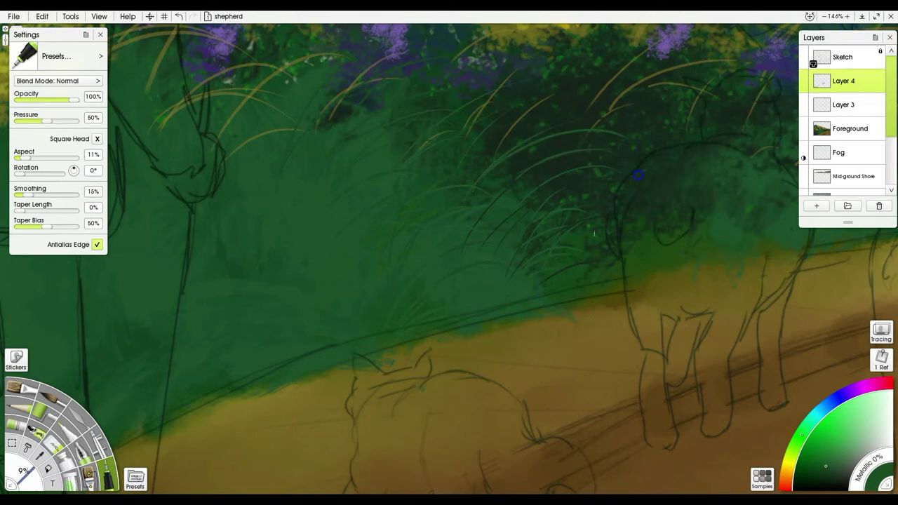
Draw a clump of light and dark green grass blades between the two sheep sketches, sampling the dark tone from the bush.
{"action": "mouse_move", "coordinate": [484, 284]}
{"action": "left_mouse_down"}
{"action": "mouse_move", "coordinate": [379, 325]}
{"action": "mouse_move", "coordinate": [227, 325]}
{"action": "left_mouse_up"}
{"action": "mouse_move", "coordinate": [533, 279]}
{"action": "left_mouse_down"}
{"action": "mouse_move", "coordinate": [410, 324]}
{"action": "mouse_move", "coordinate": [445, 275]}
{"action": "left_mouse_up"}
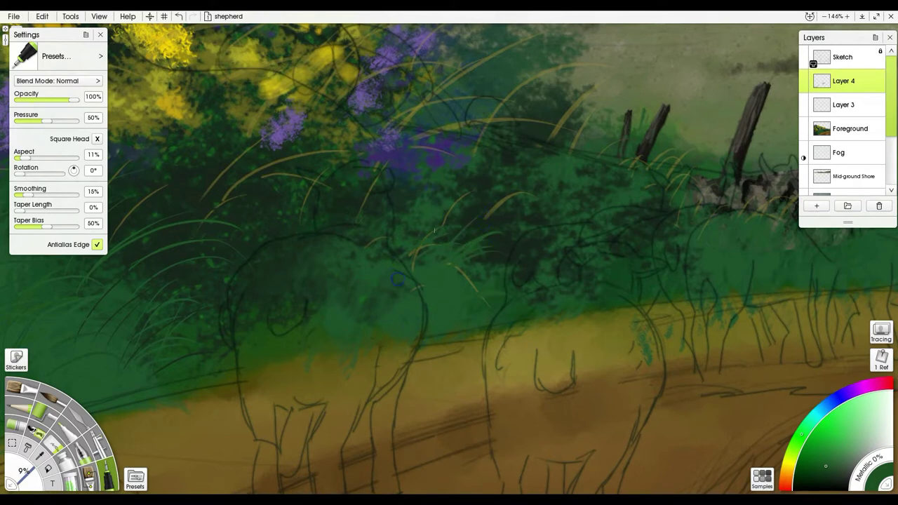
{"action": "left_click", "coordinate": [499, 269], "text": "alt"}
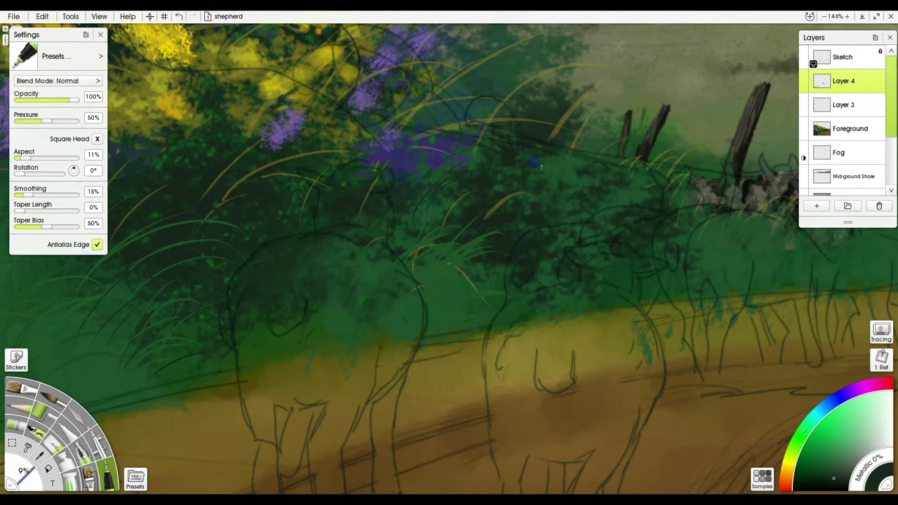
{"action": "left_click_drag", "start_coordinate": [423, 328], "coordinate": [500, 304]}
{"action": "left_click_drag", "start_coordinate": [427, 362], "coordinate": [485, 290]}
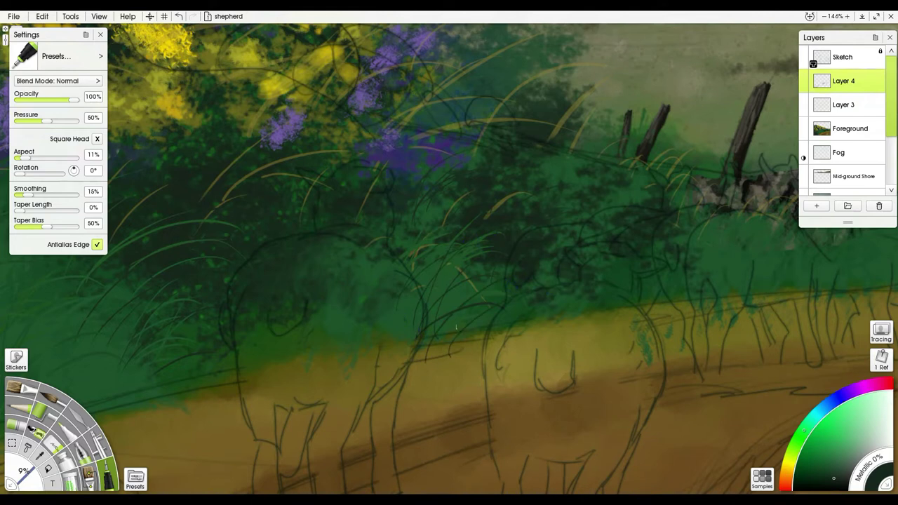
Soften the new grass blades on the bank with the Kneaded Eraser at 20% pressure, and return to the Ink Pen near the fence posts.
{"action": "key", "text": "e"}
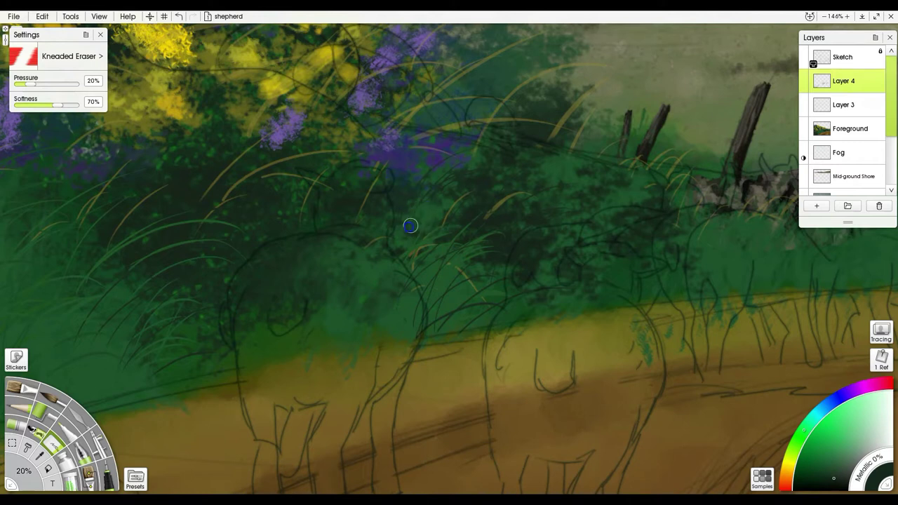
{"action": "mouse_move", "coordinate": [418, 288]}
{"action": "left_mouse_down"}
{"action": "mouse_move", "coordinate": [694, 179]}
{"action": "mouse_move", "coordinate": [736, 183]}
{"action": "left_mouse_up"}
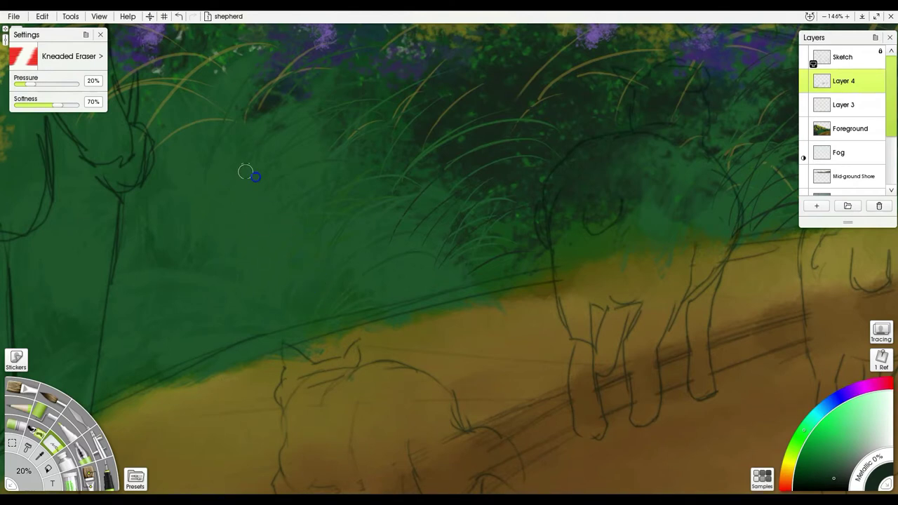
{"action": "left_click_drag", "start_coordinate": [443, 206], "coordinate": [438, 210]}
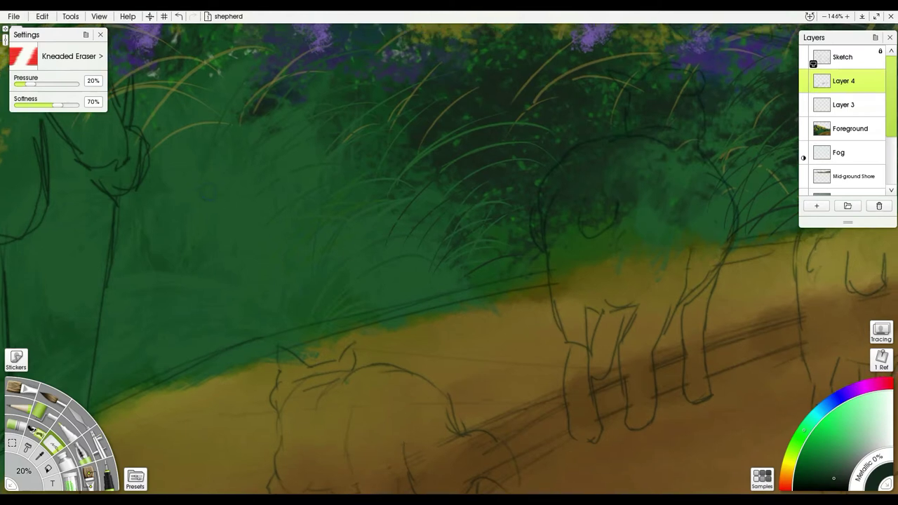
{"action": "left_click_drag", "start_coordinate": [208, 191], "coordinate": [151, 421]}
{"action": "left_click_drag", "start_coordinate": [444, 307], "coordinate": [226, 236]}
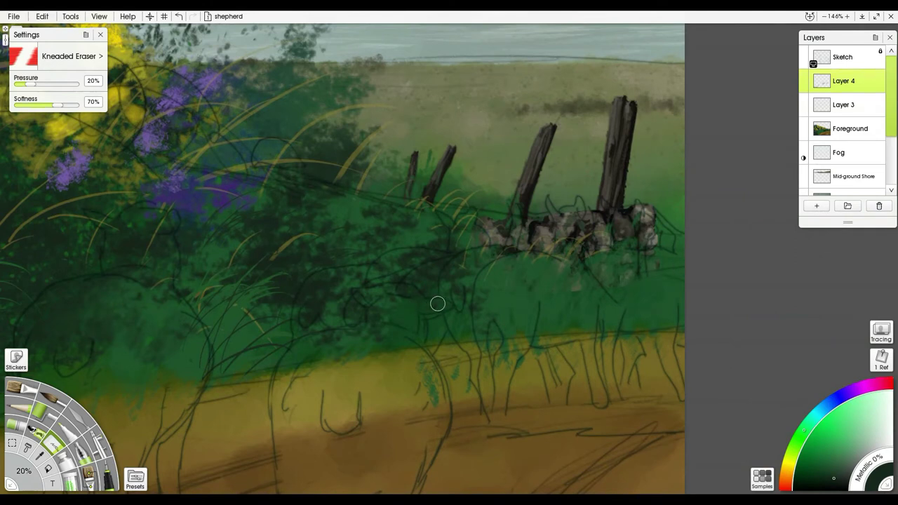
{"action": "left_click_drag", "start_coordinate": [448, 304], "coordinate": [537, 326]}
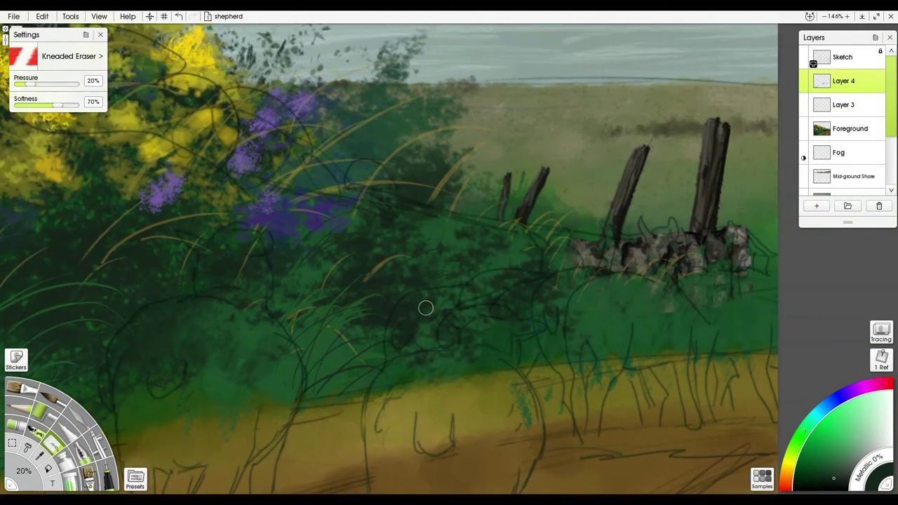
{"action": "key", "text": "i"}
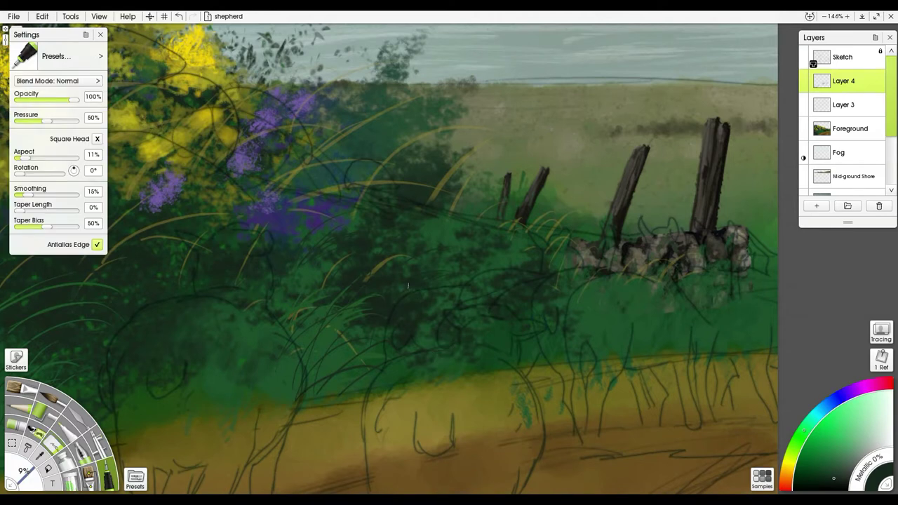
Draw fine grass blades in a sampled olive-yellow over the left sheep and between the two sheep, and add darker greens sampled nearby.
{"action": "key", "text": "alt"}
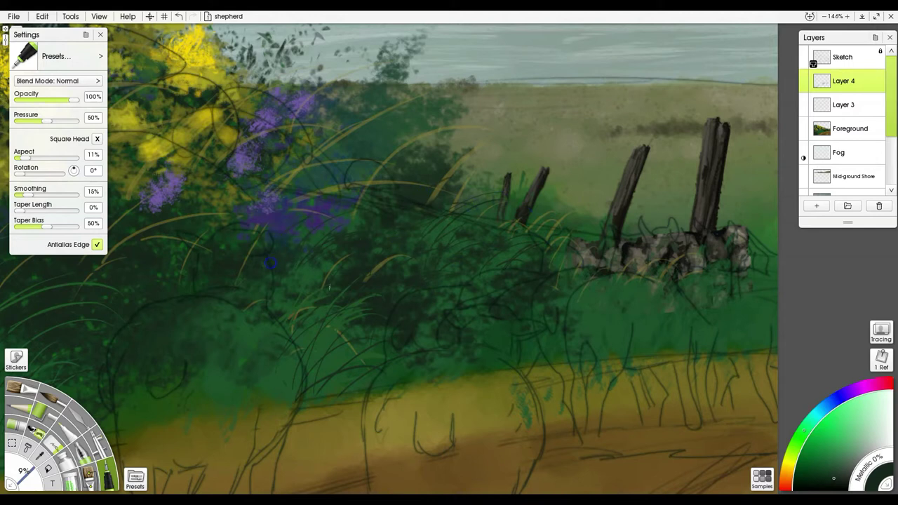
{"action": "left_click", "coordinate": [329, 211], "text": "alt"}
{"action": "mouse_move", "coordinate": [271, 274]}
{"action": "left_mouse_down"}
{"action": "mouse_move", "coordinate": [340, 212]}
{"action": "mouse_move", "coordinate": [350, 237]}
{"action": "left_mouse_up"}
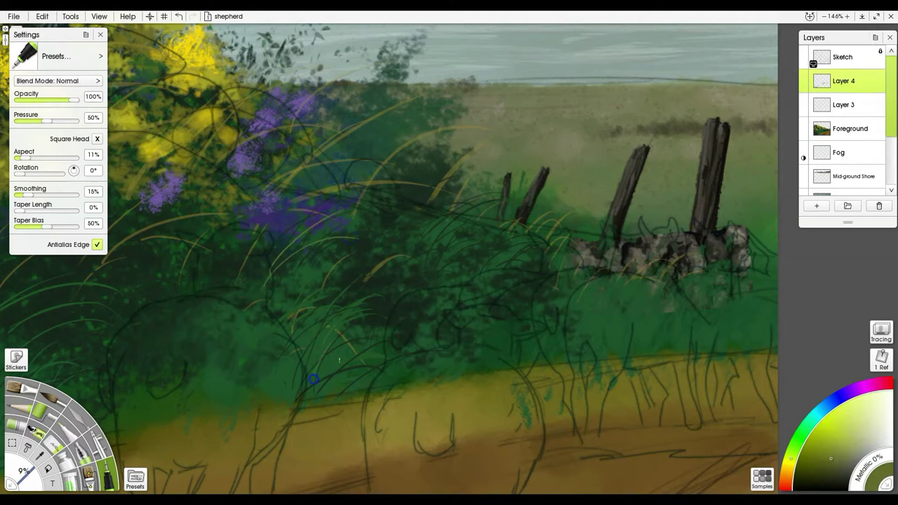
{"action": "left_click_drag", "start_coordinate": [309, 402], "coordinate": [398, 366]}
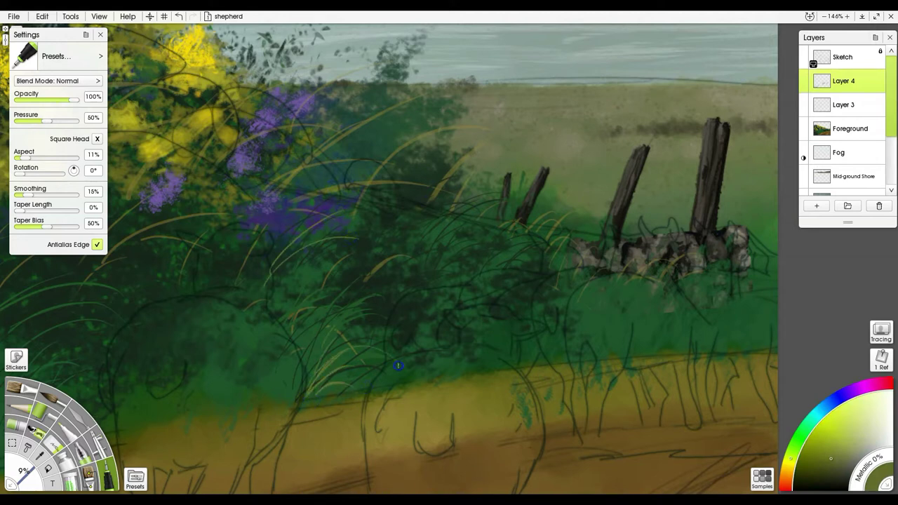
{"action": "mouse_move", "coordinate": [287, 395]}
{"action": "left_mouse_down"}
{"action": "mouse_move", "coordinate": [297, 353]}
{"action": "mouse_move", "coordinate": [347, 342]}
{"action": "left_mouse_up"}
{"action": "left_click_drag", "start_coordinate": [377, 330], "coordinate": [455, 259]}
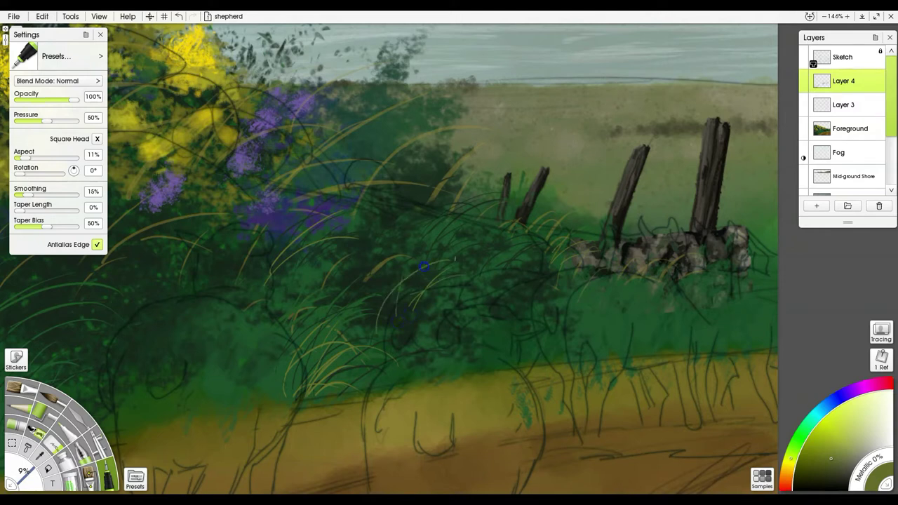
{"action": "left_click", "coordinate": [376, 358], "text": "alt"}
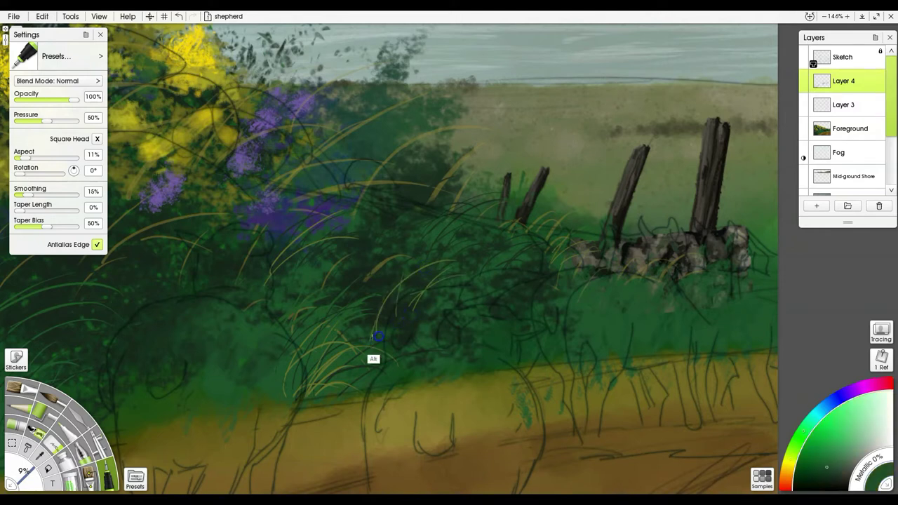
{"action": "left_click", "coordinate": [388, 337], "text": "alt"}
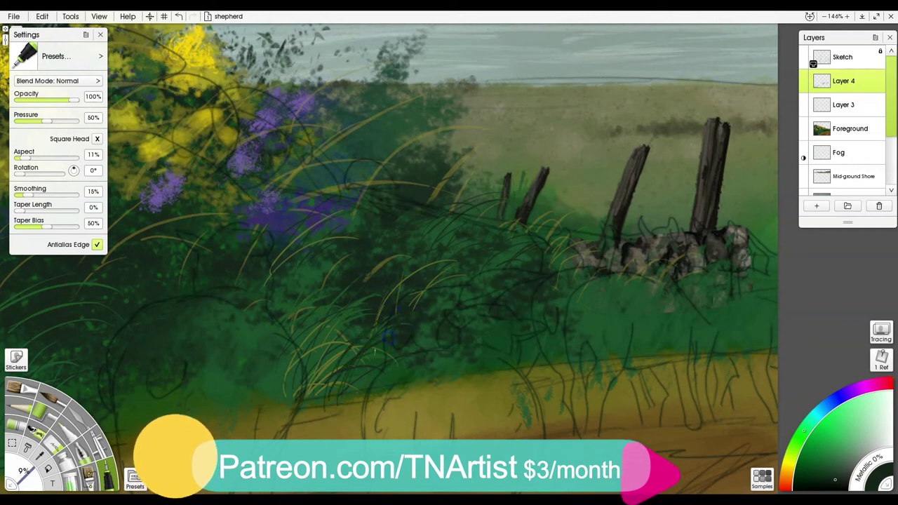
Draw subtle Ink Pen blades in greens sampled from the bank across the plain slope between the shepherd's staff and the left sheep.
{"action": "left_click", "coordinate": [353, 398], "text": "alt"}
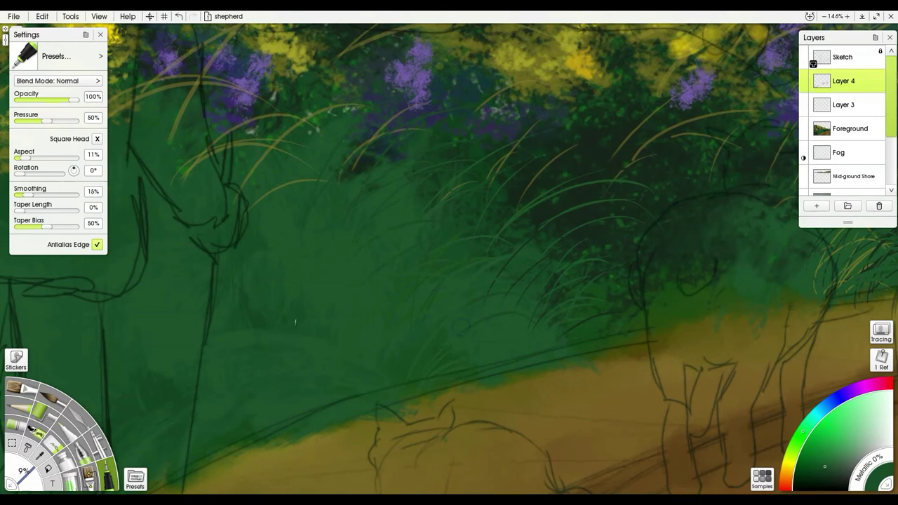
{"action": "left_click", "coordinate": [265, 324], "text": "alt"}
{"action": "left_click", "coordinate": [311, 390], "text": "alt"}
{"action": "left_click", "coordinate": [384, 397], "text": "alt"}
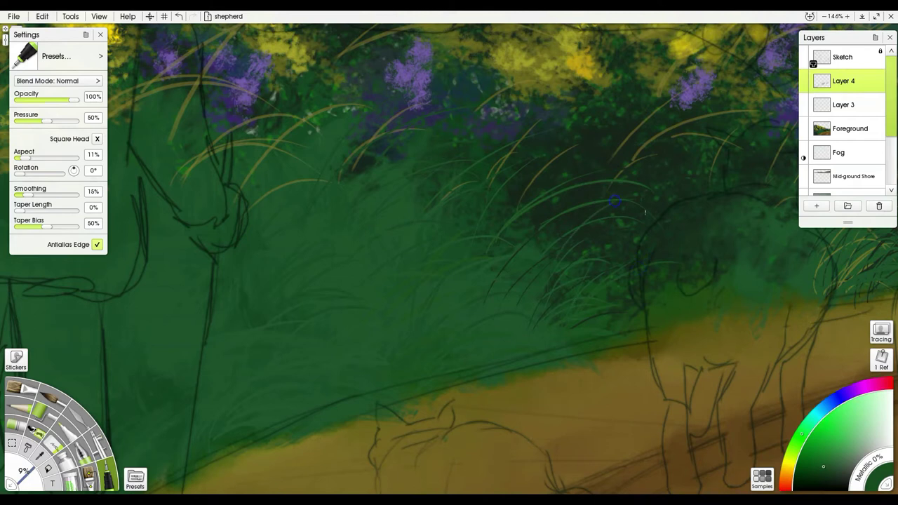
Draw long arching green blades over the bush's dark shadow beside the left sheep.
{"action": "left_click_drag", "start_coordinate": [499, 193], "coordinate": [622, 143]}
{"action": "left_click_drag", "start_coordinate": [562, 212], "coordinate": [660, 172]}
{"action": "left_click_drag", "start_coordinate": [567, 215], "coordinate": [620, 180]}
{"action": "left_click_drag", "start_coordinate": [501, 224], "coordinate": [567, 130]}
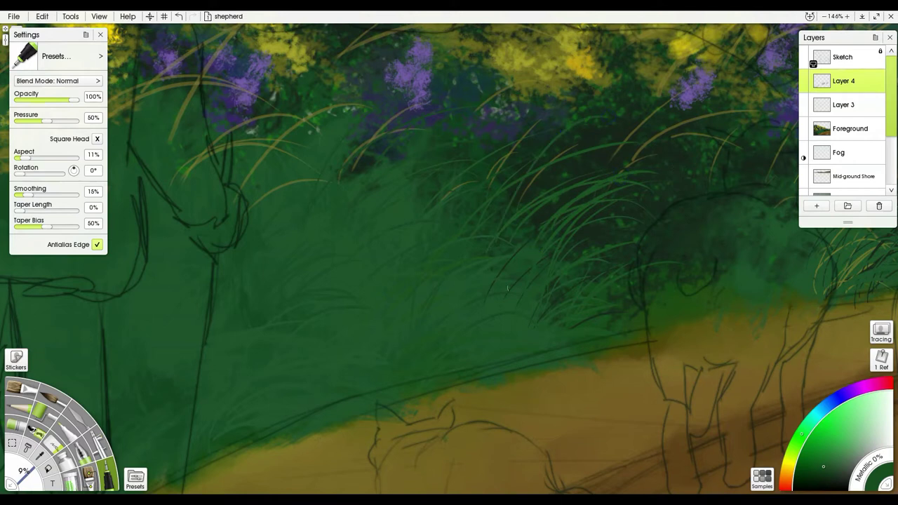
Check the whole painting and pick a lighter, greyer green for texture on the bank beside the shepherd.
{"action": "scroll", "coordinate": [472, 306], "scroll_direction": "down", "scroll_amount": 5}
{"action": "left_click_drag", "start_coordinate": [316, 329], "coordinate": [457, 280]}
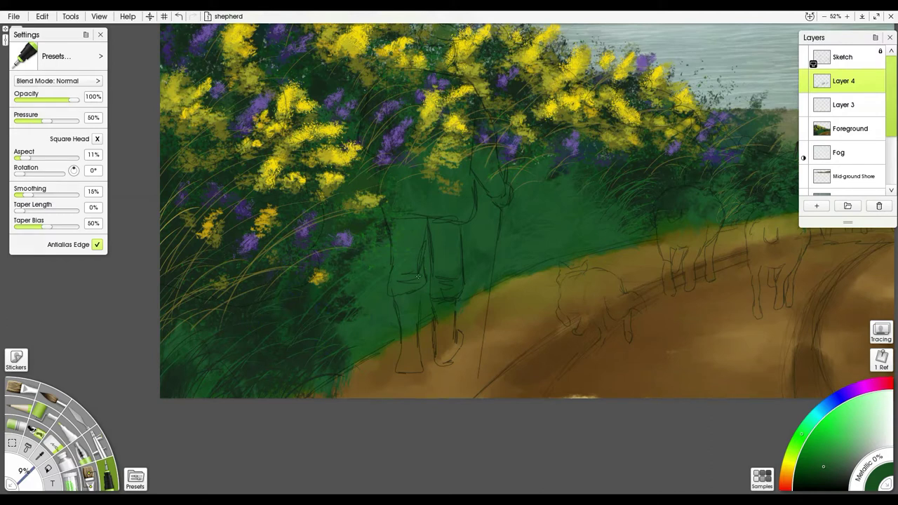
{"action": "scroll", "coordinate": [418, 276], "scroll_direction": "down", "scroll_amount": 5}
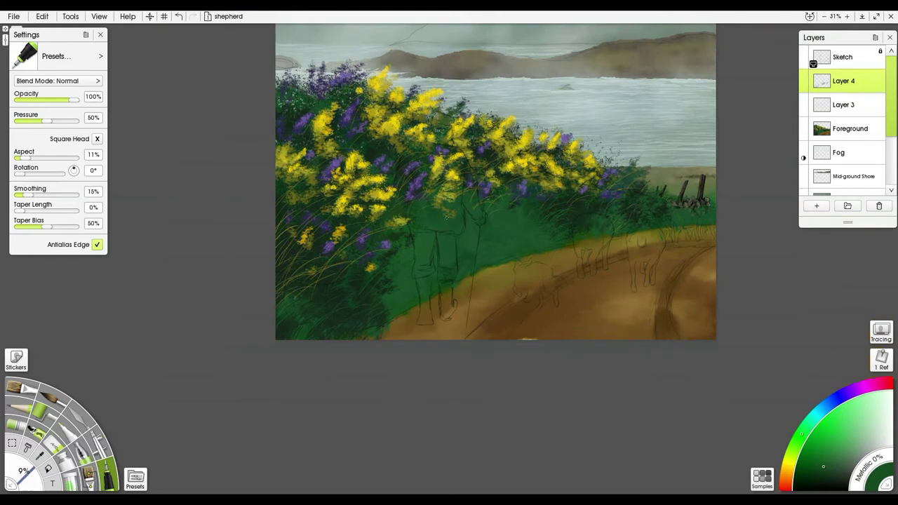
{"action": "left_click_drag", "start_coordinate": [534, 213], "coordinate": [480, 290]}
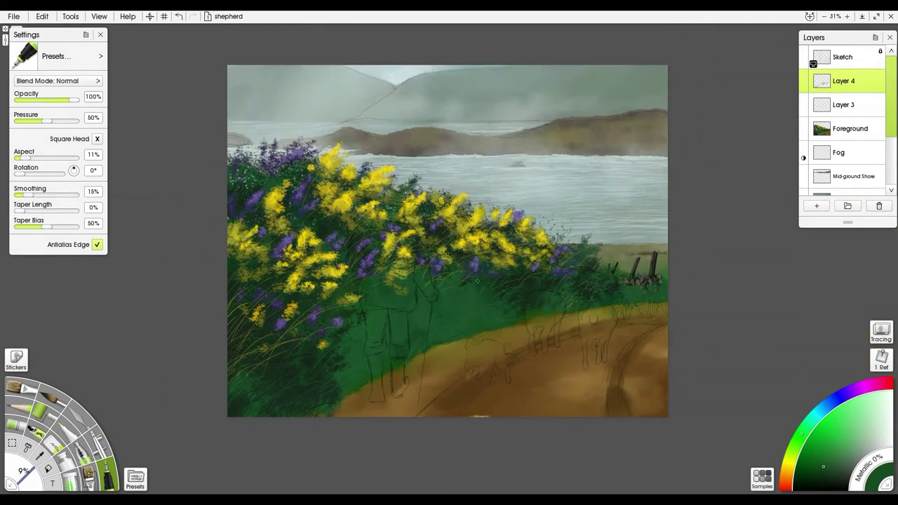
{"action": "scroll", "coordinate": [477, 282], "scroll_direction": "up", "scroll_amount": 8}
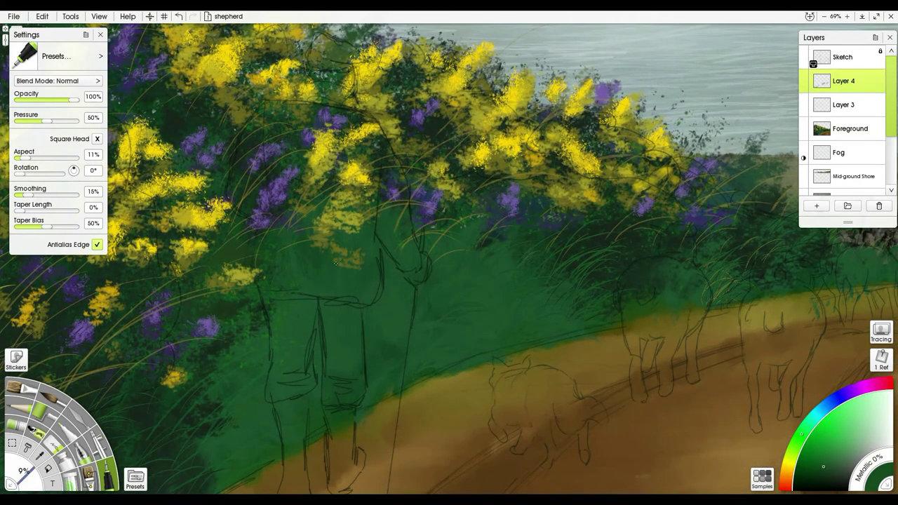
{"action": "left_click", "coordinate": [849, 453]}
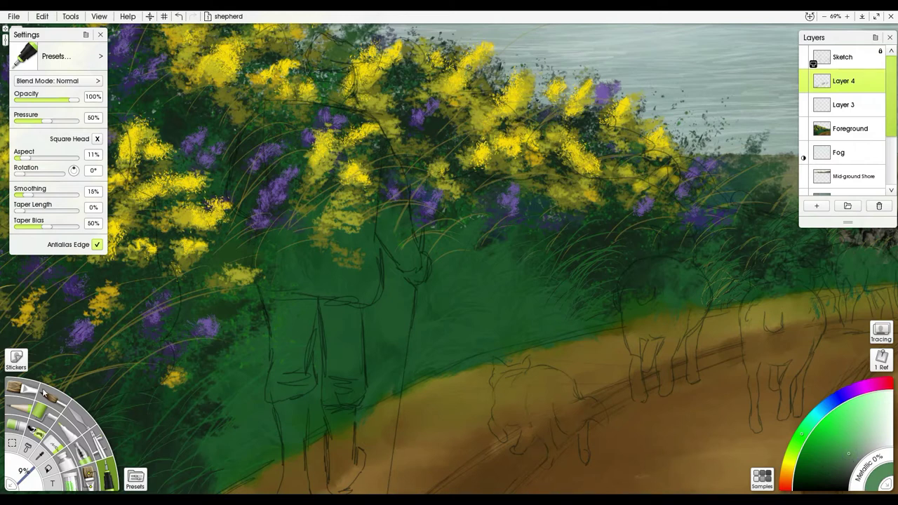
Try the Watercolor Brush Salt preset at 140% size on the green bank beside the shepherd's staff.
{"action": "left_click", "coordinate": [97, 489]}
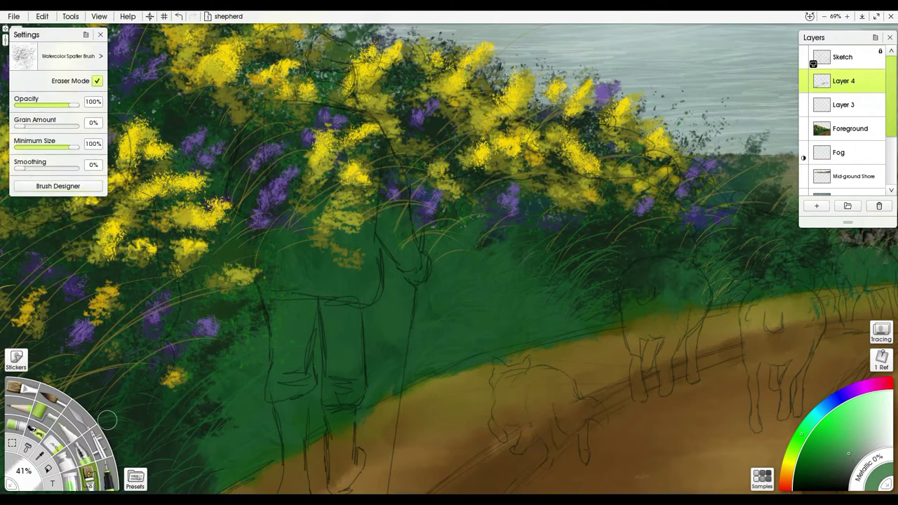
{"action": "left_click", "coordinate": [136, 484]}
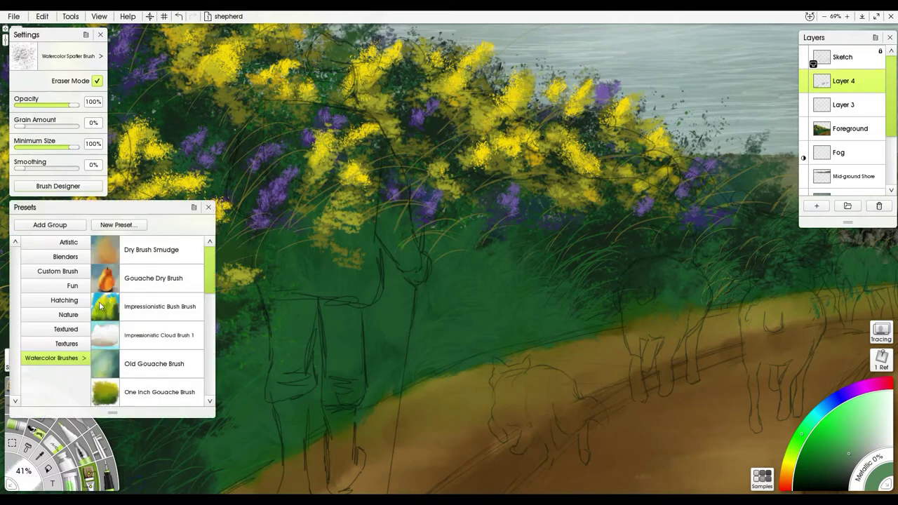
{"action": "scroll", "coordinate": [116, 327], "scroll_direction": "down", "scroll_amount": 10}
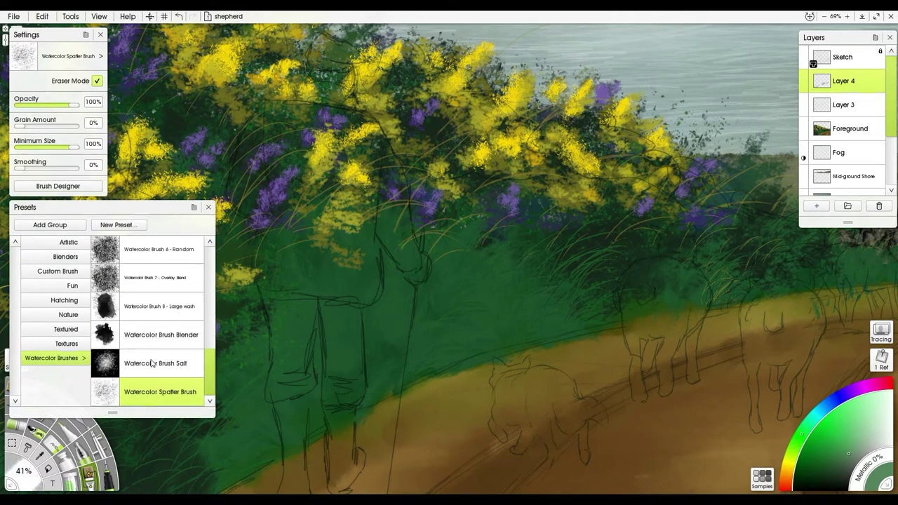
{"action": "left_click", "coordinate": [155, 365]}
{"action": "left_click_drag", "start_coordinate": [561, 335], "coordinate": [220, 365], "text": "shift"}
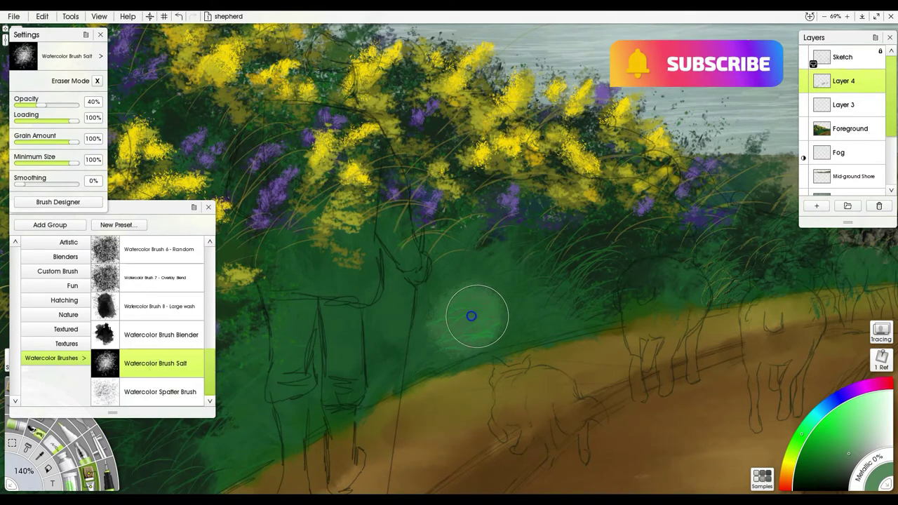
Switch to the Watercolor Brush 6 - Random preset and dab light green texture on the bank beside the staff.
{"action": "scroll", "coordinate": [160, 290], "scroll_direction": "up", "scroll_amount": 2}
{"action": "left_click", "coordinate": [156, 295]}
{"action": "mouse_move", "coordinate": [464, 312]}
{"action": "left_mouse_down"}
{"action": "mouse_move", "coordinate": [428, 368]}
{"action": "mouse_move", "coordinate": [498, 361]}
{"action": "mouse_move", "coordinate": [528, 358]}
{"action": "left_mouse_up"}
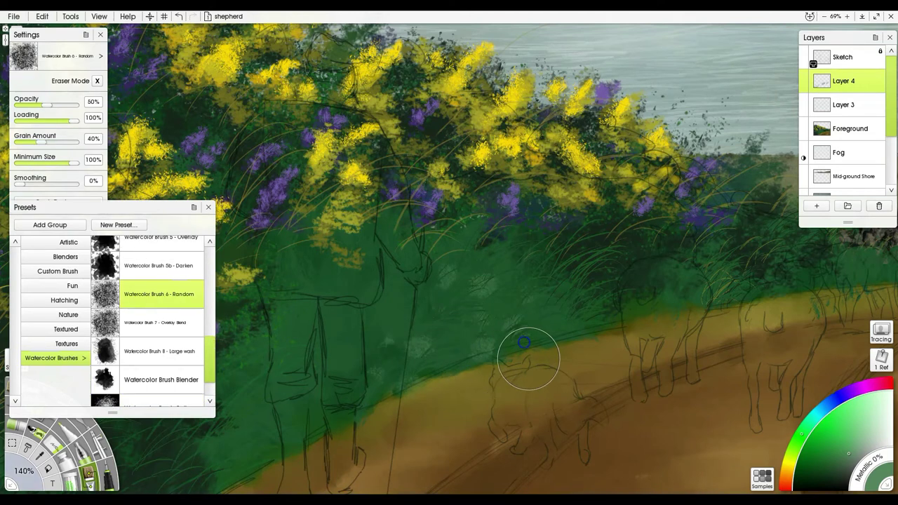
Try stippling the light green texture on a new layer, across the bank and around the shepherd's feet.
{"action": "left_click", "coordinate": [818, 206]}
{"action": "mouse_move", "coordinate": [484, 330]}
{"action": "left_mouse_down"}
{"action": "mouse_move", "coordinate": [446, 372]}
{"action": "mouse_move", "coordinate": [546, 363]}
{"action": "mouse_move", "coordinate": [608, 345]}
{"action": "mouse_move", "coordinate": [630, 272]}
{"action": "mouse_move", "coordinate": [623, 320]}
{"action": "left_mouse_up"}
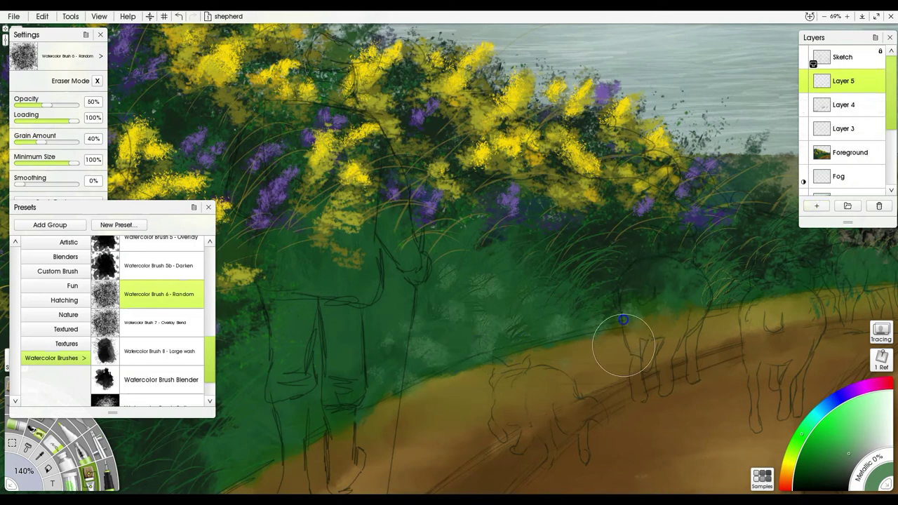
{"action": "mouse_move", "coordinate": [229, 421]}
{"action": "left_mouse_down"}
{"action": "mouse_move", "coordinate": [225, 465]}
{"action": "mouse_move", "coordinate": [242, 477]}
{"action": "left_mouse_up"}
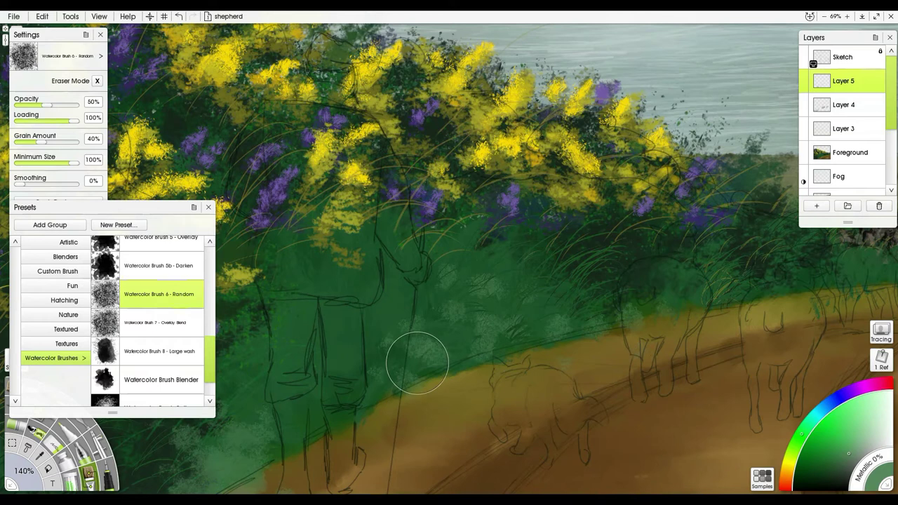
{"action": "left_click_drag", "start_coordinate": [417, 363], "coordinate": [487, 256]}
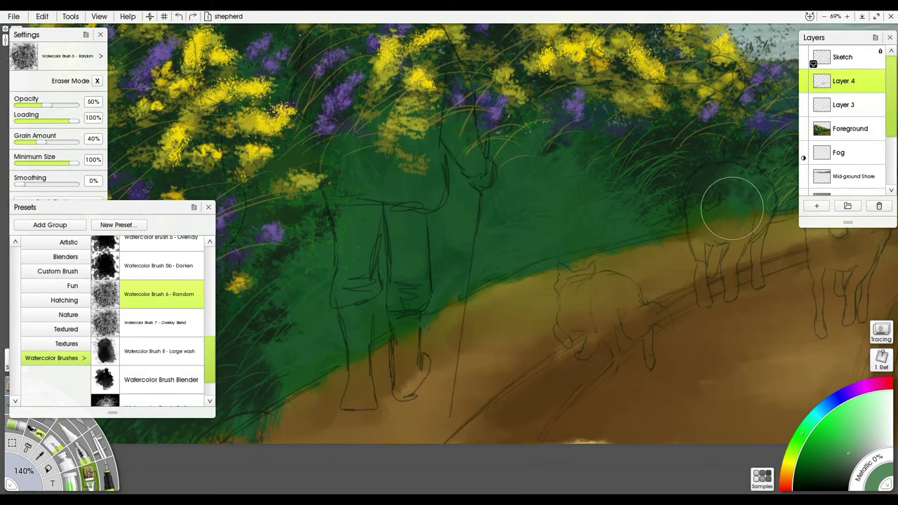
Stipple light green texture on Layer 5 across the bank, from the shepherd's feet to the left sheep, reducing the brush size to 38%.
{"action": "mouse_move", "coordinate": [532, 265]}
{"action": "left_mouse_down"}
{"action": "mouse_move", "coordinate": [518, 282]}
{"action": "mouse_move", "coordinate": [528, 238]}
{"action": "mouse_move", "coordinate": [601, 195]}
{"action": "mouse_move", "coordinate": [614, 243]}
{"action": "mouse_move", "coordinate": [554, 250]}
{"action": "mouse_move", "coordinate": [565, 263]}
{"action": "mouse_move", "coordinate": [577, 219]}
{"action": "left_mouse_up"}
{"action": "mouse_move", "coordinate": [301, 361]}
{"action": "left_mouse_down"}
{"action": "mouse_move", "coordinate": [267, 413]}
{"action": "mouse_move", "coordinate": [241, 428]}
{"action": "left_mouse_up"}
{"action": "mouse_move", "coordinate": [638, 268]}
{"action": "left_mouse_down"}
{"action": "mouse_move", "coordinate": [503, 283]}
{"action": "mouse_move", "coordinate": [400, 325]}
{"action": "left_mouse_up"}
{"action": "left_click_drag", "start_coordinate": [540, 251], "coordinate": [544, 280]}
{"action": "mouse_move", "coordinate": [450, 314]}
{"action": "left_mouse_down"}
{"action": "mouse_move", "coordinate": [420, 284]}
{"action": "mouse_move", "coordinate": [337, 287]}
{"action": "left_mouse_up"}
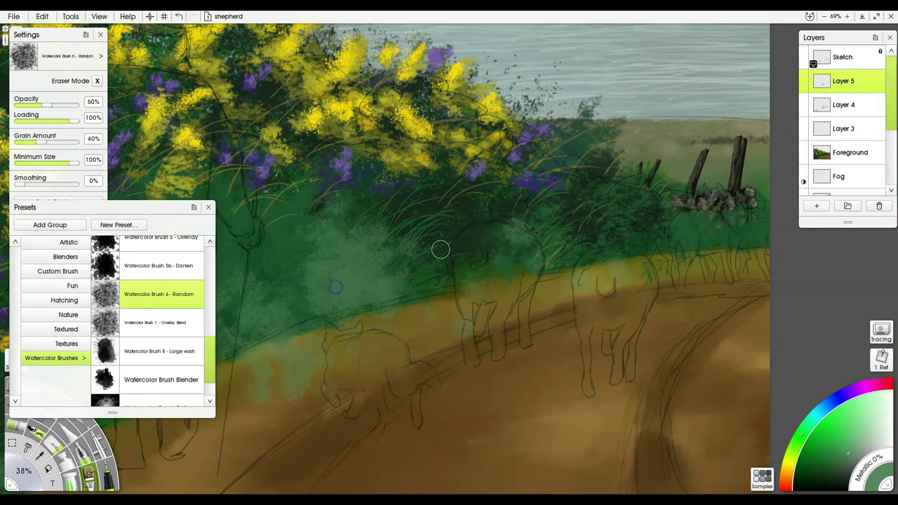
{"action": "left_click_drag", "start_coordinate": [441, 249], "coordinate": [446, 254]}
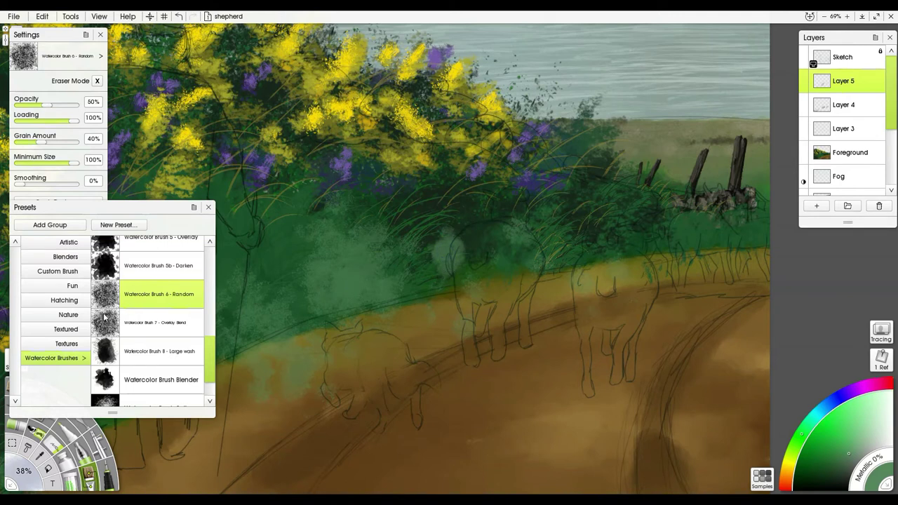
Turn on Eraser Mode and break up the light green texture on the bank, clearing its overspill from the path.
{"action": "left_click", "coordinate": [97, 82]}
{"action": "left_click_drag", "start_coordinate": [316, 313], "coordinate": [409, 301]}
{"action": "left_click_drag", "start_coordinate": [328, 367], "coordinate": [372, 335]}
{"action": "mouse_move", "coordinate": [357, 375]}
{"action": "left_mouse_down"}
{"action": "mouse_move", "coordinate": [383, 378]}
{"action": "mouse_move", "coordinate": [371, 398]}
{"action": "left_mouse_up"}
{"action": "mouse_move", "coordinate": [348, 323]}
{"action": "left_mouse_down"}
{"action": "mouse_move", "coordinate": [417, 292]}
{"action": "mouse_move", "coordinate": [434, 301]}
{"action": "mouse_move", "coordinate": [443, 280]}
{"action": "mouse_move", "coordinate": [431, 301]}
{"action": "mouse_move", "coordinate": [428, 288]}
{"action": "mouse_move", "coordinate": [405, 298]}
{"action": "mouse_move", "coordinate": [405, 288]}
{"action": "mouse_move", "coordinate": [421, 284]}
{"action": "mouse_move", "coordinate": [355, 227]}
{"action": "mouse_move", "coordinate": [388, 286]}
{"action": "mouse_move", "coordinate": [442, 287]}
{"action": "mouse_move", "coordinate": [465, 266]}
{"action": "mouse_move", "coordinate": [443, 287]}
{"action": "mouse_move", "coordinate": [450, 277]}
{"action": "mouse_move", "coordinate": [468, 306]}
{"action": "mouse_move", "coordinate": [498, 281]}
{"action": "left_mouse_up"}
{"action": "mouse_move", "coordinate": [427, 257]}
{"action": "left_mouse_down"}
{"action": "mouse_move", "coordinate": [443, 281]}
{"action": "mouse_move", "coordinate": [468, 277]}
{"action": "mouse_move", "coordinate": [488, 298]}
{"action": "mouse_move", "coordinate": [403, 243]}
{"action": "mouse_move", "coordinate": [410, 292]}
{"action": "mouse_move", "coordinate": [429, 257]}
{"action": "mouse_move", "coordinate": [458, 250]}
{"action": "mouse_move", "coordinate": [443, 237]}
{"action": "left_mouse_up"}
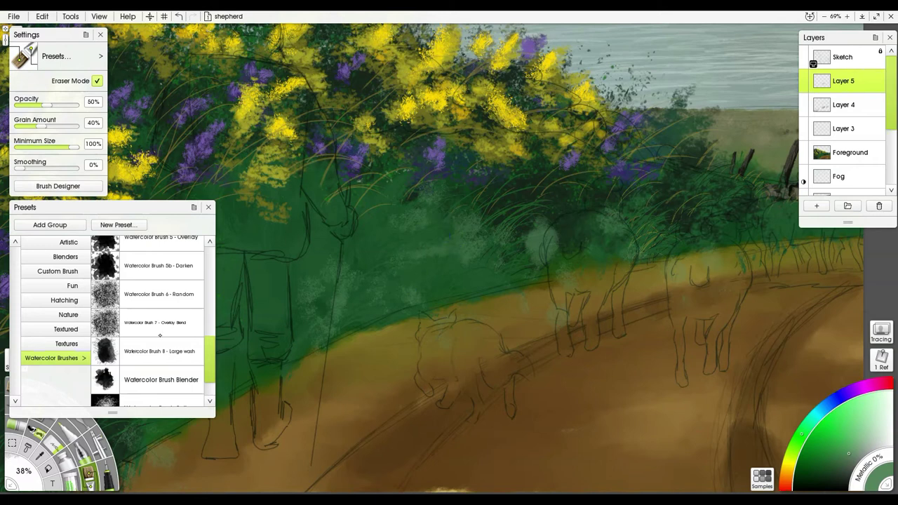
Reload Watercolor Brush 6 - Random in Eraser Mode and thin the texture along the bank, path edge and lower grass.
{"action": "scroll", "coordinate": [162, 323], "scroll_direction": "up", "scroll_amount": 3}
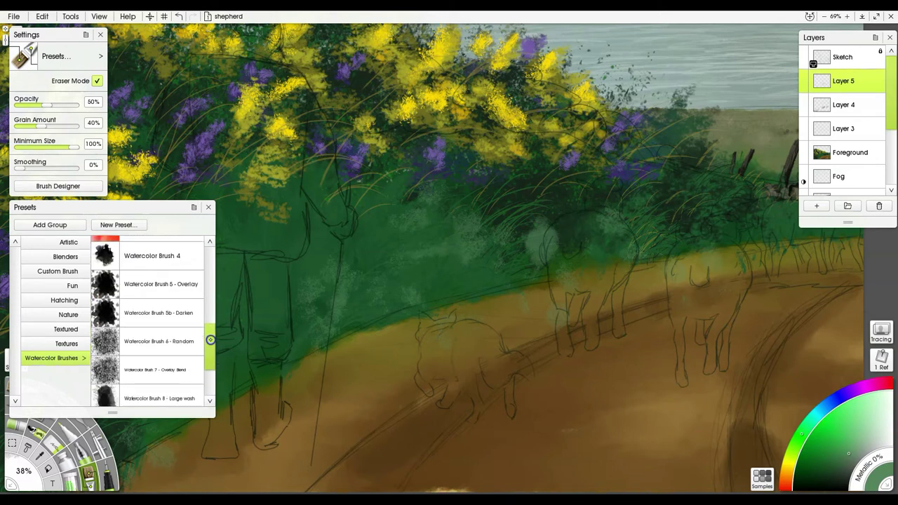
{"action": "left_click", "coordinate": [180, 336]}
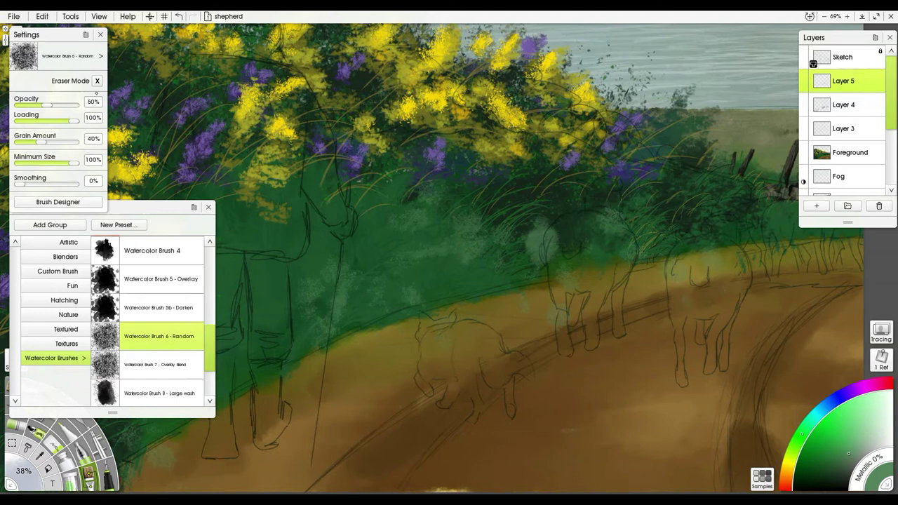
{"action": "left_click", "coordinate": [97, 81]}
{"action": "mouse_move", "coordinate": [442, 261]}
{"action": "left_mouse_down"}
{"action": "mouse_move", "coordinate": [473, 273]}
{"action": "mouse_move", "coordinate": [466, 259]}
{"action": "mouse_move", "coordinate": [457, 265]}
{"action": "left_mouse_up"}
{"action": "mouse_move", "coordinate": [331, 313]}
{"action": "left_mouse_down"}
{"action": "mouse_move", "coordinate": [315, 313]}
{"action": "mouse_move", "coordinate": [308, 302]}
{"action": "left_mouse_up"}
{"action": "left_click_drag", "start_coordinate": [397, 323], "coordinate": [721, 264]}
{"action": "left_click_drag", "start_coordinate": [458, 356], "coordinate": [445, 380]}
{"action": "mouse_move", "coordinate": [404, 409]}
{"action": "left_mouse_down"}
{"action": "mouse_move", "coordinate": [429, 435]}
{"action": "mouse_move", "coordinate": [474, 414]}
{"action": "mouse_move", "coordinate": [483, 424]}
{"action": "mouse_move", "coordinate": [459, 428]}
{"action": "mouse_move", "coordinate": [423, 460]}
{"action": "left_mouse_up"}
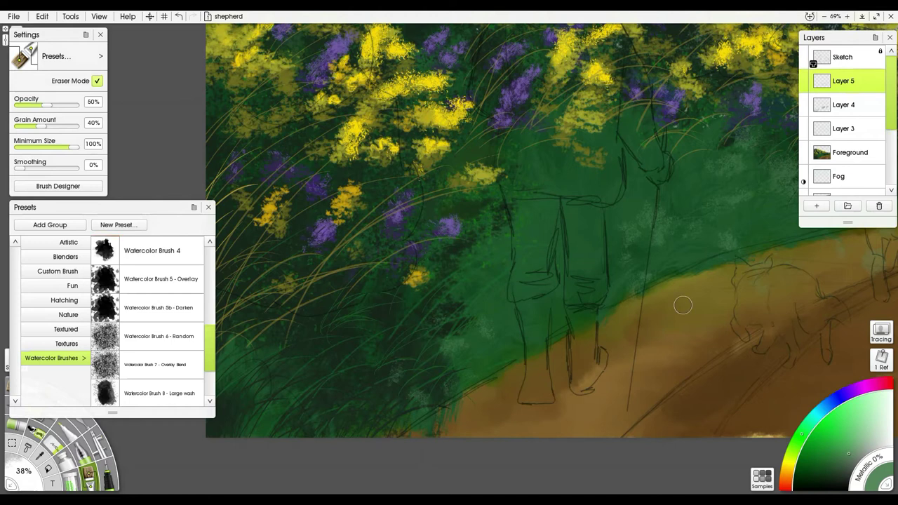
Erase the remaining heavy texture patches around the shepherd's staff and over the left sheep's head.
{"action": "scroll", "coordinate": [684, 305], "scroll_direction": "up", "scroll_amount": 5}
{"action": "mouse_move", "coordinate": [691, 272]}
{"action": "left_mouse_down"}
{"action": "mouse_move", "coordinate": [563, 283]}
{"action": "mouse_move", "coordinate": [309, 332]}
{"action": "left_mouse_up"}
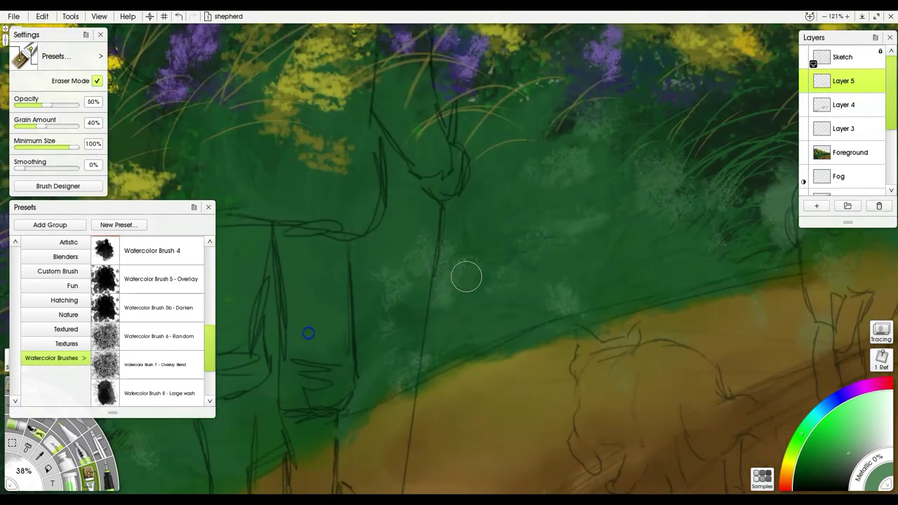
{"action": "scroll", "coordinate": [474, 270], "scroll_direction": "down", "scroll_amount": 2}
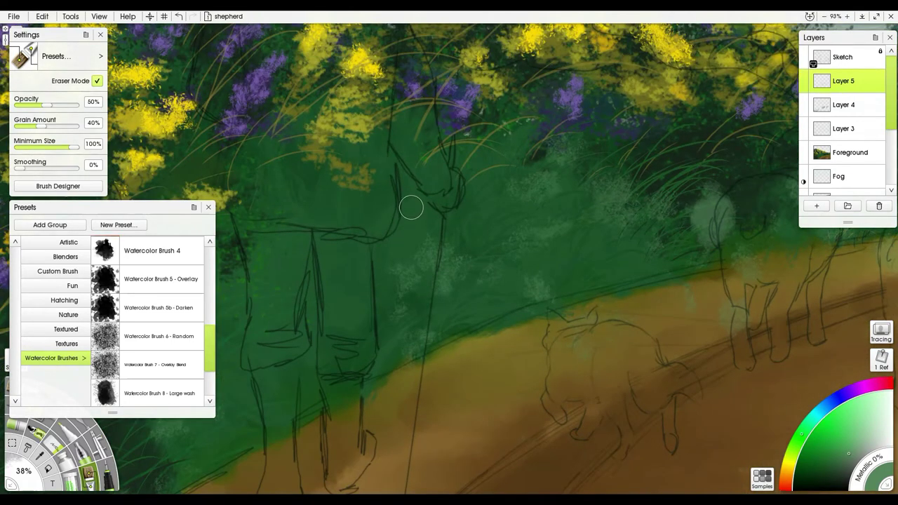
{"action": "mouse_move", "coordinate": [693, 221]}
{"action": "left_mouse_down"}
{"action": "mouse_move", "coordinate": [706, 206]}
{"action": "mouse_move", "coordinate": [693, 206]}
{"action": "left_mouse_up"}
{"action": "left_click_drag", "start_coordinate": [715, 235], "coordinate": [729, 215]}
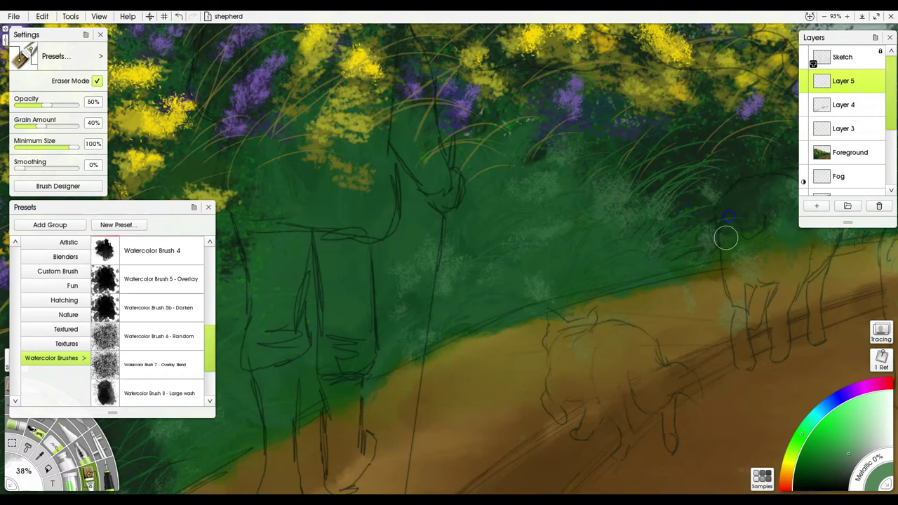
{"action": "left_click", "coordinate": [607, 214]}
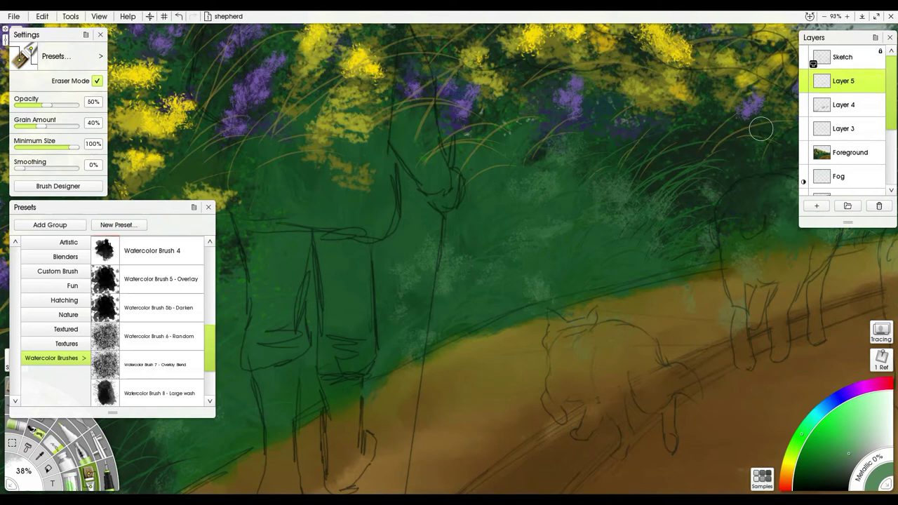
Hide the Sketch layer to review the textured bank and path without the line drawing.
{"action": "scroll", "coordinate": [565, 185], "scroll_direction": "down", "scroll_amount": 6}
{"action": "scroll", "coordinate": [566, 184], "scroll_direction": "up", "scroll_amount": 2}
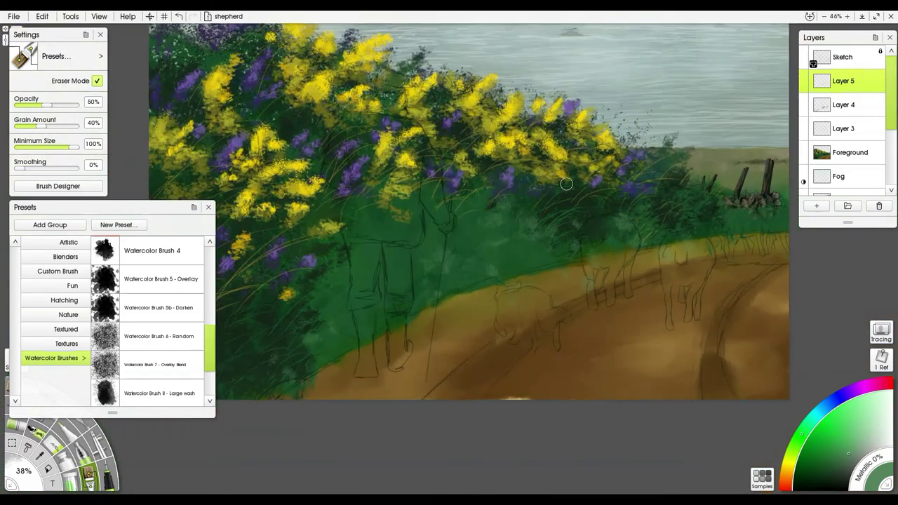
{"action": "left_click", "coordinate": [804, 53]}
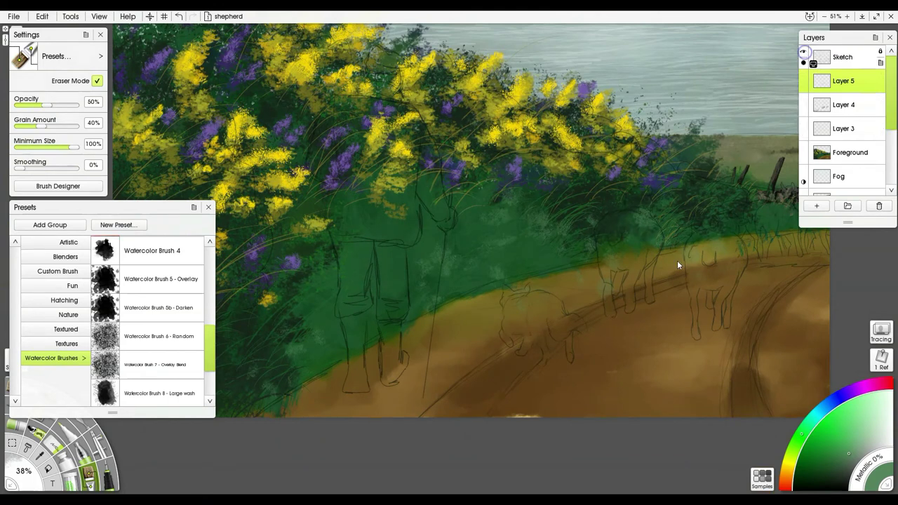
{"action": "left_click_drag", "start_coordinate": [653, 306], "coordinate": [645, 240]}
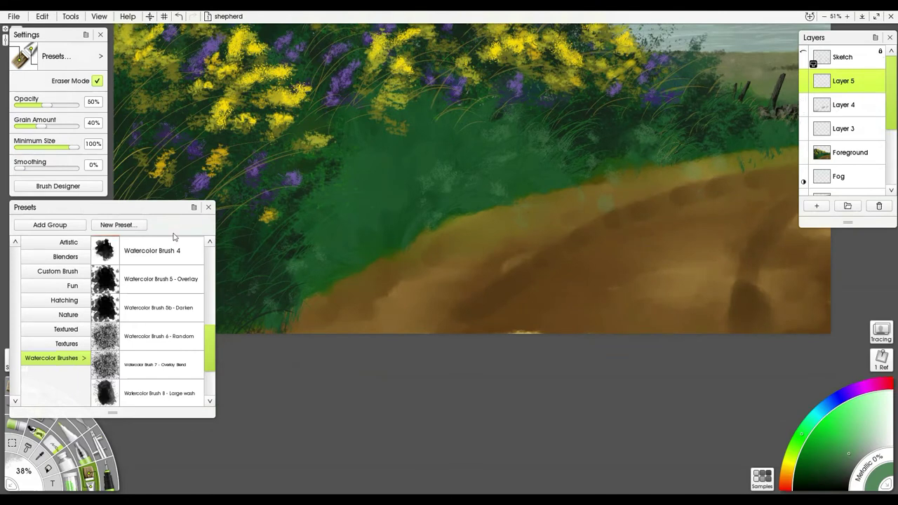
Load the Old Gouache Brush preset from the Watercolor Brushes group and sample the path's brown on the Foreground layer.
{"action": "scroll", "coordinate": [161, 303], "scroll_direction": "up", "scroll_amount": 10}
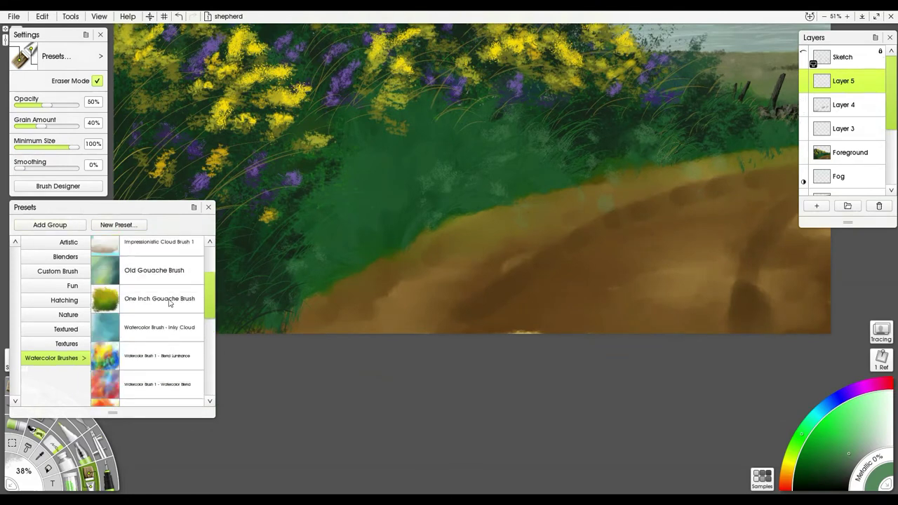
{"action": "scroll", "coordinate": [144, 312], "scroll_direction": "up", "scroll_amount": 1}
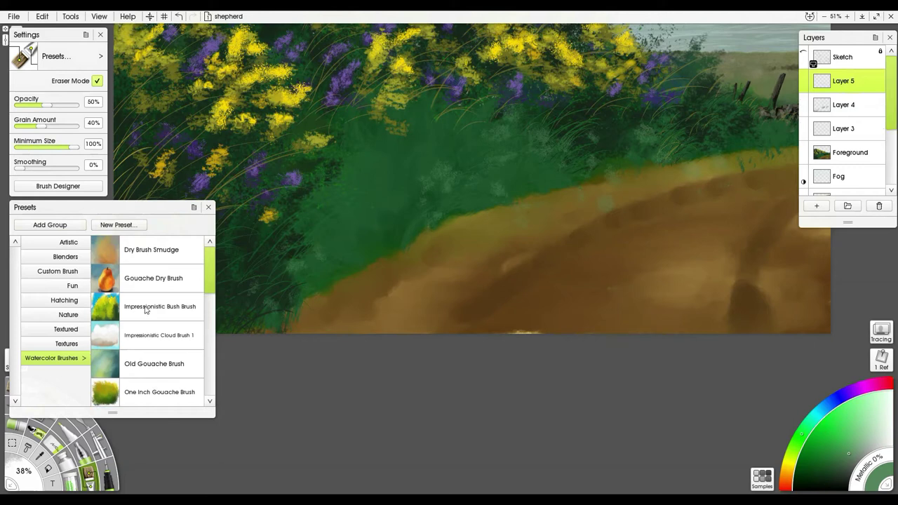
{"action": "left_click", "coordinate": [144, 372]}
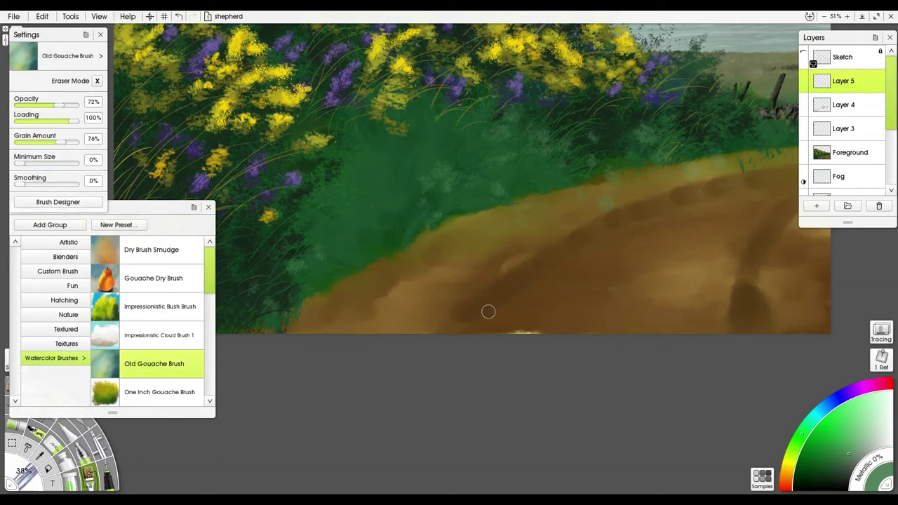
{"action": "left_click", "coordinate": [845, 160]}
{"action": "left_click", "coordinate": [453, 277], "text": "alt"}
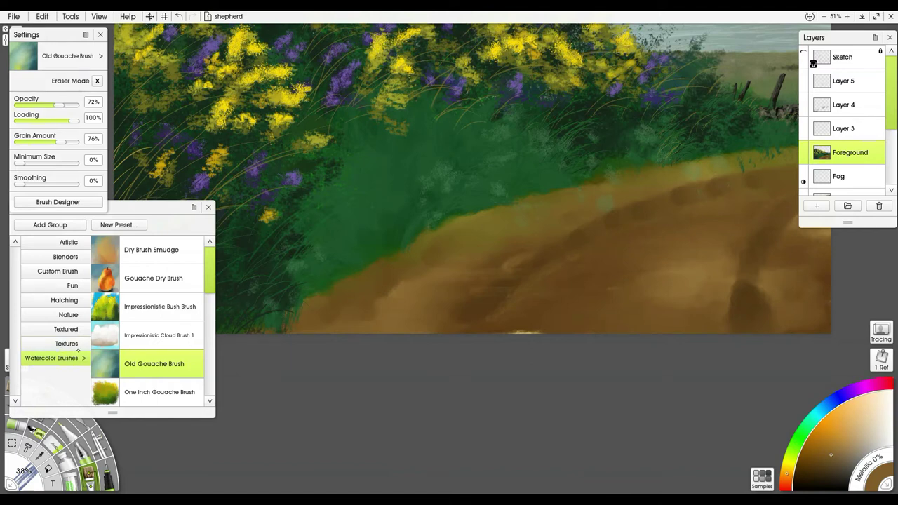
Switch to the Acrylic Dry Brush from the Custom Brush group at 86% size and sample browns across the dirt path.
{"action": "left_click", "coordinate": [70, 272]}
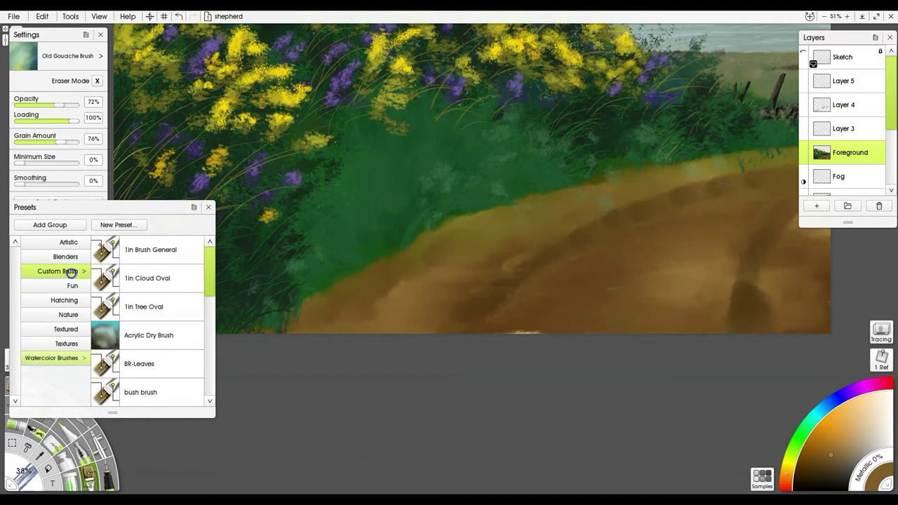
{"action": "left_click", "coordinate": [169, 337]}
{"action": "left_click_drag", "start_coordinate": [606, 311], "coordinate": [655, 311]}
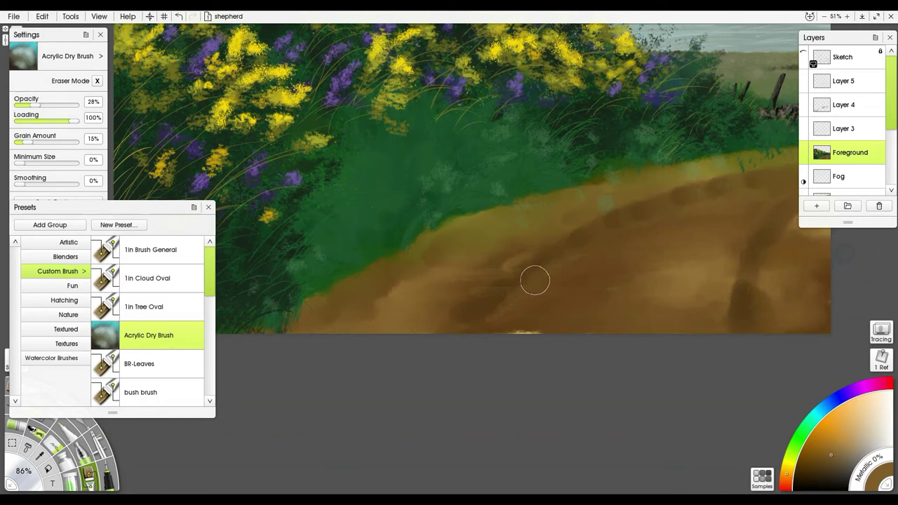
{"action": "left_click", "coordinate": [493, 328], "text": "alt"}
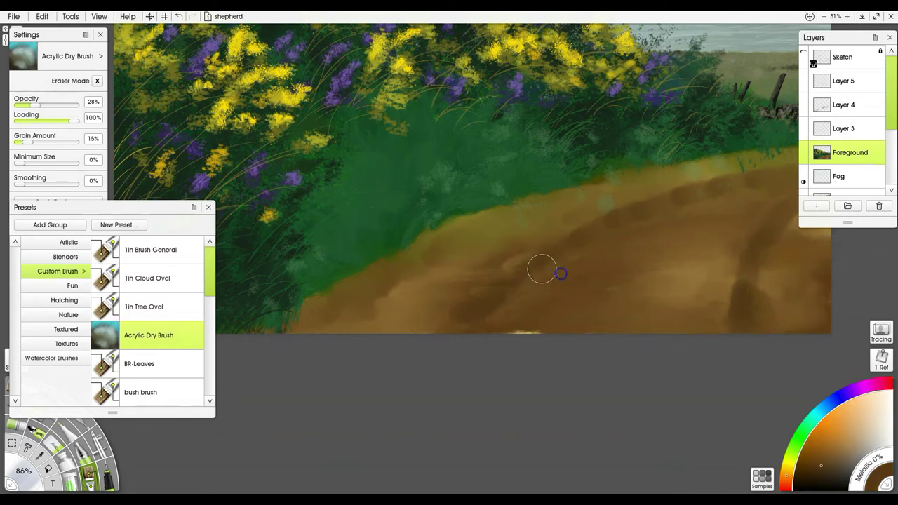
{"action": "left_click", "coordinate": [576, 220], "text": "alt"}
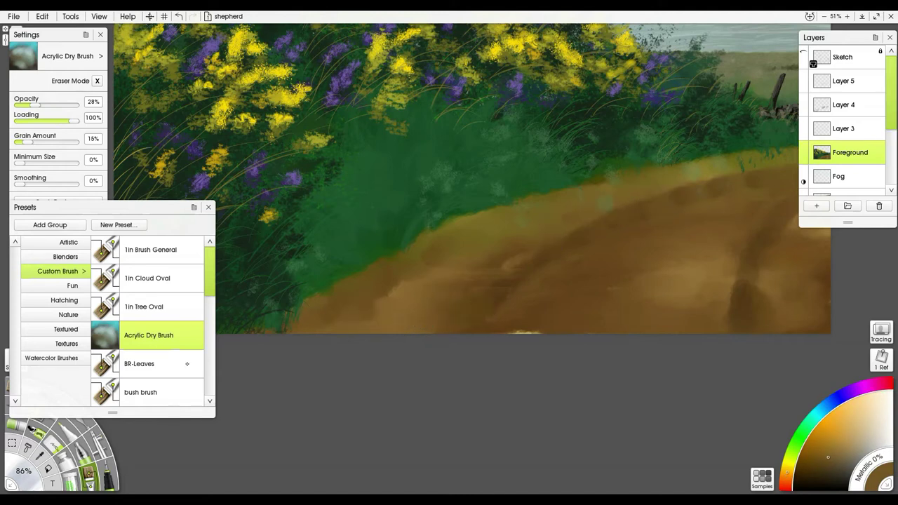
Add a new layer above Foreground and paint sampled darker brown over the lower middle of the path.
{"action": "left_click", "coordinate": [817, 206]}
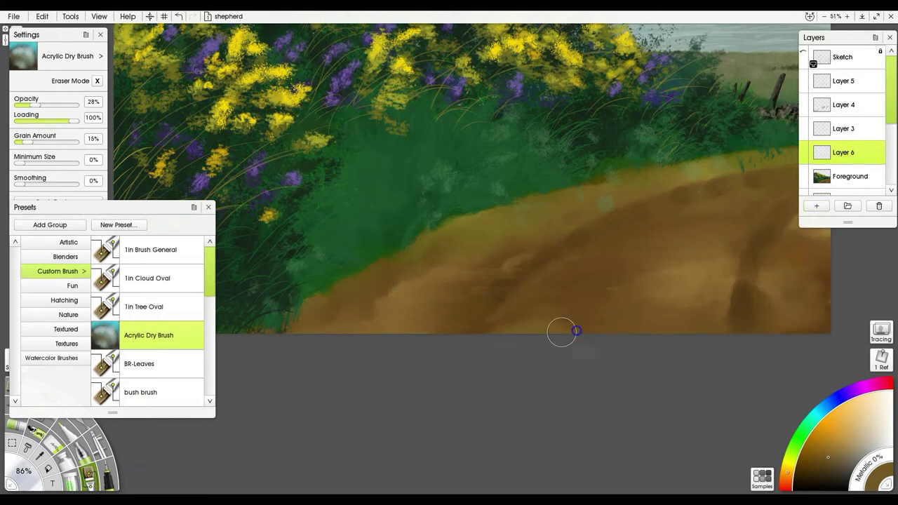
{"action": "left_click", "coordinate": [569, 298], "text": "alt"}
{"action": "mouse_move", "coordinate": [511, 332]}
{"action": "left_mouse_down"}
{"action": "mouse_move", "coordinate": [566, 324]}
{"action": "mouse_move", "coordinate": [531, 313]}
{"action": "mouse_move", "coordinate": [592, 300]}
{"action": "mouse_move", "coordinate": [620, 264]}
{"action": "mouse_move", "coordinate": [567, 275]}
{"action": "mouse_move", "coordinate": [636, 239]}
{"action": "mouse_move", "coordinate": [618, 238]}
{"action": "mouse_move", "coordinate": [694, 215]}
{"action": "mouse_move", "coordinate": [742, 211]}
{"action": "mouse_move", "coordinate": [718, 291]}
{"action": "mouse_move", "coordinate": [758, 295]}
{"action": "mouse_move", "coordinate": [739, 319]}
{"action": "mouse_move", "coordinate": [781, 301]}
{"action": "mouse_move", "coordinate": [767, 289]}
{"action": "mouse_move", "coordinate": [811, 276]}
{"action": "mouse_move", "coordinate": [782, 273]}
{"action": "mouse_move", "coordinate": [815, 264]}
{"action": "mouse_move", "coordinate": [823, 283]}
{"action": "mouse_move", "coordinate": [567, 279]}
{"action": "left_mouse_up"}
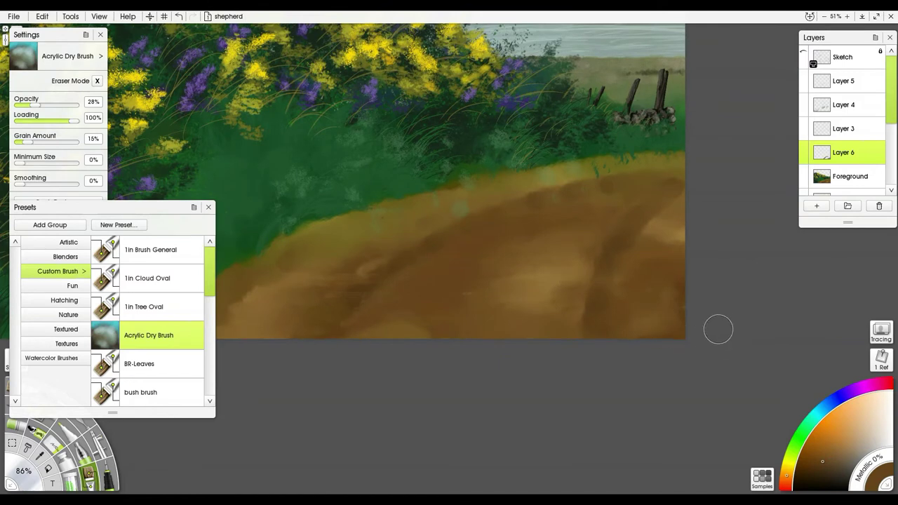
Choose a near-black brown and paint dark shadows and rut marks in the path's lower right corner.
{"action": "left_click", "coordinate": [819, 479]}
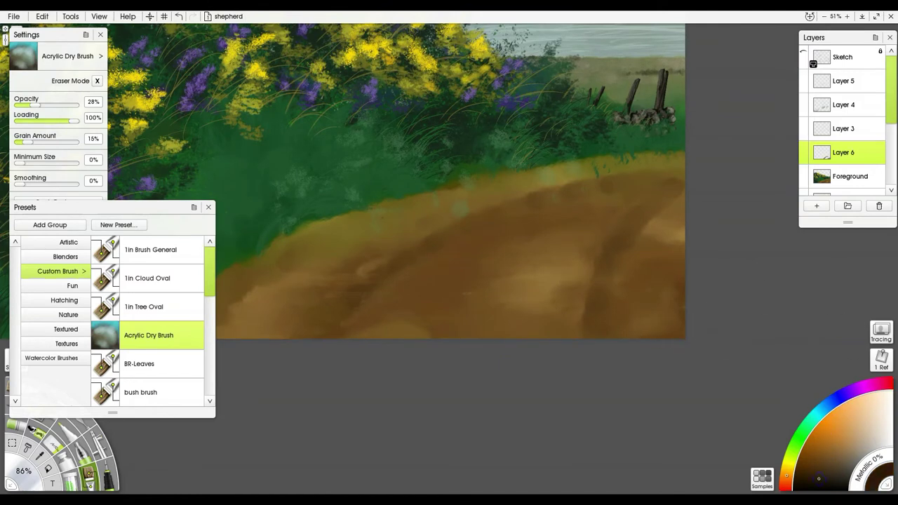
{"action": "mouse_move", "coordinate": [678, 333]}
{"action": "left_mouse_down"}
{"action": "mouse_move", "coordinate": [614, 334]}
{"action": "mouse_move", "coordinate": [686, 327]}
{"action": "mouse_move", "coordinate": [612, 323]}
{"action": "mouse_move", "coordinate": [691, 298]}
{"action": "mouse_move", "coordinate": [672, 263]}
{"action": "left_mouse_up"}
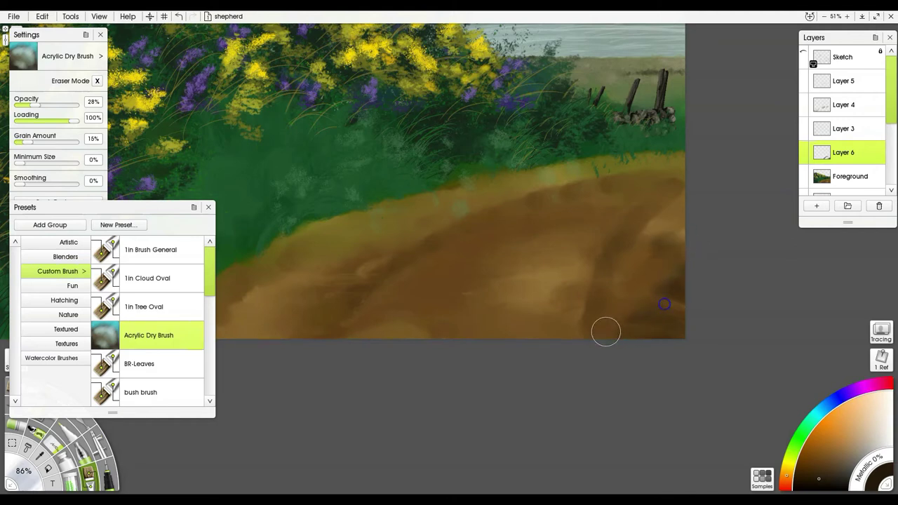
{"action": "left_click_drag", "start_coordinate": [590, 326], "coordinate": [622, 271]}
{"action": "mouse_move", "coordinate": [608, 312]}
{"action": "left_mouse_down"}
{"action": "mouse_move", "coordinate": [585, 309]}
{"action": "mouse_move", "coordinate": [616, 292]}
{"action": "mouse_move", "coordinate": [604, 290]}
{"action": "mouse_move", "coordinate": [632, 247]}
{"action": "mouse_move", "coordinate": [650, 237]}
{"action": "mouse_move", "coordinate": [628, 276]}
{"action": "left_mouse_up"}
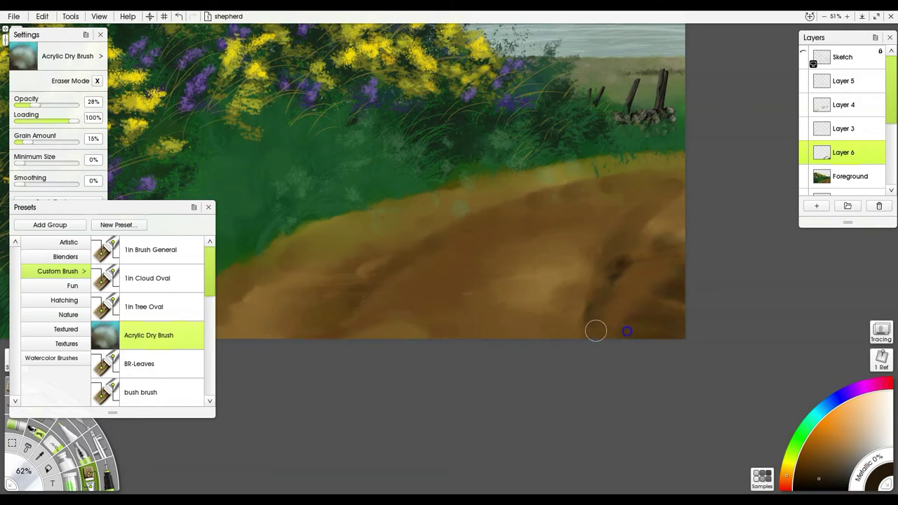
Load the Smudgy Custom Brush and blend the dark rut shadows with a mid brown sampled from the path.
{"action": "left_click_drag", "start_coordinate": [208, 279], "coordinate": [208, 355]}
{"action": "left_click", "coordinate": [171, 346]}
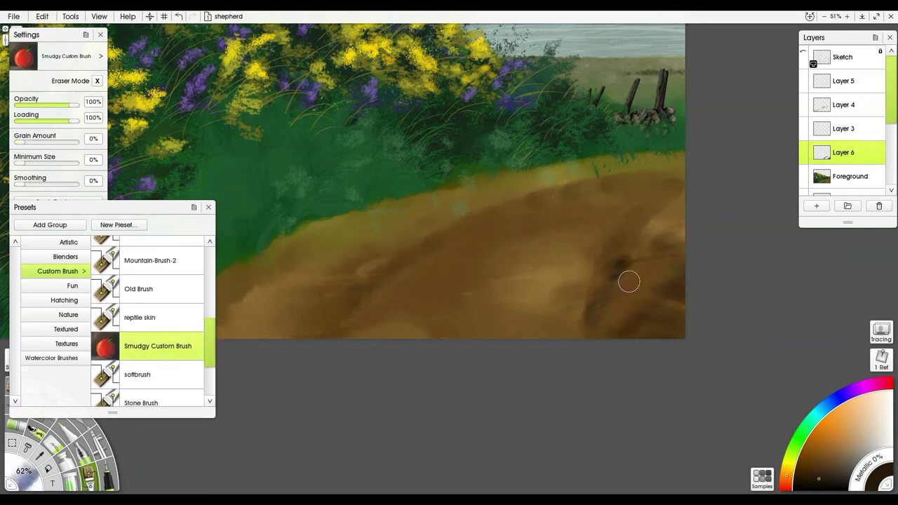
{"action": "mouse_move", "coordinate": [627, 292]}
{"action": "left_mouse_down"}
{"action": "mouse_move", "coordinate": [613, 311]}
{"action": "mouse_move", "coordinate": [570, 340]}
{"action": "mouse_move", "coordinate": [548, 340]}
{"action": "mouse_move", "coordinate": [543, 328]}
{"action": "mouse_move", "coordinate": [593, 332]}
{"action": "left_mouse_up"}
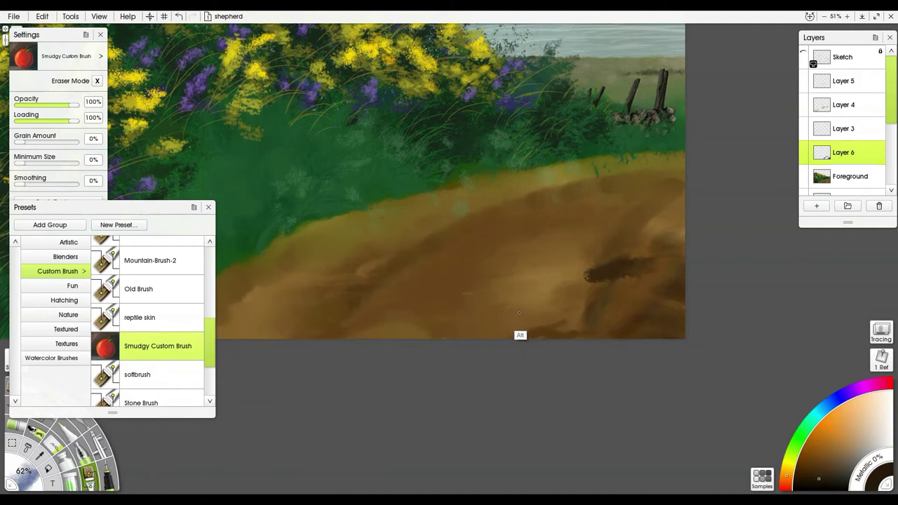
{"action": "left_click", "coordinate": [520, 314], "text": "alt"}
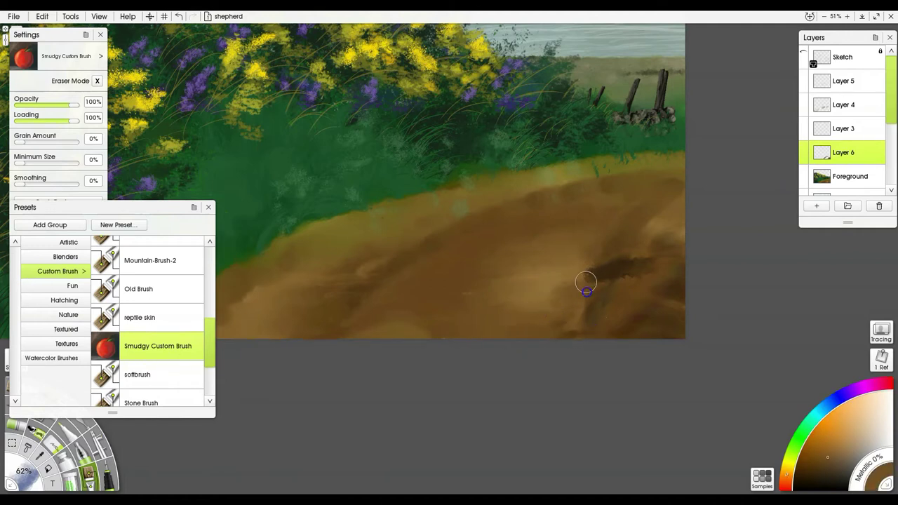
{"action": "mouse_move", "coordinate": [646, 257]}
{"action": "left_mouse_down"}
{"action": "mouse_move", "coordinate": [582, 278]}
{"action": "mouse_move", "coordinate": [648, 274]}
{"action": "mouse_move", "coordinate": [669, 230]}
{"action": "left_mouse_up"}
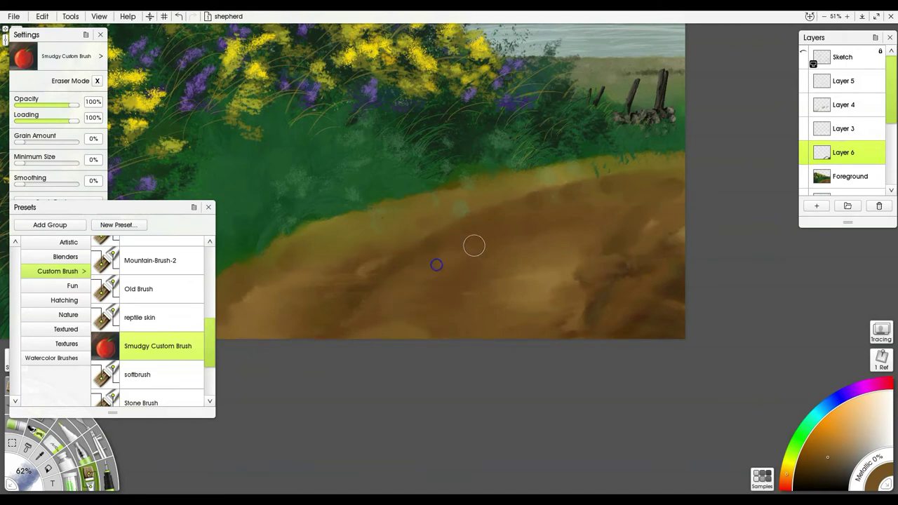
Sample a lighter brown and smudge soft highlight strokes across the middle and lower part of the path.
{"action": "left_click", "coordinate": [546, 316], "text": "alt"}
{"action": "mouse_move", "coordinate": [541, 304]}
{"action": "left_mouse_down"}
{"action": "mouse_move", "coordinate": [455, 310]}
{"action": "mouse_move", "coordinate": [527, 320]}
{"action": "mouse_move", "coordinate": [414, 335]}
{"action": "left_mouse_up"}
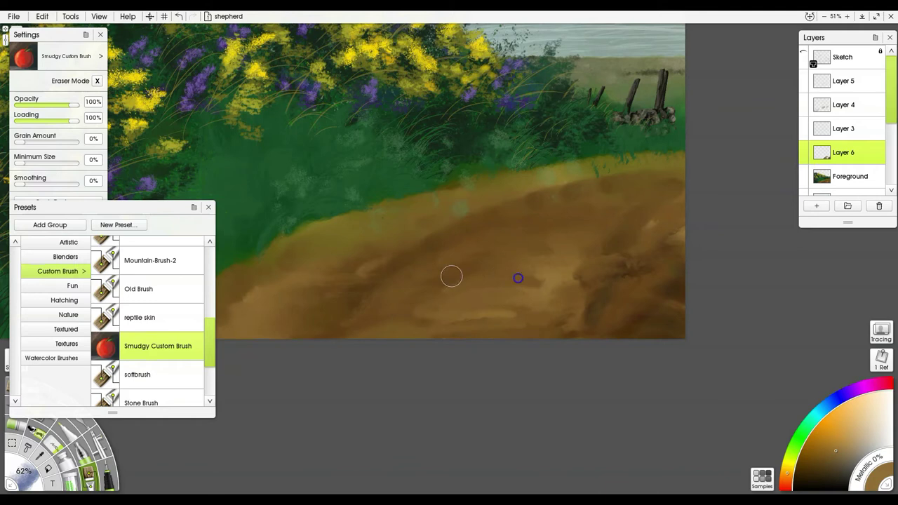
{"action": "left_click_drag", "start_coordinate": [320, 250], "coordinate": [348, 246]}
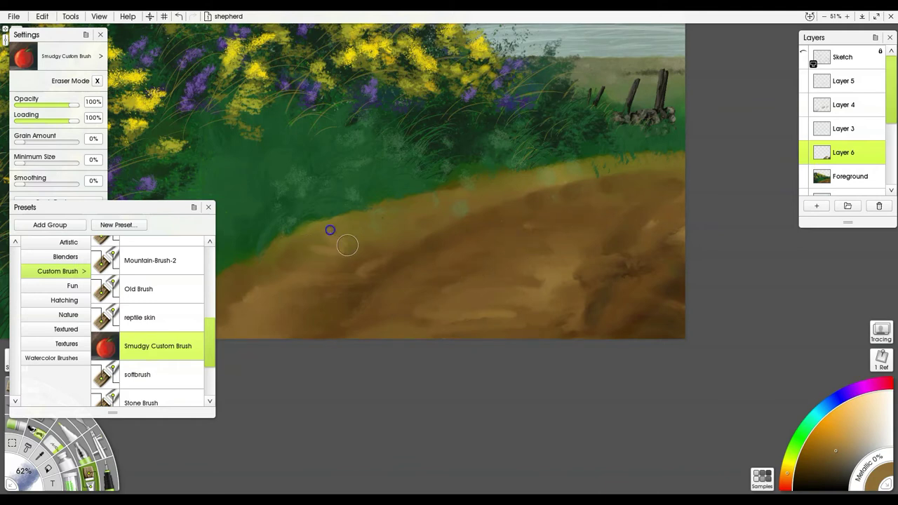
Paint short shadow strokes in sampled browns along the path's edge below the grassy bank.
{"action": "left_click_drag", "start_coordinate": [518, 258], "coordinate": [697, 254]}
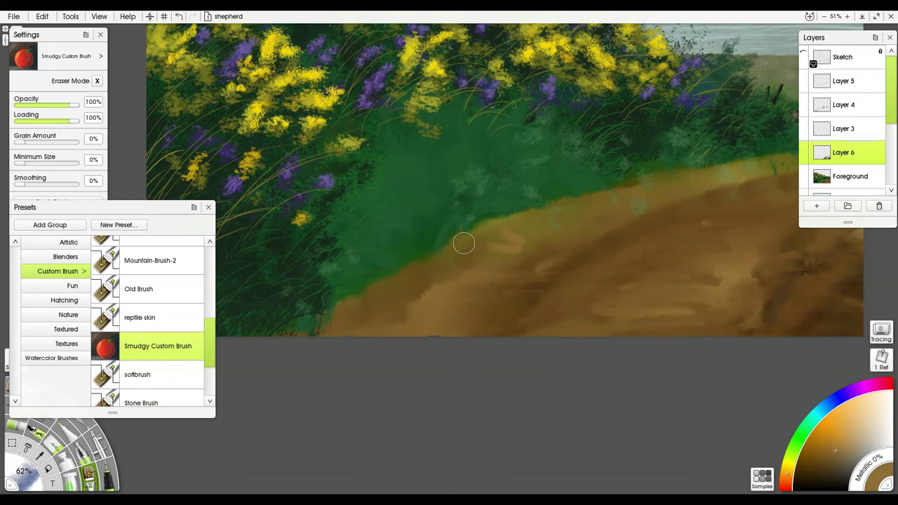
{"action": "mouse_move", "coordinate": [430, 262]}
{"action": "left_mouse_down"}
{"action": "mouse_move", "coordinate": [457, 277]}
{"action": "mouse_move", "coordinate": [444, 257]}
{"action": "mouse_move", "coordinate": [476, 275]}
{"action": "left_mouse_up"}
{"action": "left_click", "coordinate": [415, 280], "text": "alt"}
{"action": "mouse_move", "coordinate": [427, 261]}
{"action": "left_mouse_down"}
{"action": "mouse_move", "coordinate": [447, 254]}
{"action": "mouse_move", "coordinate": [476, 259]}
{"action": "mouse_move", "coordinate": [462, 254]}
{"action": "mouse_move", "coordinate": [464, 243]}
{"action": "mouse_move", "coordinate": [499, 248]}
{"action": "mouse_move", "coordinate": [485, 242]}
{"action": "mouse_move", "coordinate": [500, 229]}
{"action": "mouse_move", "coordinate": [518, 238]}
{"action": "mouse_move", "coordinate": [509, 222]}
{"action": "mouse_move", "coordinate": [550, 222]}
{"action": "mouse_move", "coordinate": [540, 226]}
{"action": "mouse_move", "coordinate": [556, 210]}
{"action": "left_mouse_up"}
{"action": "key", "text": "alt"}
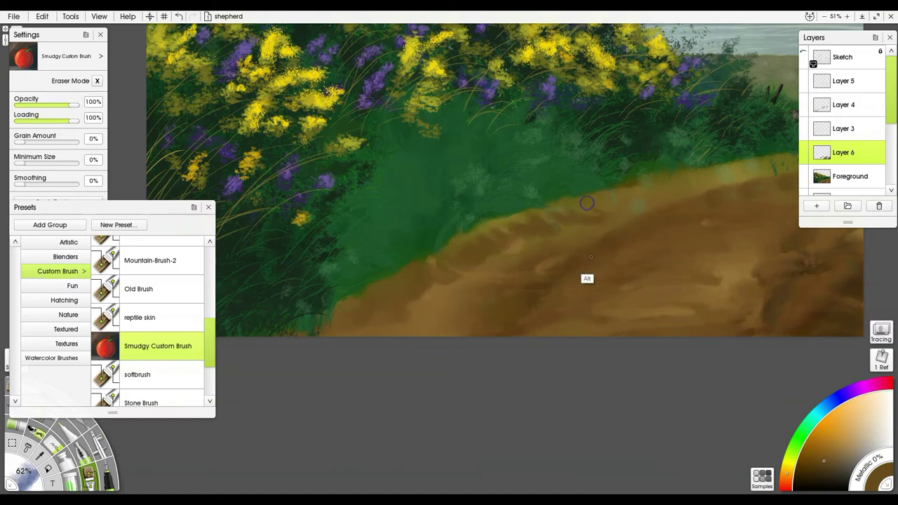
{"action": "left_click", "coordinate": [653, 261], "text": "alt"}
{"action": "mouse_move", "coordinate": [606, 262]}
{"action": "left_mouse_down"}
{"action": "mouse_move", "coordinate": [653, 276]}
{"action": "mouse_move", "coordinate": [600, 260]}
{"action": "mouse_move", "coordinate": [709, 278]}
{"action": "mouse_move", "coordinate": [594, 297]}
{"action": "left_mouse_up"}
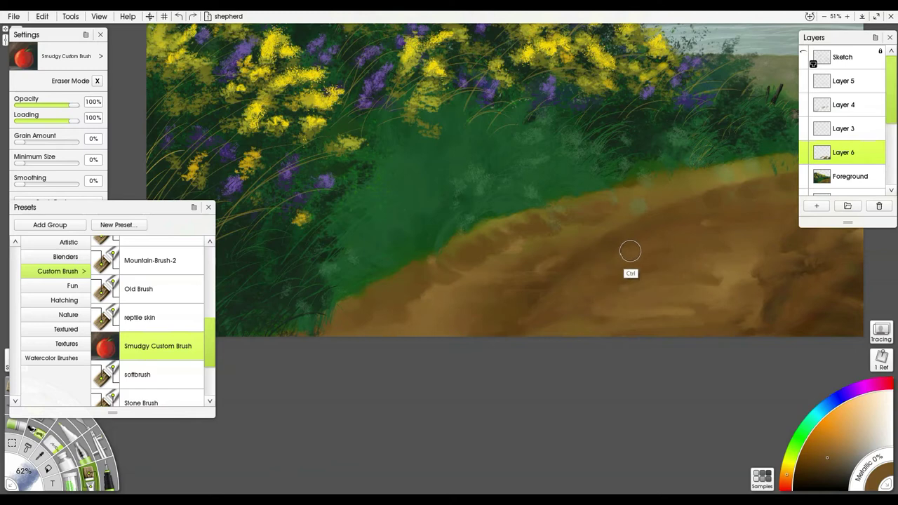
Undo the brown stroke over the green bank and blend brown along the path's upper edge.
{"action": "mouse_move", "coordinate": [461, 175]}
{"action": "left_mouse_down"}
{"action": "mouse_move", "coordinate": [524, 178]}
{"action": "mouse_move", "coordinate": [541, 169]}
{"action": "left_mouse_up"}
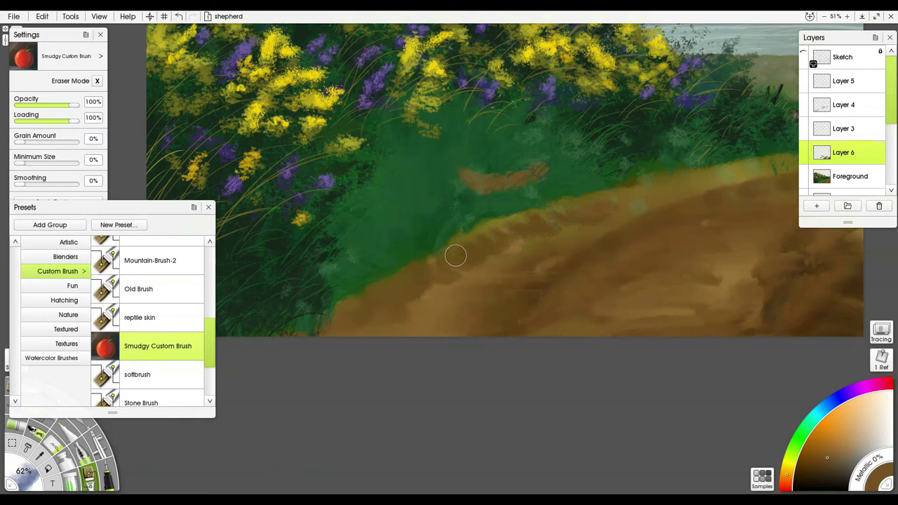
{"action": "key", "text": "ctrl+z"}
{"action": "mouse_move", "coordinate": [551, 211]}
{"action": "left_mouse_down"}
{"action": "mouse_move", "coordinate": [587, 221]}
{"action": "mouse_move", "coordinate": [592, 209]}
{"action": "mouse_move", "coordinate": [633, 190]}
{"action": "mouse_move", "coordinate": [657, 197]}
{"action": "mouse_move", "coordinate": [645, 184]}
{"action": "mouse_move", "coordinate": [667, 183]}
{"action": "left_mouse_up"}
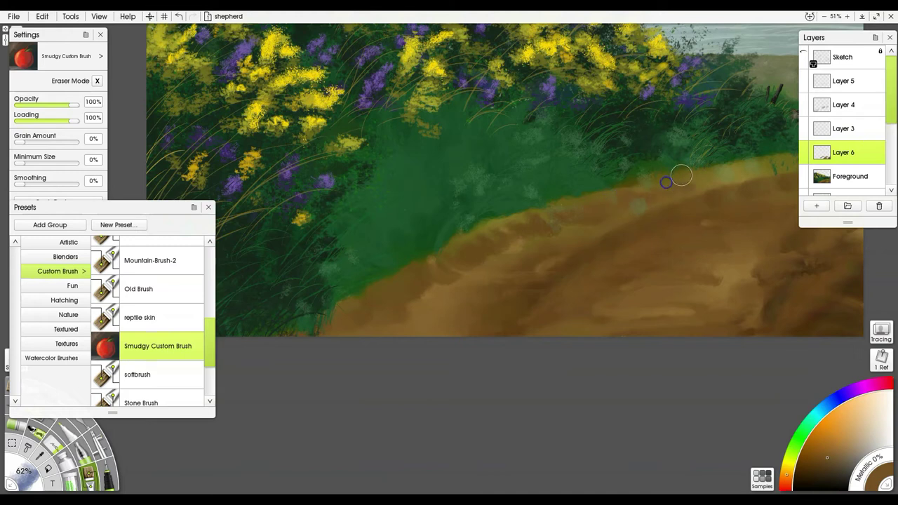
{"action": "mouse_move", "coordinate": [452, 244]}
{"action": "left_mouse_down"}
{"action": "mouse_move", "coordinate": [471, 235]}
{"action": "mouse_move", "coordinate": [556, 260]}
{"action": "left_mouse_up"}
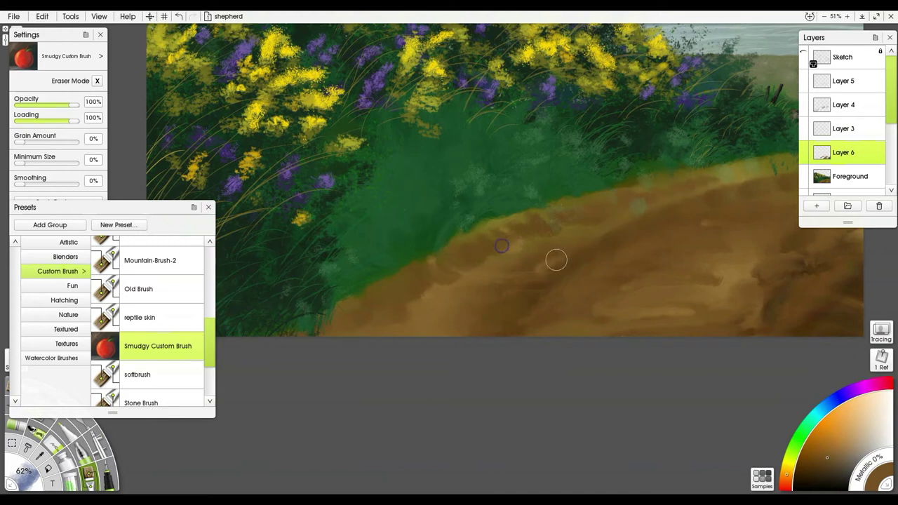
Sample path browns and paint eroded shadow strokes down the path's lower left edge beside the grass.
{"action": "left_click", "coordinate": [527, 293], "text": "alt"}
{"action": "mouse_move", "coordinate": [389, 288]}
{"action": "left_mouse_down"}
{"action": "mouse_move", "coordinate": [415, 301]}
{"action": "mouse_move", "coordinate": [379, 294]}
{"action": "mouse_move", "coordinate": [367, 322]}
{"action": "mouse_move", "coordinate": [353, 313]}
{"action": "mouse_move", "coordinate": [378, 308]}
{"action": "mouse_move", "coordinate": [409, 270]}
{"action": "mouse_move", "coordinate": [446, 285]}
{"action": "mouse_move", "coordinate": [432, 265]}
{"action": "mouse_move", "coordinate": [456, 278]}
{"action": "mouse_move", "coordinate": [449, 250]}
{"action": "mouse_move", "coordinate": [481, 259]}
{"action": "mouse_move", "coordinate": [459, 255]}
{"action": "mouse_move", "coordinate": [490, 253]}
{"action": "mouse_move", "coordinate": [503, 246]}
{"action": "mouse_move", "coordinate": [494, 234]}
{"action": "mouse_move", "coordinate": [525, 223]}
{"action": "mouse_move", "coordinate": [488, 235]}
{"action": "left_mouse_up"}
{"action": "mouse_move", "coordinate": [365, 325]}
{"action": "left_mouse_down"}
{"action": "mouse_move", "coordinate": [445, 325]}
{"action": "mouse_move", "coordinate": [417, 316]}
{"action": "left_mouse_up"}
{"action": "left_click", "coordinate": [463, 323], "text": "alt"}
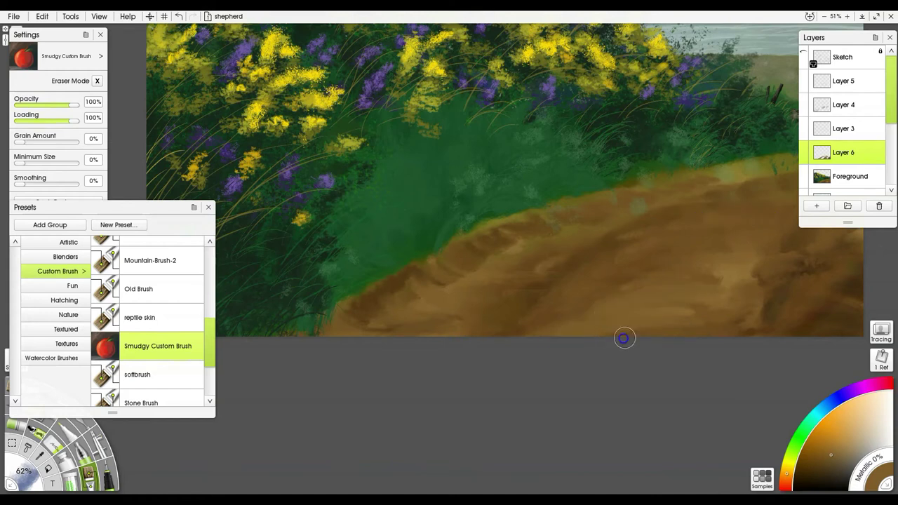
Place the pebble-speckled stencil over the path, enlarge it, and stretch it into a wide, flattened rectangle.
{"action": "left_click_drag", "start_coordinate": [809, 308], "coordinate": [638, 332]}
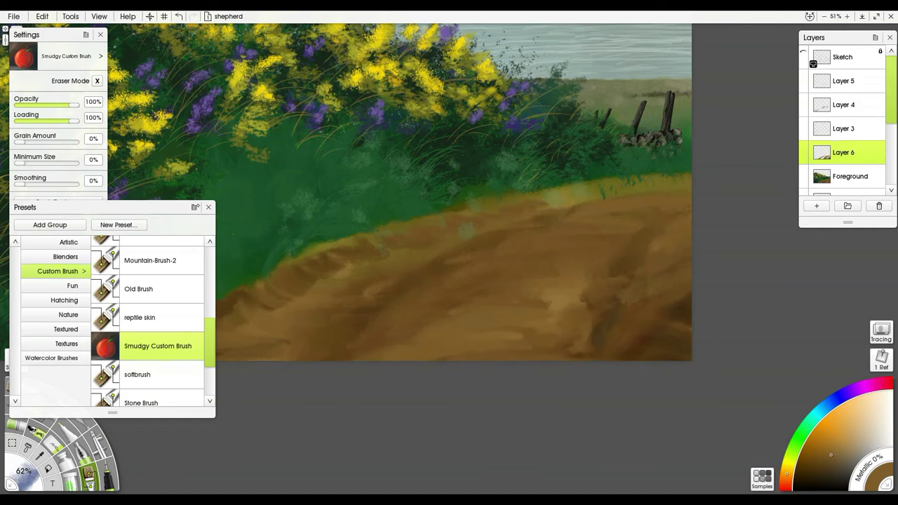
{"action": "left_click", "coordinate": [196, 207]}
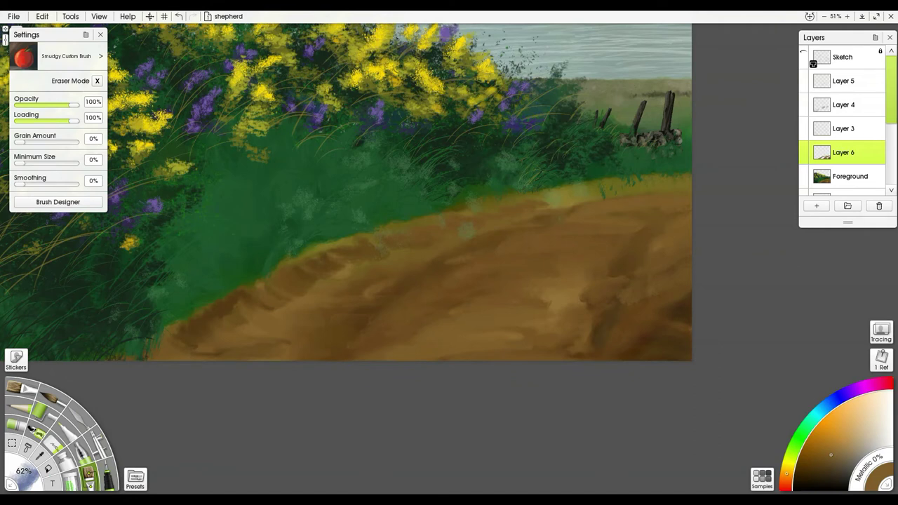
{"action": "mouse_move", "coordinate": [597, 489]}
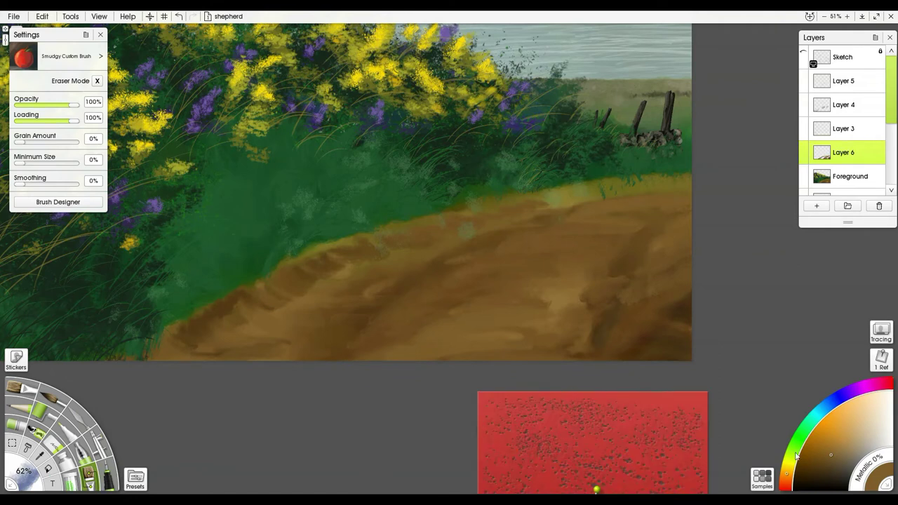
{"action": "left_click_drag", "start_coordinate": [632, 429], "coordinate": [311, 221]}
{"action": "left_click_drag", "start_coordinate": [338, 291], "coordinate": [464, 293]}
{"action": "left_click_drag", "start_coordinate": [353, 311], "coordinate": [425, 306]}
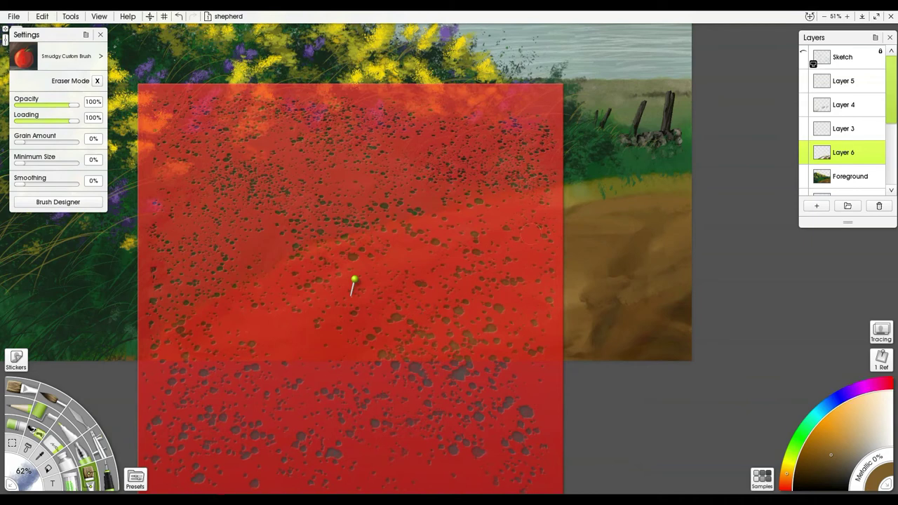
{"action": "left_click_drag", "start_coordinate": [538, 276], "coordinate": [667, 299]}
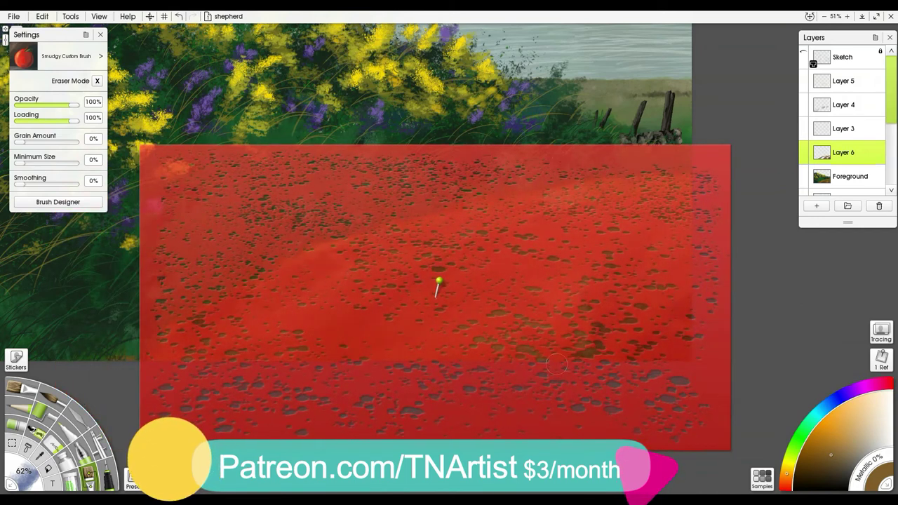
Add a new layer above Layer 6 and make a rectangular selection over the stencil area for the Paint Roller.
{"action": "left_click", "coordinate": [818, 206]}
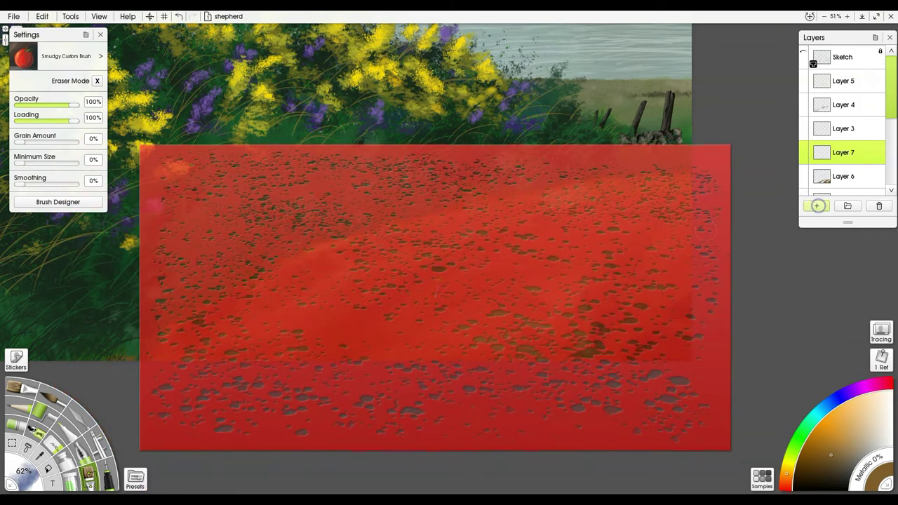
{"action": "left_click", "coordinate": [44, 413]}
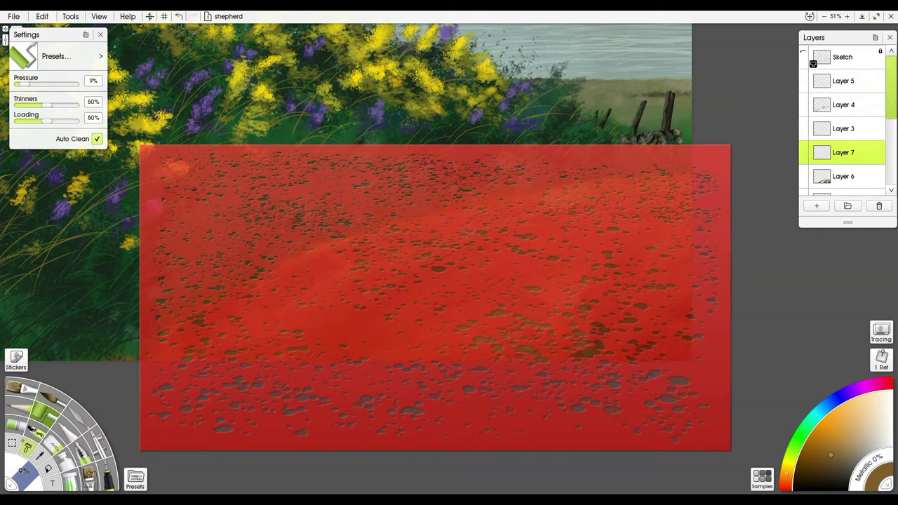
{"action": "left_click", "coordinate": [13, 443]}
{"action": "left_click", "coordinate": [18, 74]}
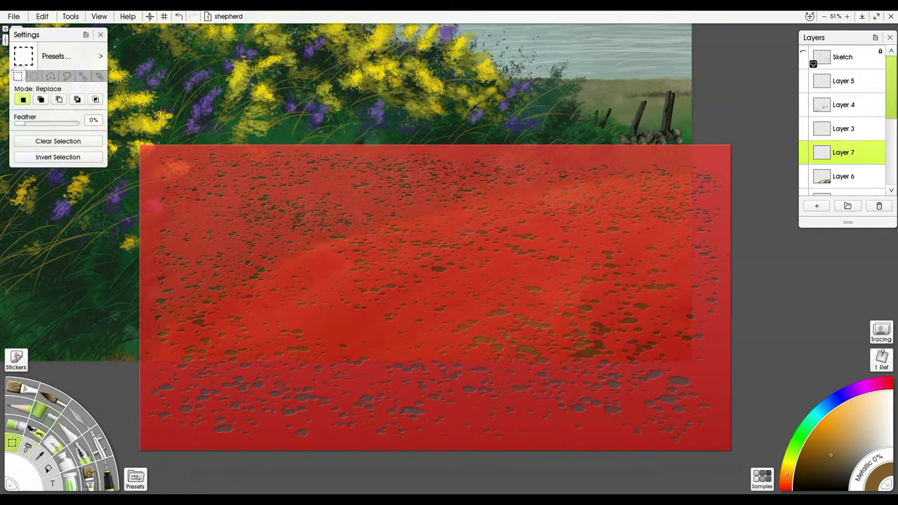
{"action": "left_click_drag", "start_coordinate": [141, 145], "coordinate": [648, 388]}
{"action": "left_click_drag", "start_coordinate": [718, 446], "coordinate": [728, 448]}
{"action": "key", "text": "alt"}
{"action": "left_click_drag", "start_coordinate": [293, 123], "coordinate": [748, 146]}
{"action": "left_click", "coordinate": [42, 413]}
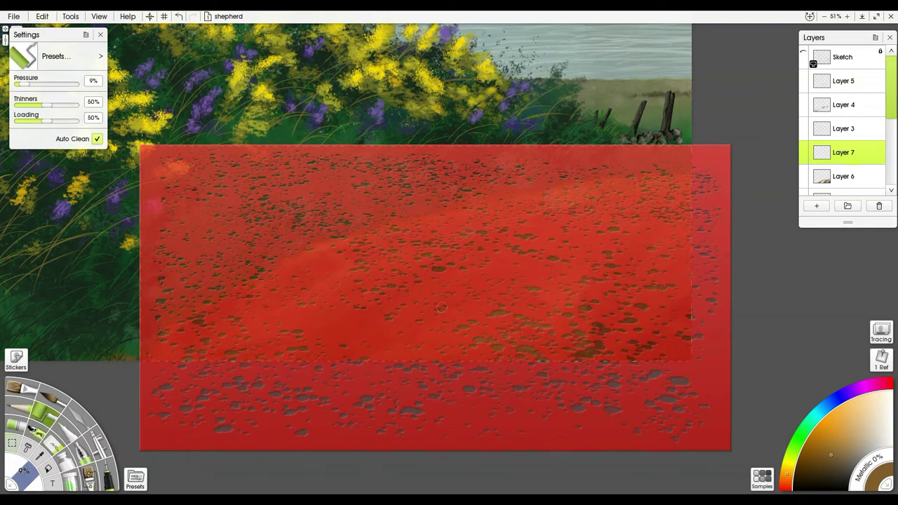
Outline the dirt path with a freehand selection that follows its edge against the green bank.
{"action": "mouse_move", "coordinate": [506, 250]}
{"action": "left_mouse_down"}
{"action": "mouse_move", "coordinate": [529, 133]}
{"action": "mouse_move", "coordinate": [655, 149]}
{"action": "mouse_move", "coordinate": [666, 162]}
{"action": "left_mouse_up"}
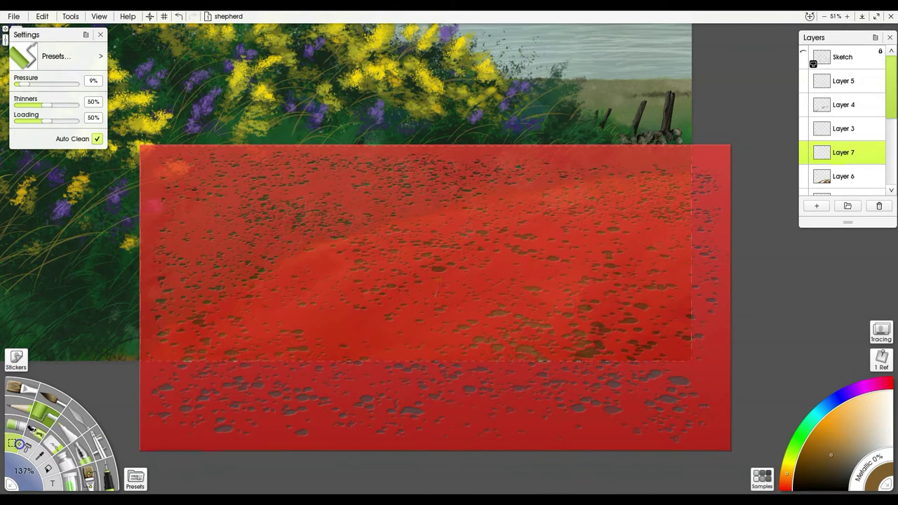
{"action": "left_click", "coordinate": [12, 443]}
{"action": "left_click", "coordinate": [67, 75]}
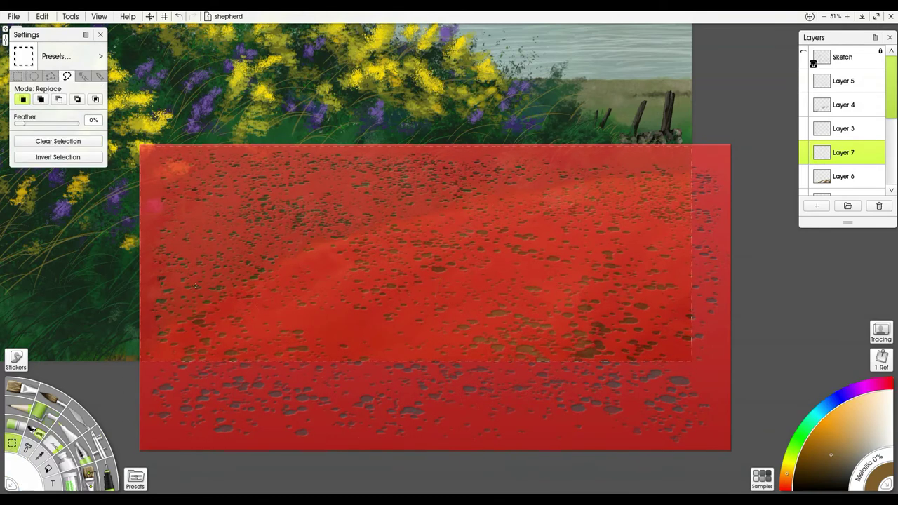
{"action": "key", "text": "alt"}
{"action": "mouse_move", "coordinate": [163, 328]}
{"action": "left_mouse_down"}
{"action": "mouse_move", "coordinate": [344, 234]}
{"action": "mouse_move", "coordinate": [547, 187]}
{"action": "mouse_move", "coordinate": [697, 170]}
{"action": "mouse_move", "coordinate": [702, 110]}
{"action": "mouse_move", "coordinate": [327, 83]}
{"action": "mouse_move", "coordinate": [134, 106]}
{"action": "mouse_move", "coordinate": [107, 170]}
{"action": "mouse_move", "coordinate": [90, 344]}
{"action": "mouse_move", "coordinate": [112, 363]}
{"action": "left_mouse_up"}
{"action": "key", "text": "alt"}
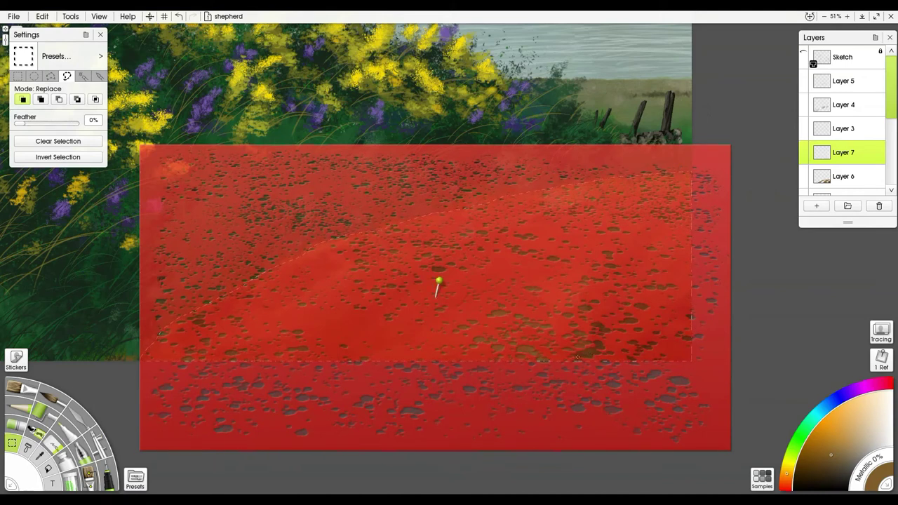
Roll dark brown paint through the pebble stencil inside the path selection with the Paint Roller and hide the stencil.
{"action": "key", "text": "r"}
{"action": "key", "text": "alt"}
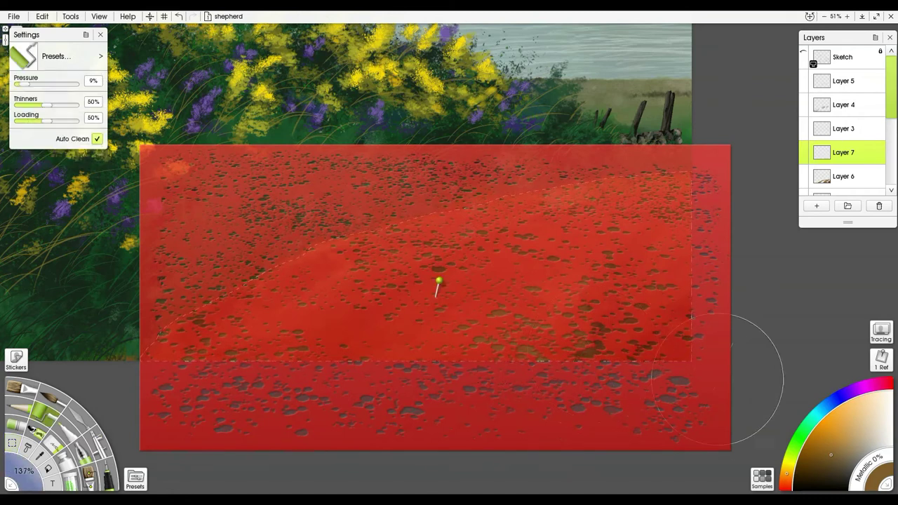
{"action": "left_click", "coordinate": [833, 474]}
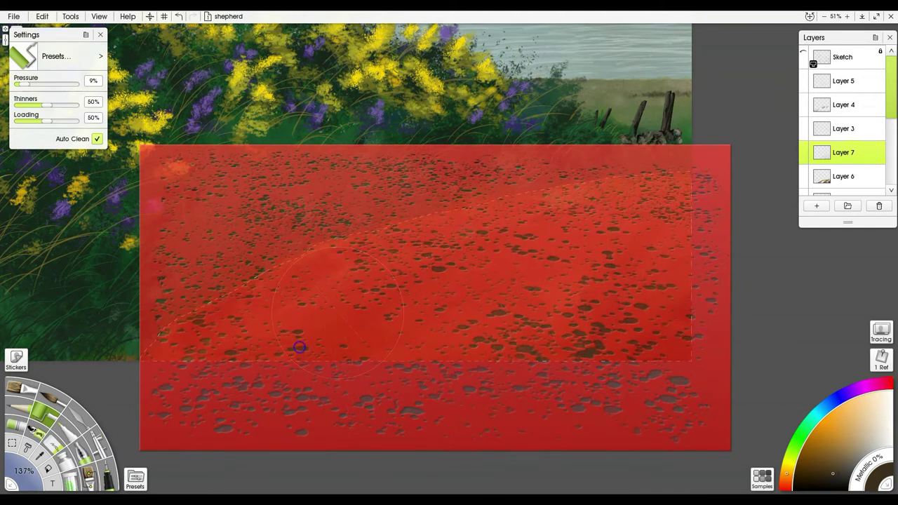
{"action": "right_click", "coordinate": [347, 357]}
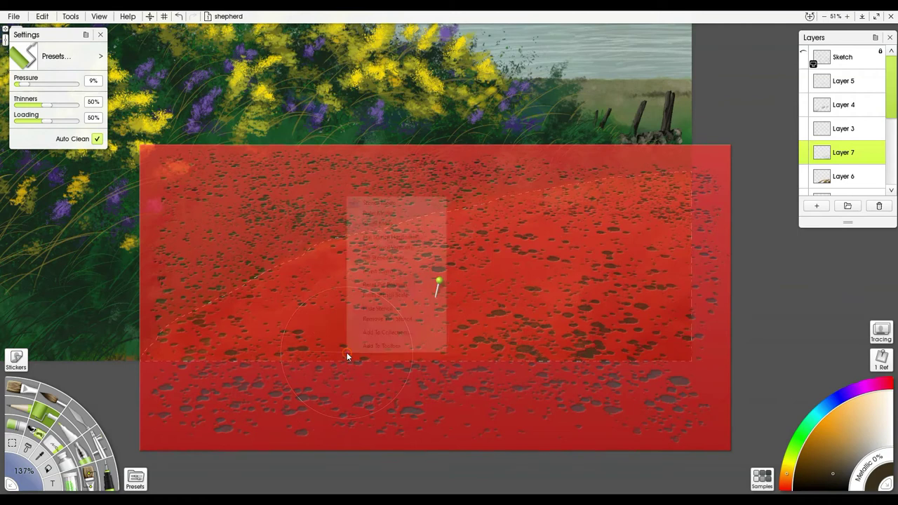
{"action": "left_click", "coordinate": [378, 309]}
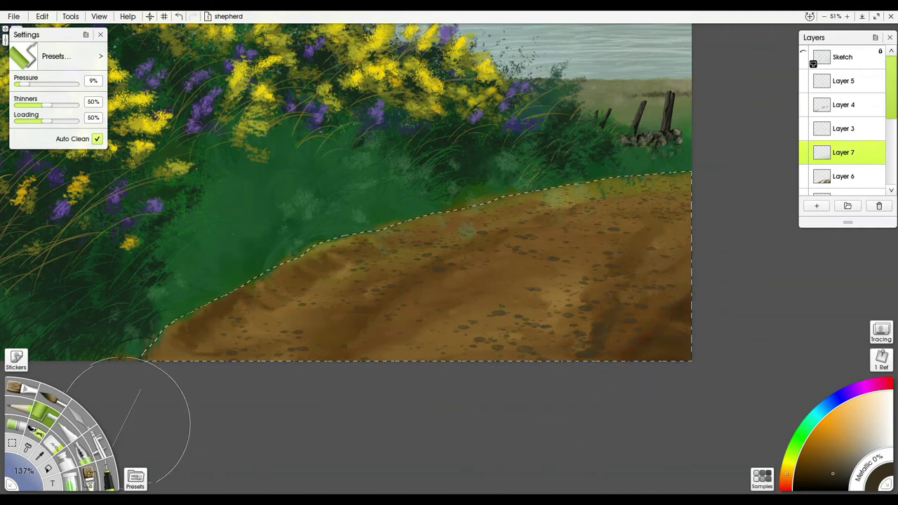
Load the Particles Snow custom brush from the Textures presets and set its opacity to 39%.
{"action": "left_click", "coordinate": [90, 477]}
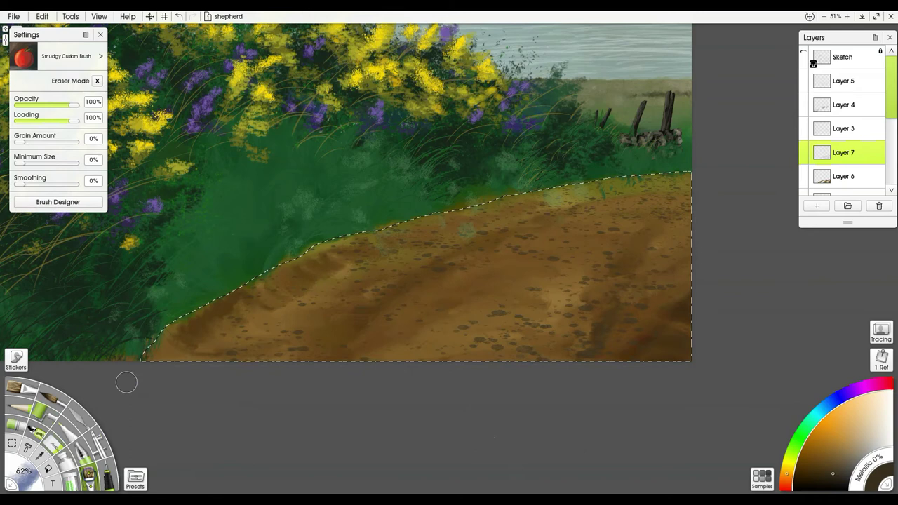
{"action": "left_click", "coordinate": [136, 482]}
{"action": "left_click", "coordinate": [66, 343]}
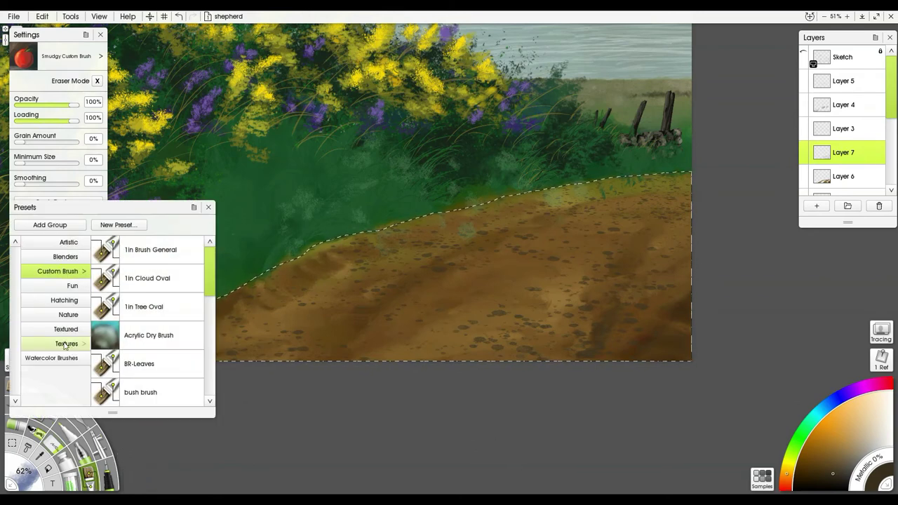
{"action": "scroll", "coordinate": [123, 345], "scroll_direction": "down", "scroll_amount": 10}
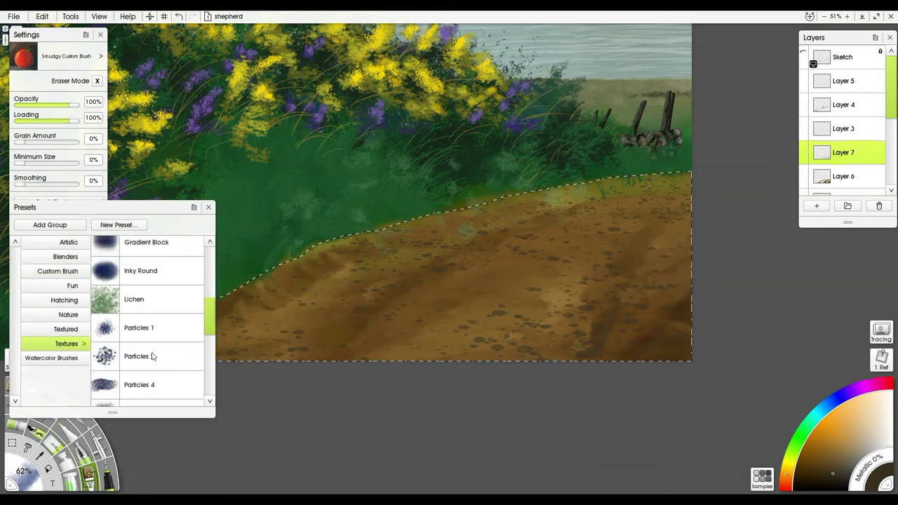
{"action": "scroll", "coordinate": [153, 356], "scroll_direction": "down", "scroll_amount": 2}
{"action": "left_click", "coordinate": [144, 323]}
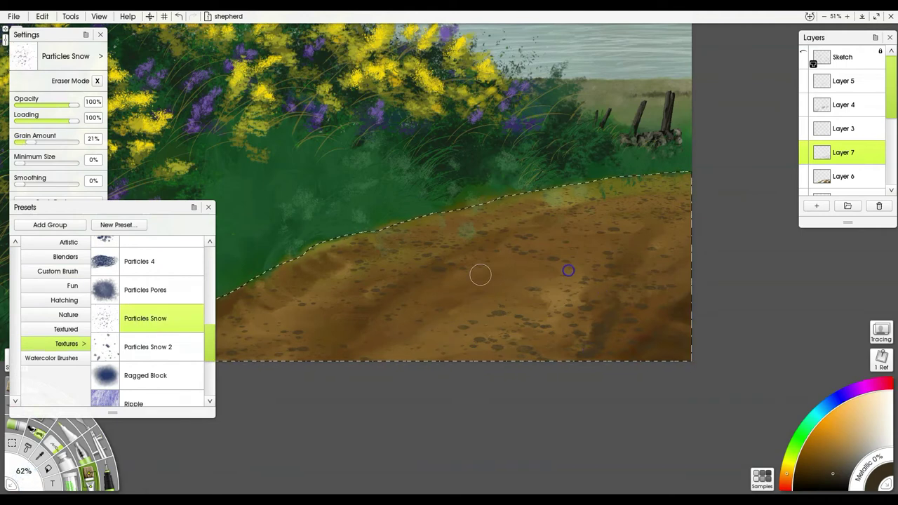
{"action": "left_click", "coordinate": [55, 105]}
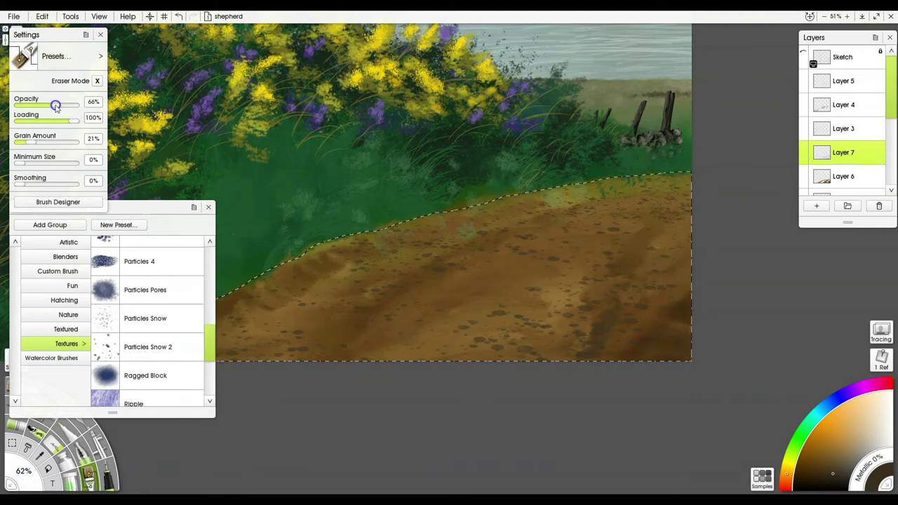
{"action": "left_click", "coordinate": [31, 108]}
{"action": "left_click_drag", "start_coordinate": [56, 104], "coordinate": [40, 103]}
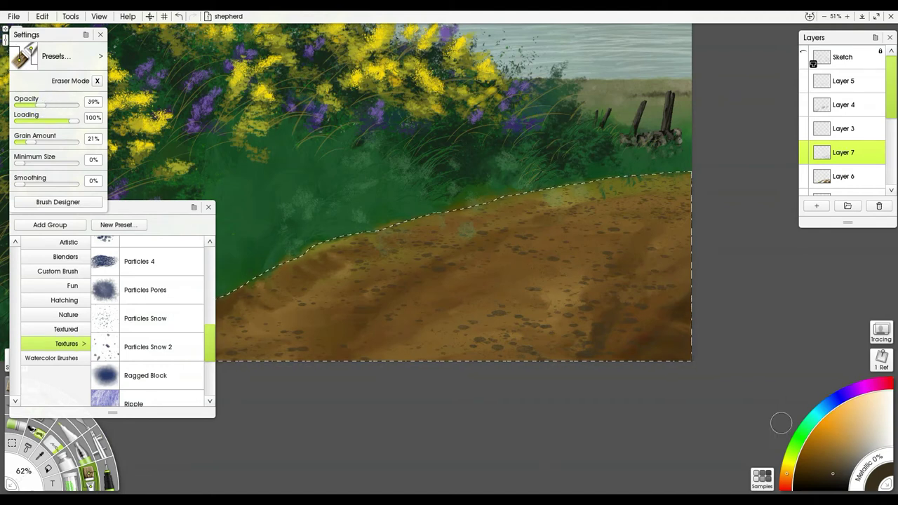
Enlarge the brush to 229% and scatter small speckles over the path in dark blue, pale olive grey and ochre.
{"action": "left_click", "coordinate": [824, 409]}
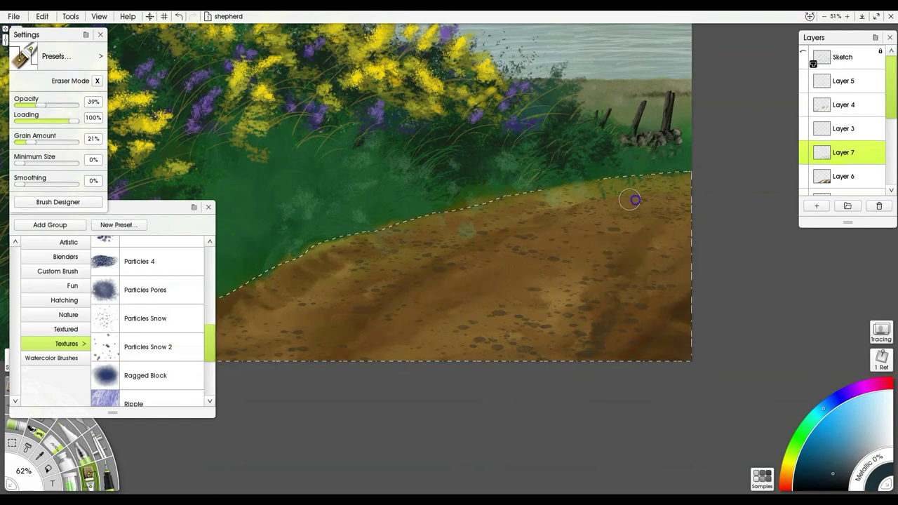
{"action": "left_click_drag", "start_coordinate": [428, 320], "coordinate": [662, 334]}
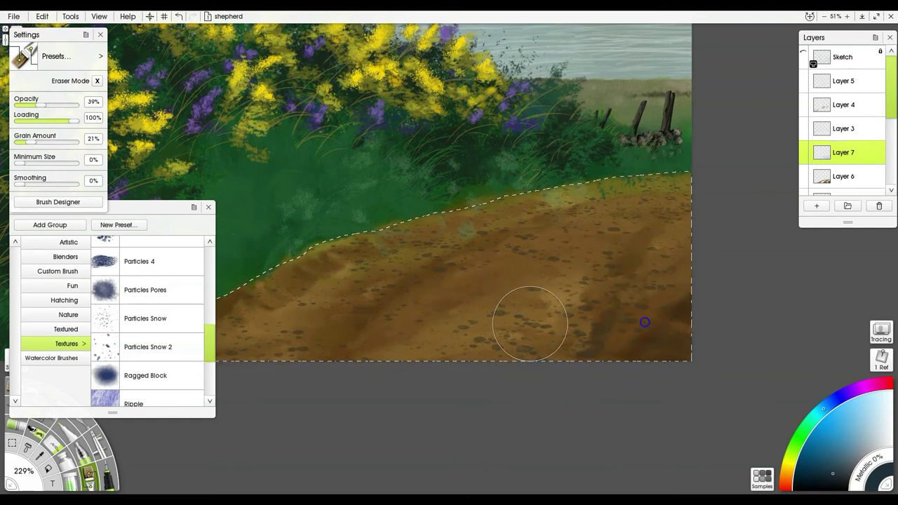
{"action": "left_click", "coordinate": [792, 463]}
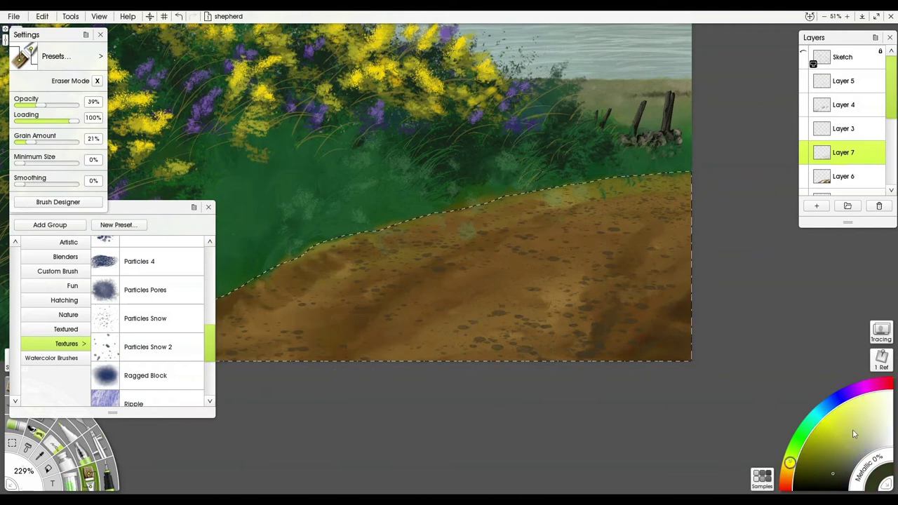
{"action": "left_click", "coordinate": [860, 448]}
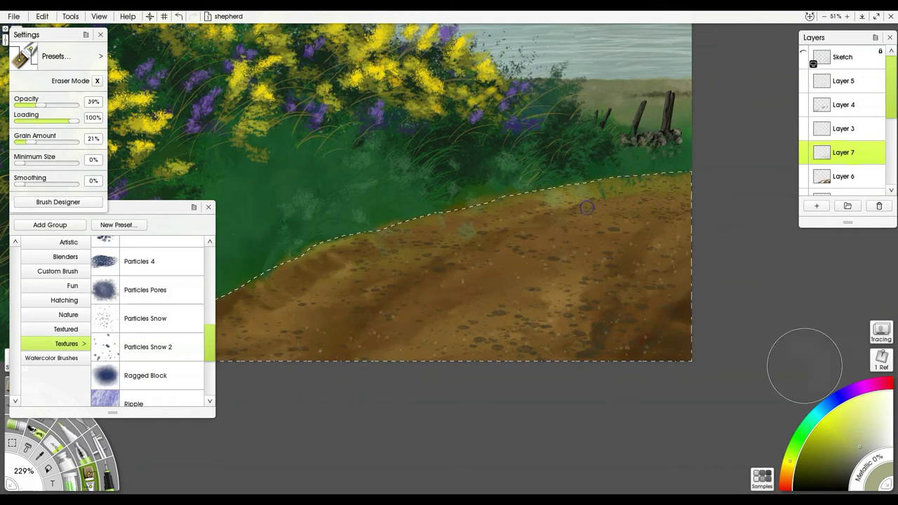
{"action": "left_click", "coordinate": [788, 468]}
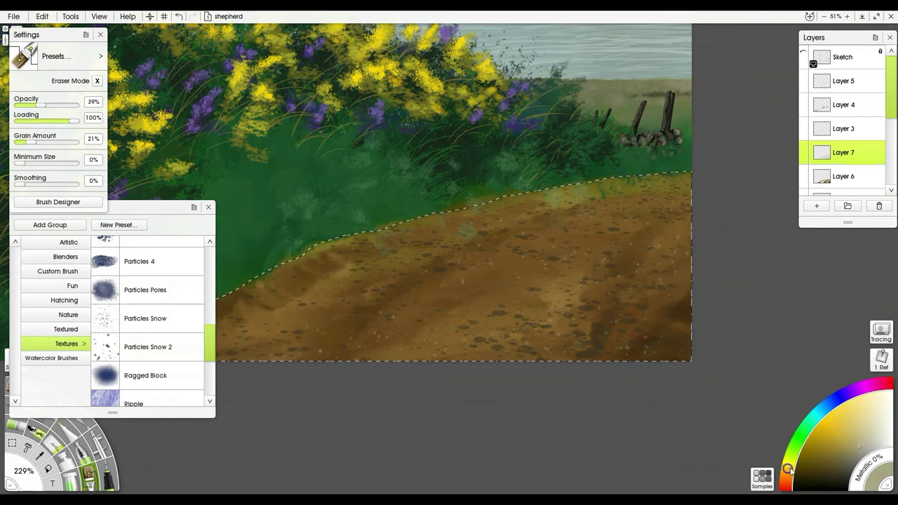
{"action": "left_click", "coordinate": [830, 451]}
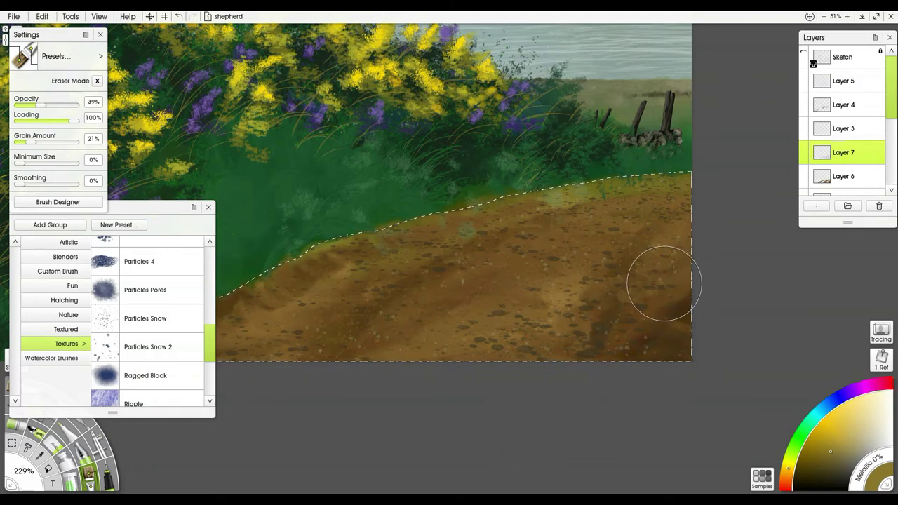
Close the brush presets and clear the selection around the dirt path.
{"action": "left_click", "coordinate": [208, 207]}
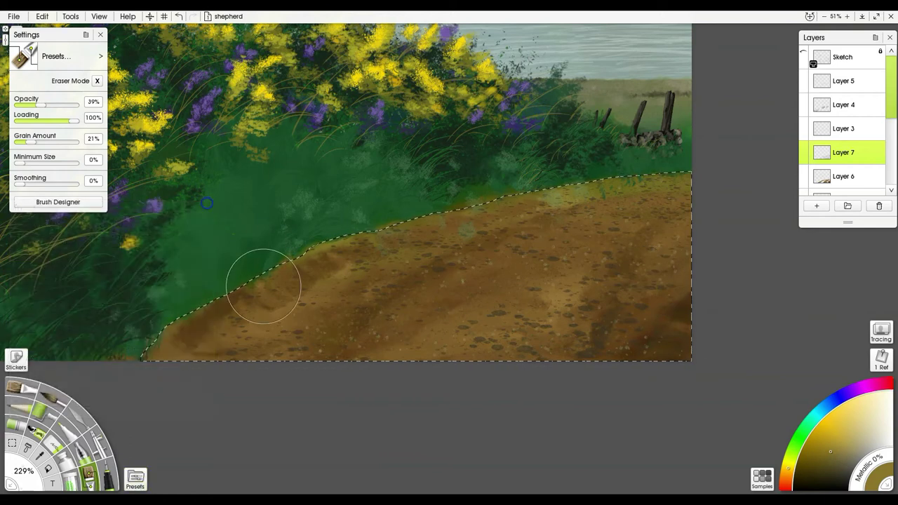
{"action": "scroll", "coordinate": [667, 311], "scroll_direction": "up", "scroll_amount": 3}
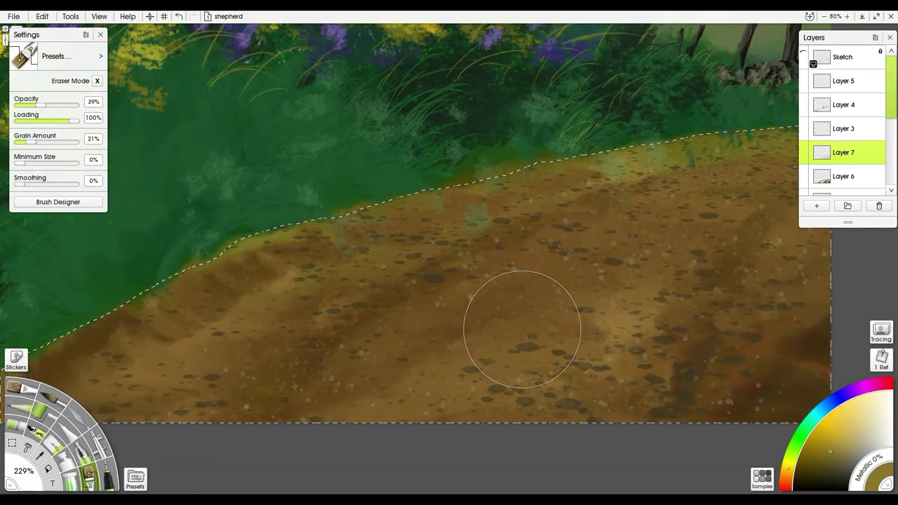
{"action": "key", "text": "ctrl+d"}
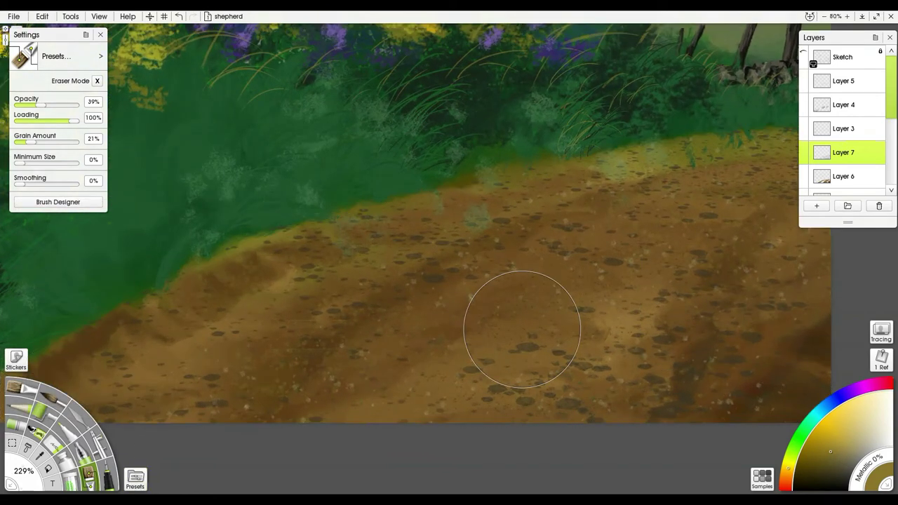
{"action": "mouse_move", "coordinate": [634, 317]}
{"action": "left_mouse_down"}
{"action": "mouse_move", "coordinate": [565, 315]}
{"action": "mouse_move", "coordinate": [595, 305]}
{"action": "left_mouse_up"}
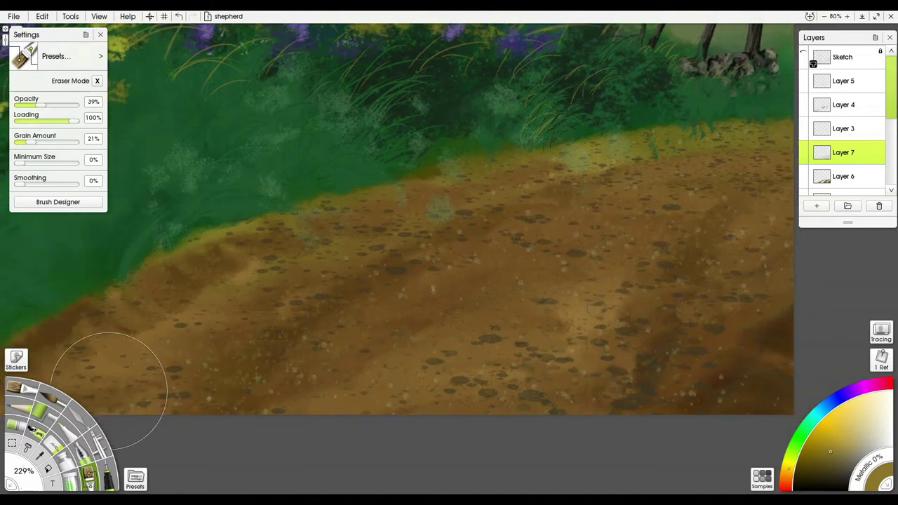
Smudge the pebbles on Layer 7 with the Heavy Blurred Frosting palette knife, enlarging it from 9% to 28%.
{"action": "left_click", "coordinate": [83, 424]}
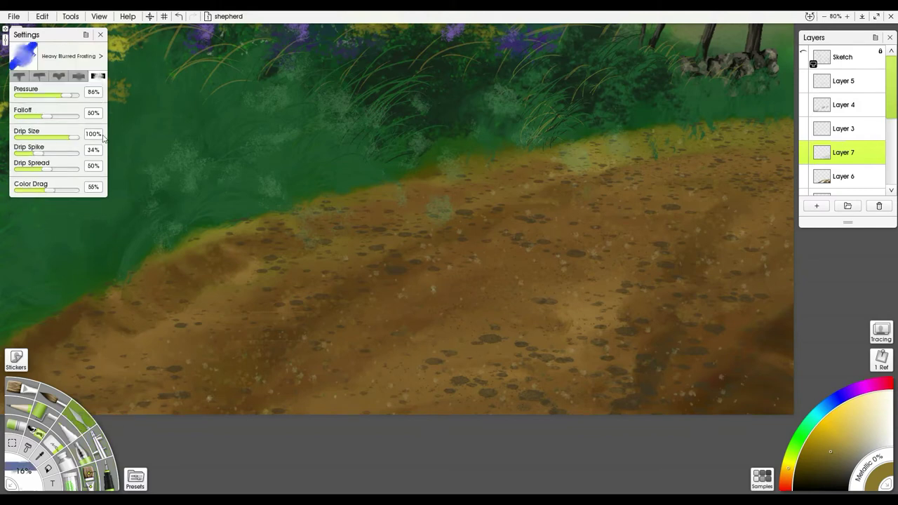
{"action": "left_click_drag", "start_coordinate": [565, 320], "coordinate": [550, 318]}
{"action": "key", "text": "ctrl+equal"}
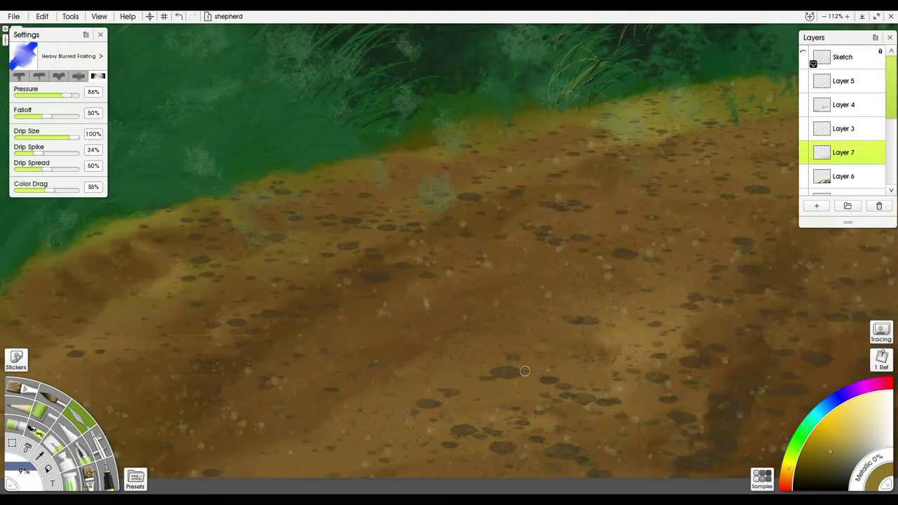
{"action": "left_click_drag", "start_coordinate": [547, 328], "coordinate": [567, 266]}
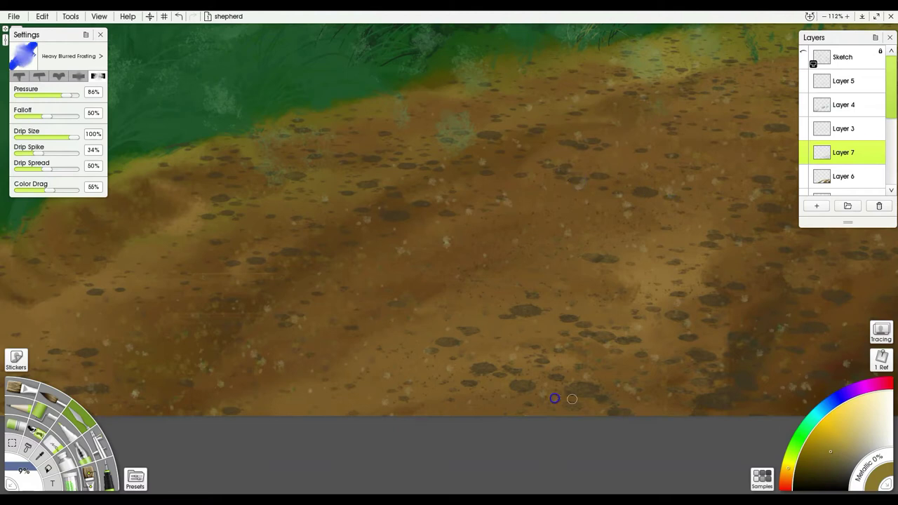
{"action": "left_click_drag", "start_coordinate": [509, 372], "coordinate": [525, 370], "text": "shift"}
{"action": "mouse_move", "coordinate": [513, 328]}
{"action": "left_mouse_down"}
{"action": "mouse_move", "coordinate": [551, 315]}
{"action": "mouse_move", "coordinate": [437, 351]}
{"action": "mouse_move", "coordinate": [486, 332]}
{"action": "left_mouse_up"}
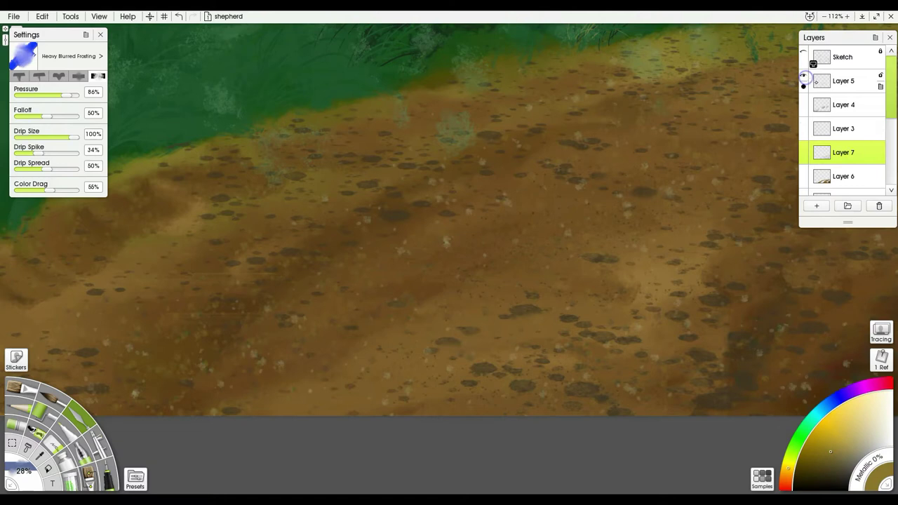
Erase the pale green spatter overlapping the path's upper edge on Layer 5 with the Kneaded Eraser.
{"action": "left_click", "coordinate": [843, 81]}
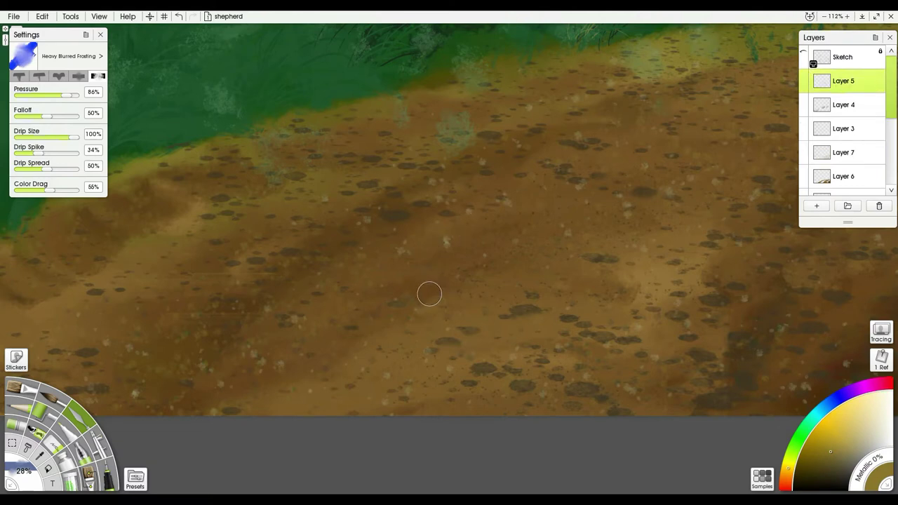
{"action": "key", "text": "e"}
{"action": "mouse_move", "coordinate": [474, 136]}
{"action": "left_mouse_down"}
{"action": "mouse_move", "coordinate": [443, 156]}
{"action": "mouse_move", "coordinate": [480, 131]}
{"action": "mouse_move", "coordinate": [433, 136]}
{"action": "mouse_move", "coordinate": [451, 121]}
{"action": "mouse_move", "coordinate": [429, 127]}
{"action": "mouse_move", "coordinate": [468, 127]}
{"action": "mouse_move", "coordinate": [452, 142]}
{"action": "mouse_move", "coordinate": [443, 114]}
{"action": "mouse_move", "coordinate": [403, 109]}
{"action": "left_mouse_up"}
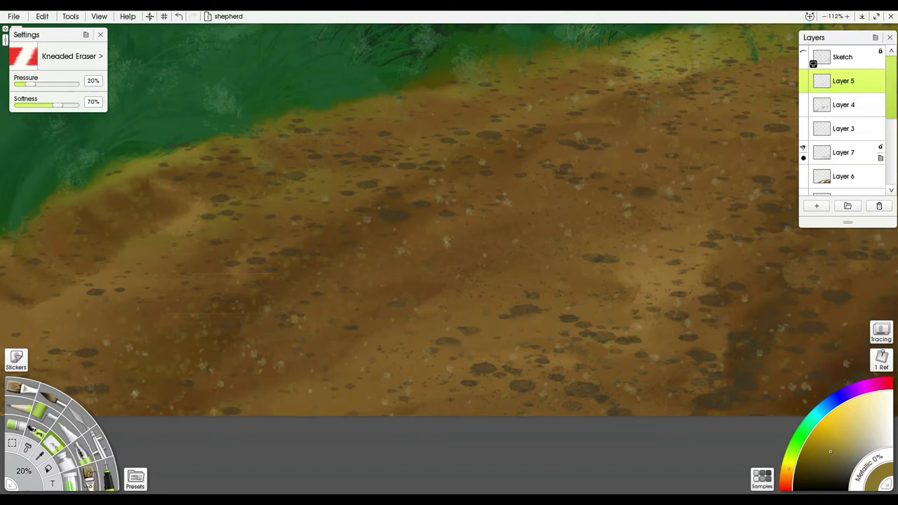
Load Layer 7's pebbles as a selection and shade them with a dark brown Soft Marker.
{"action": "left_click", "coordinate": [842, 153]}
{"action": "left_click", "coordinate": [822, 152], "text": "ctrl"}
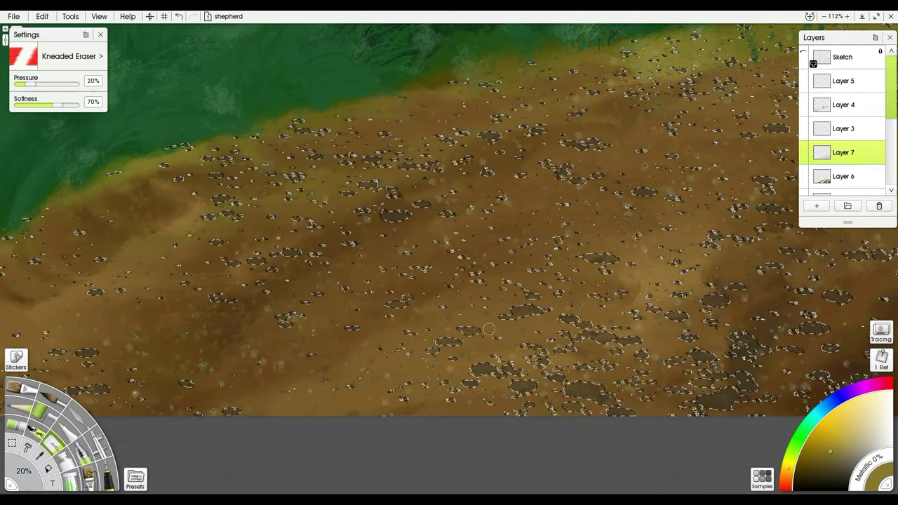
{"action": "left_click", "coordinate": [67, 432]}
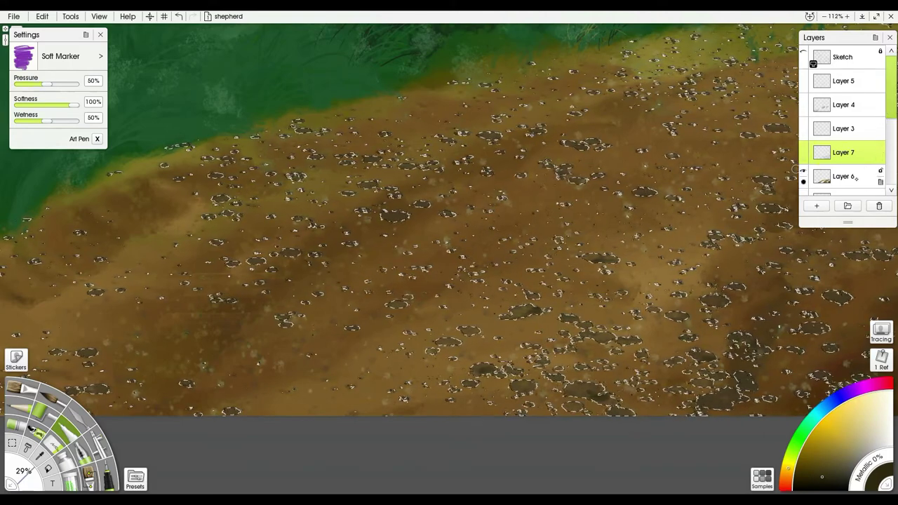
Add a new layer between Layers 6 and 7 and fill the pebble selection with dark brown using the Paint Roller.
{"action": "left_click", "coordinate": [817, 206]}
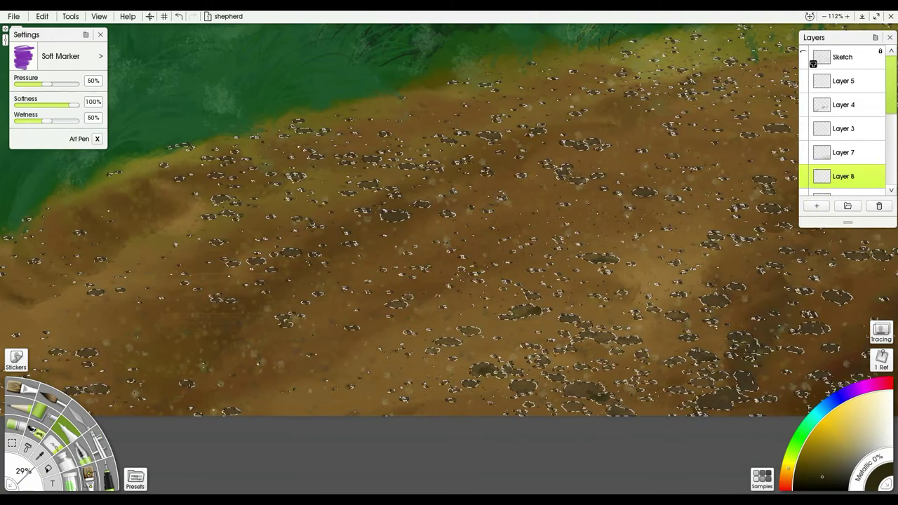
{"action": "left_click", "coordinate": [45, 415]}
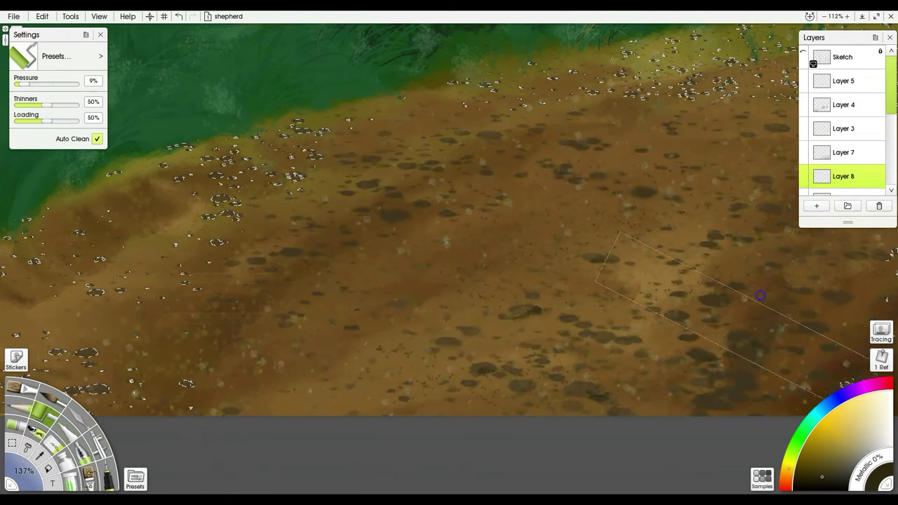
{"action": "left_click_drag", "start_coordinate": [605, 144], "coordinate": [254, 285]}
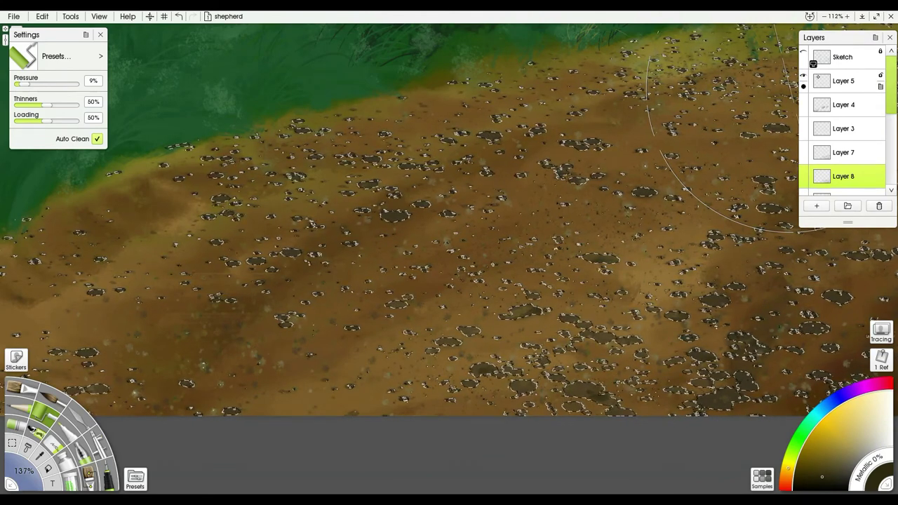
Shift the selected dark pebble fill on Layer 8 slightly with Transform at 100% scale, then deselect it.
{"action": "key", "text": "ctrl+t"}
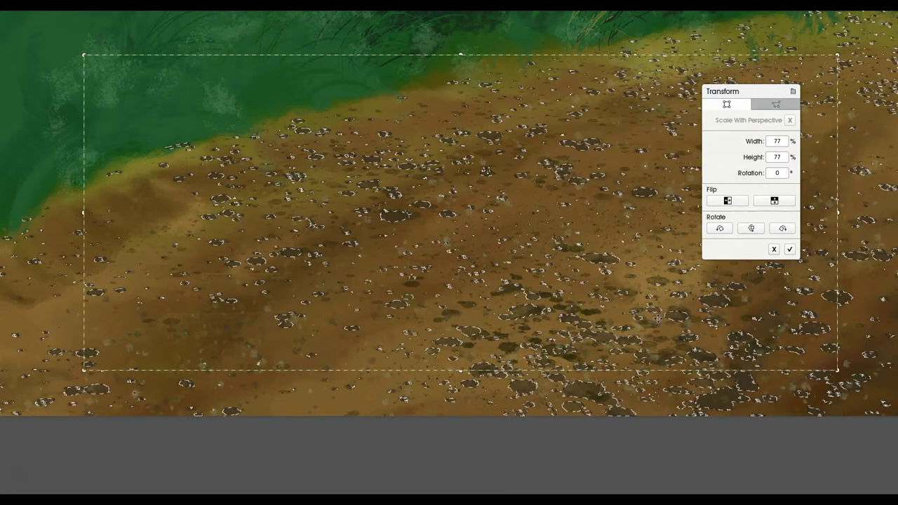
{"action": "left_click", "coordinate": [774, 250]}
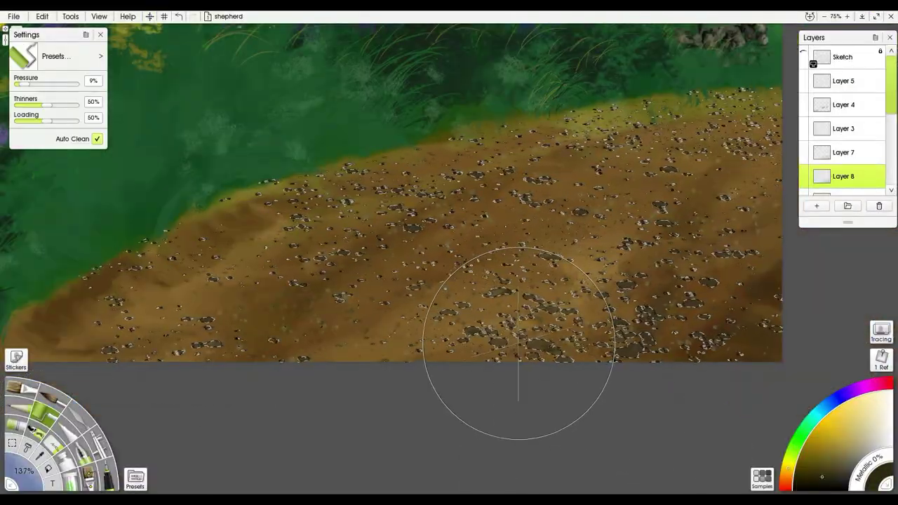
{"action": "key", "text": "ctrl+t"}
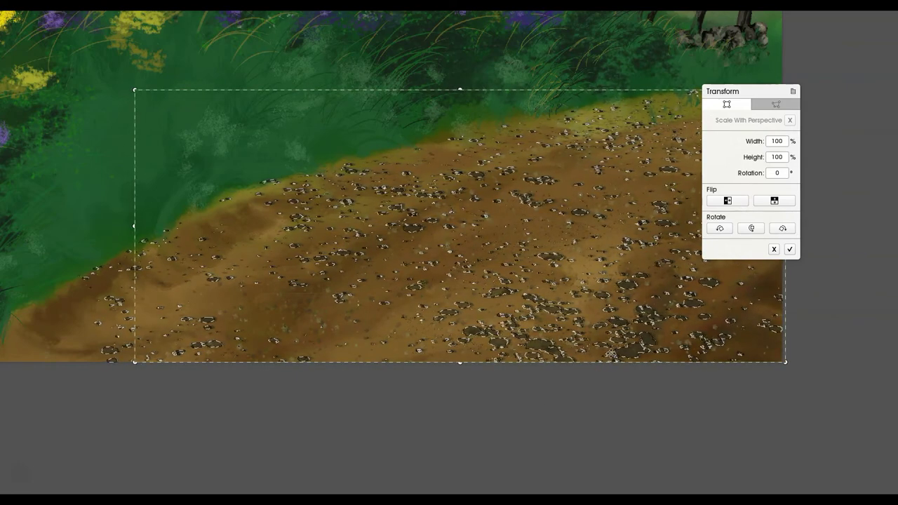
{"action": "left_click", "coordinate": [790, 249]}
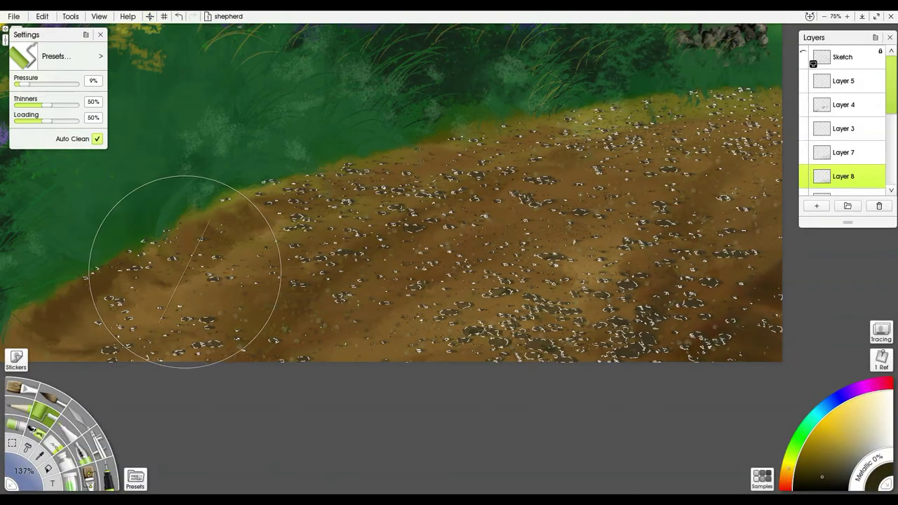
{"action": "key", "text": "ctrl+d"}
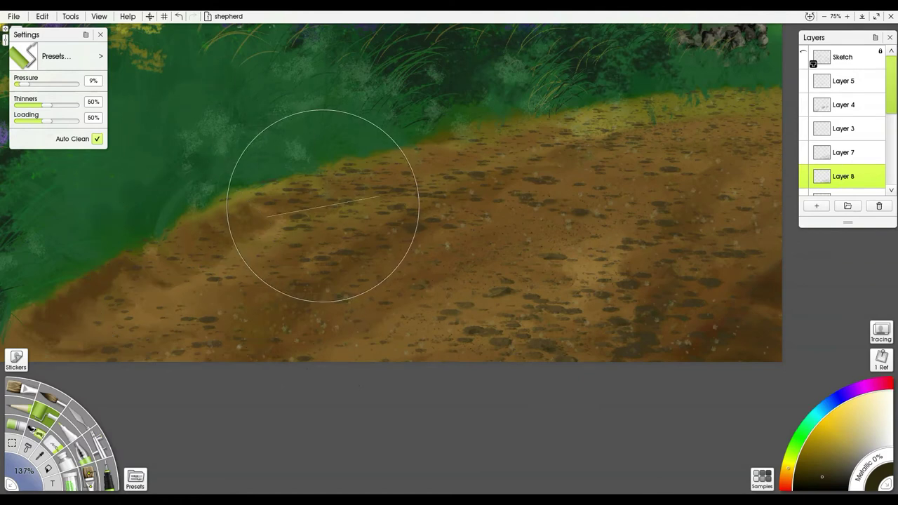
Blur Layer 8's dark pebble shadows with a 4 px radius and set the layer's blend mode to Multiply.
{"action": "key", "text": "ctrl+b"}
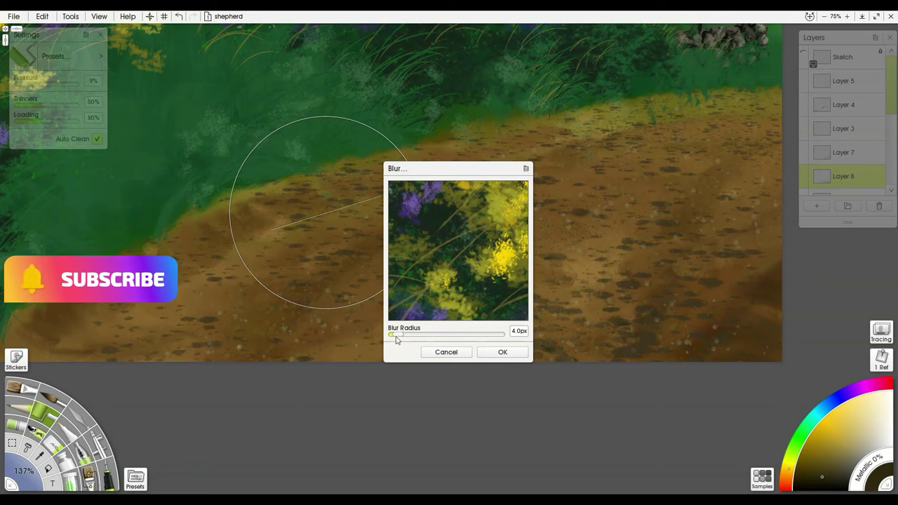
{"action": "left_click", "coordinate": [493, 357]}
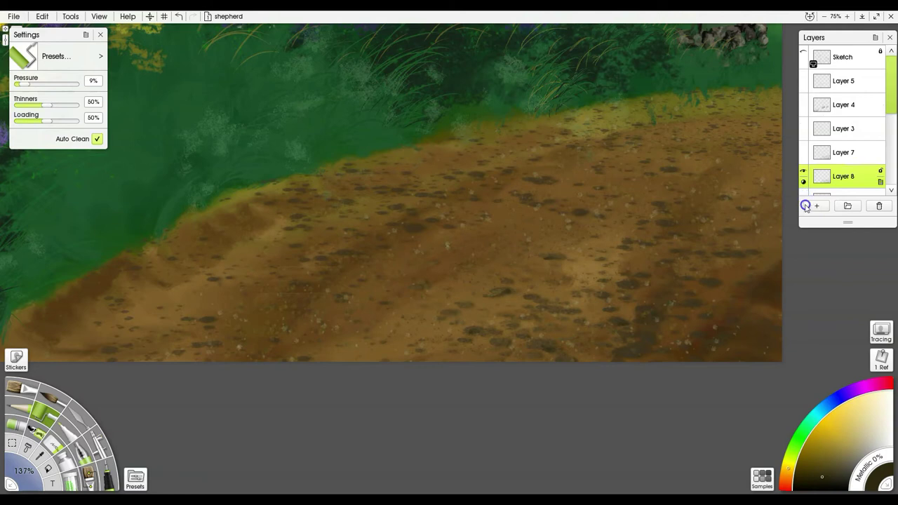
{"action": "left_click", "coordinate": [881, 182]}
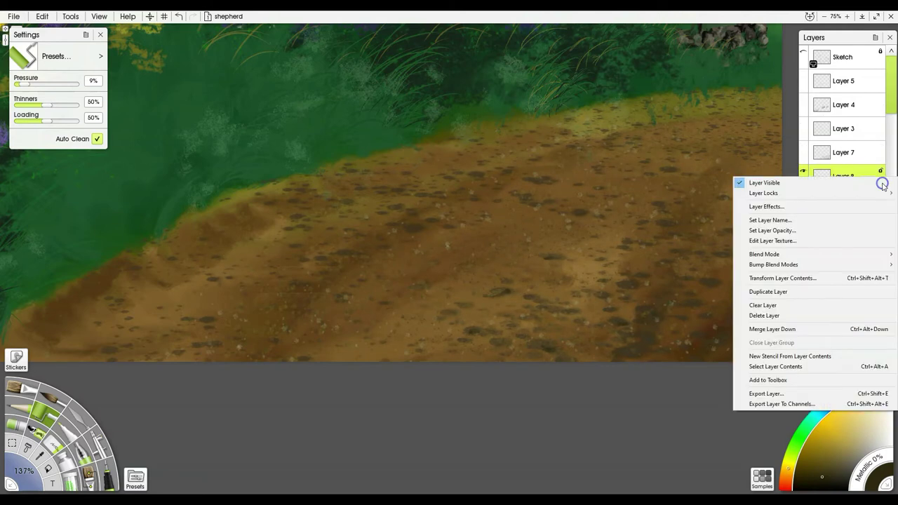
{"action": "left_click", "coordinate": [763, 257]}
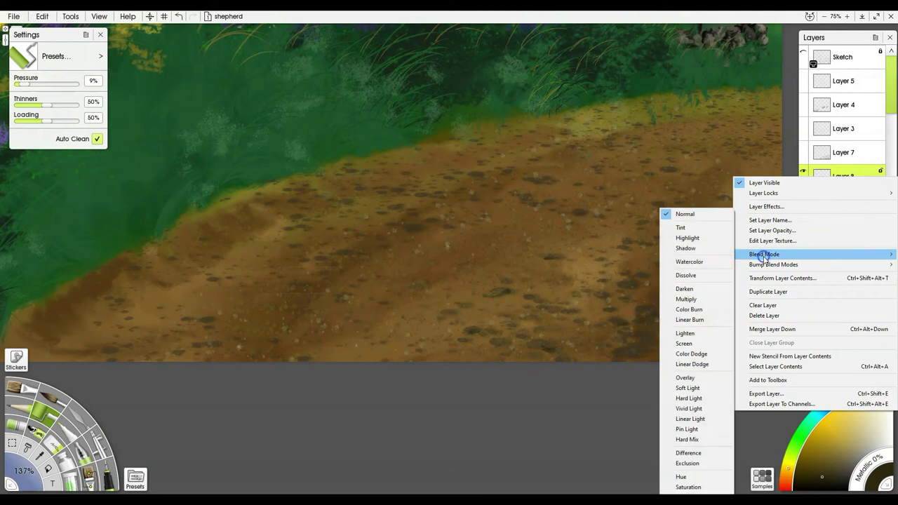
{"action": "left_click", "coordinate": [692, 302]}
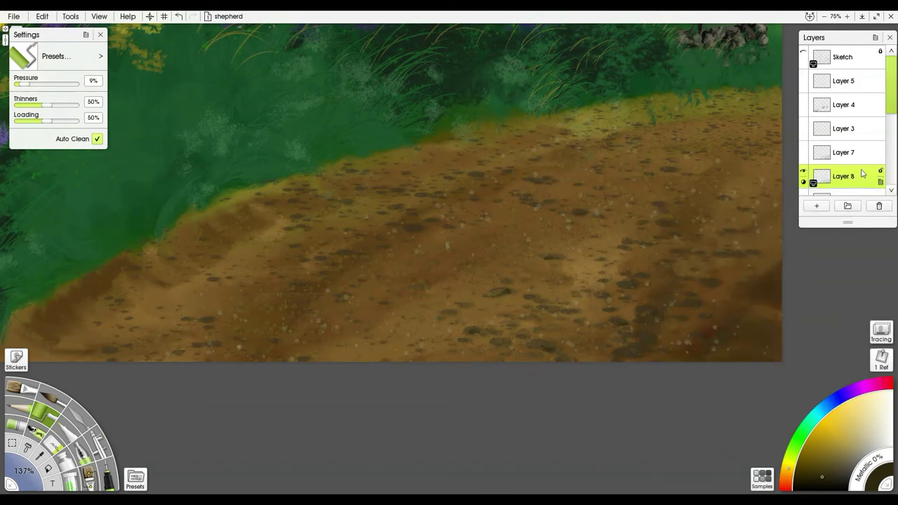
Merge Layer 8 down into Layer 6 and inspect the pebbled path up close and from a distance.
{"action": "left_click", "coordinate": [881, 184]}
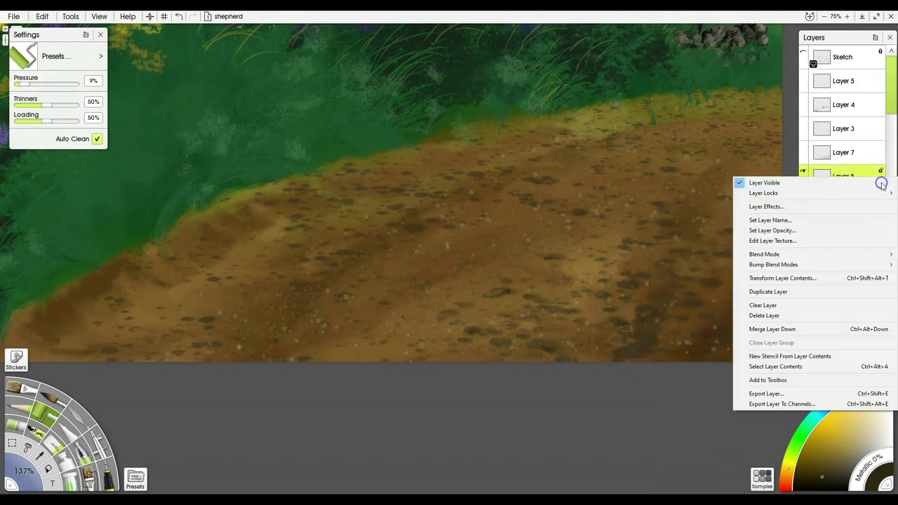
{"action": "left_click", "coordinate": [776, 329]}
{"action": "scroll", "coordinate": [491, 435], "scroll_direction": "up", "scroll_amount": 4}
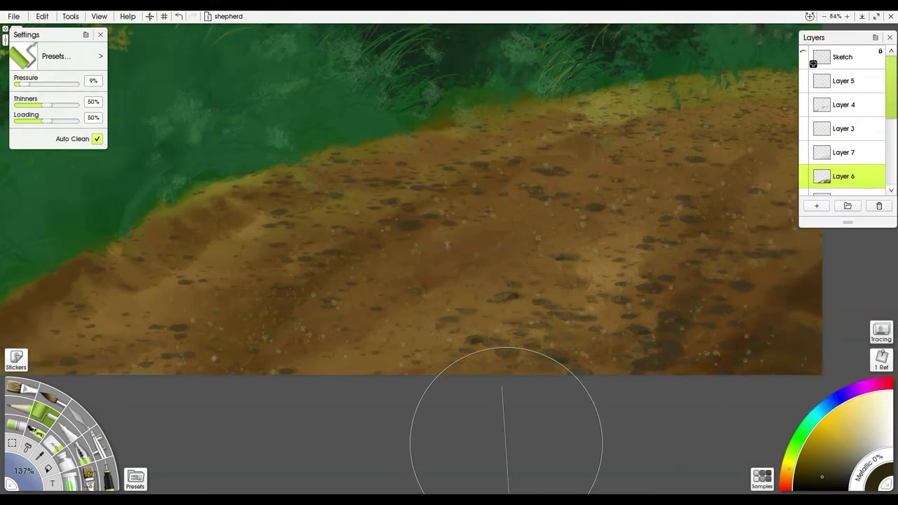
{"action": "scroll", "coordinate": [395, 382], "scroll_direction": "up", "scroll_amount": 3}
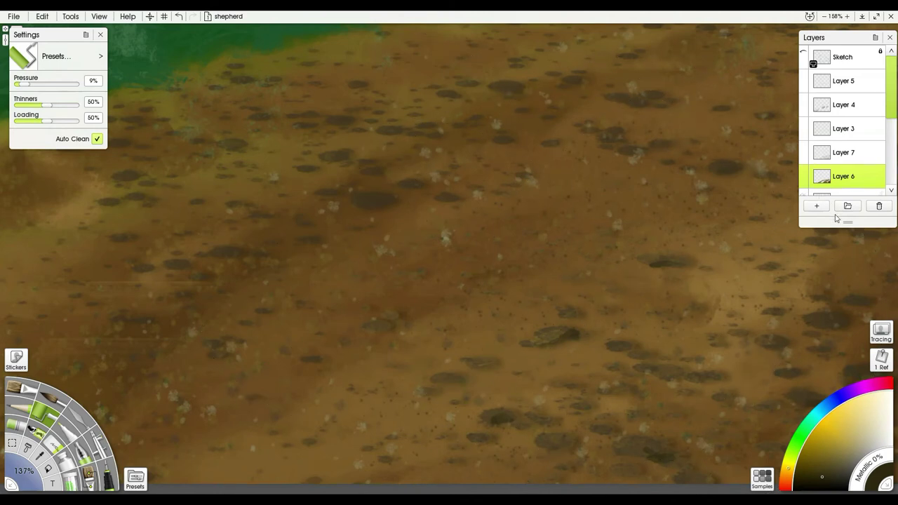
{"action": "scroll", "coordinate": [832, 173], "scroll_direction": "down", "scroll_amount": 2}
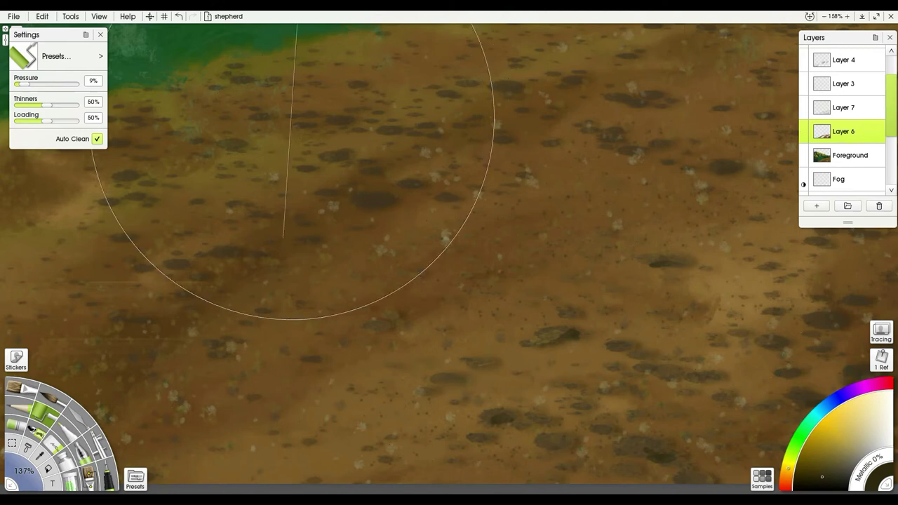
{"action": "scroll", "coordinate": [487, 246], "scroll_direction": "down", "scroll_amount": 5}
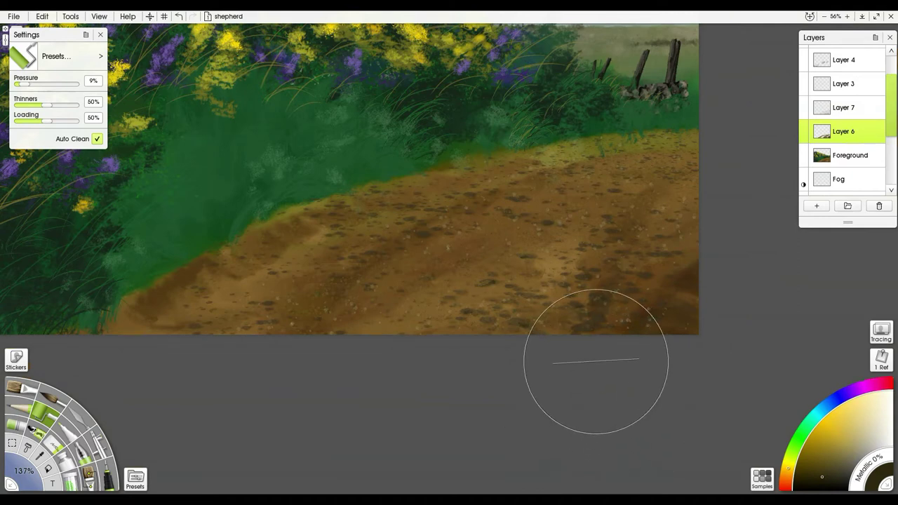
{"action": "scroll", "coordinate": [314, 359], "scroll_direction": "up", "scroll_amount": 2}
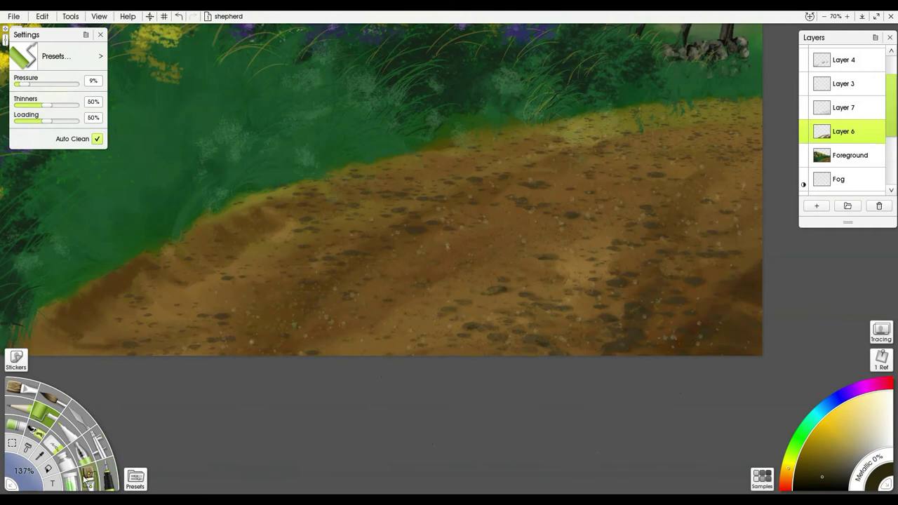
Load the Watercolor Brush 4 preset for the custom brush.
{"action": "left_click", "coordinate": [88, 481]}
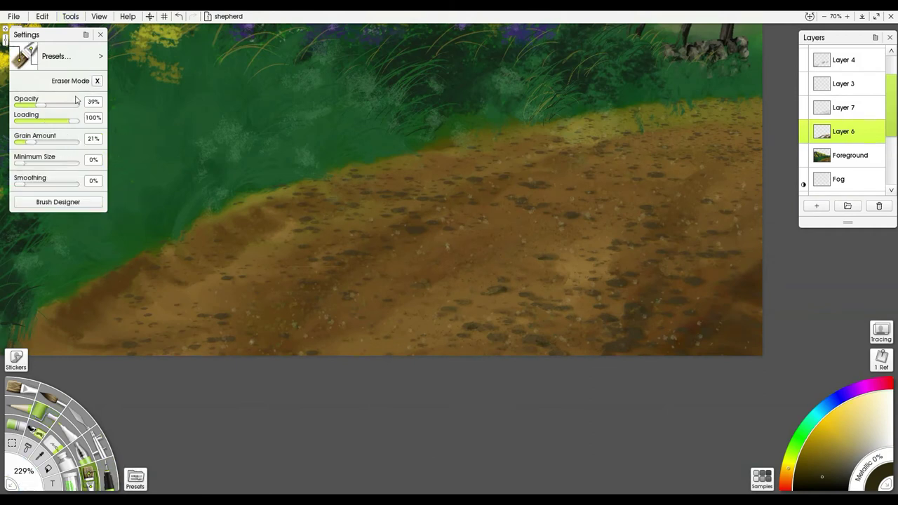
{"action": "left_click", "coordinate": [135, 480]}
{"action": "left_click", "coordinate": [68, 358]}
{"action": "scroll", "coordinate": [169, 302], "scroll_direction": "down", "scroll_amount": 4}
{"action": "scroll", "coordinate": [173, 306], "scroll_direction": "down", "scroll_amount": 4}
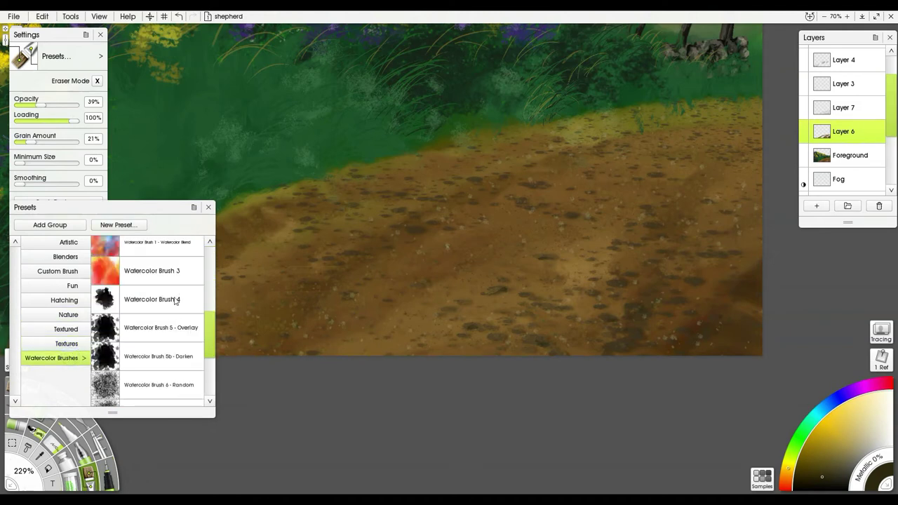
{"action": "left_click", "coordinate": [175, 300]}
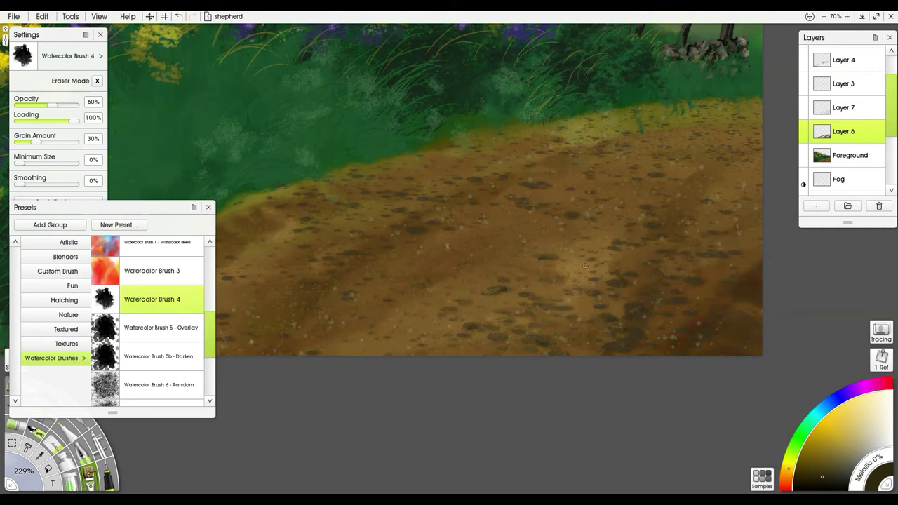
Sample the path's sandy brown, lighten it, shrink the brush to 10% and dab highlights on two foreground pebbles on Layer 6.
{"action": "left_click", "coordinate": [585, 265], "text": "alt"}
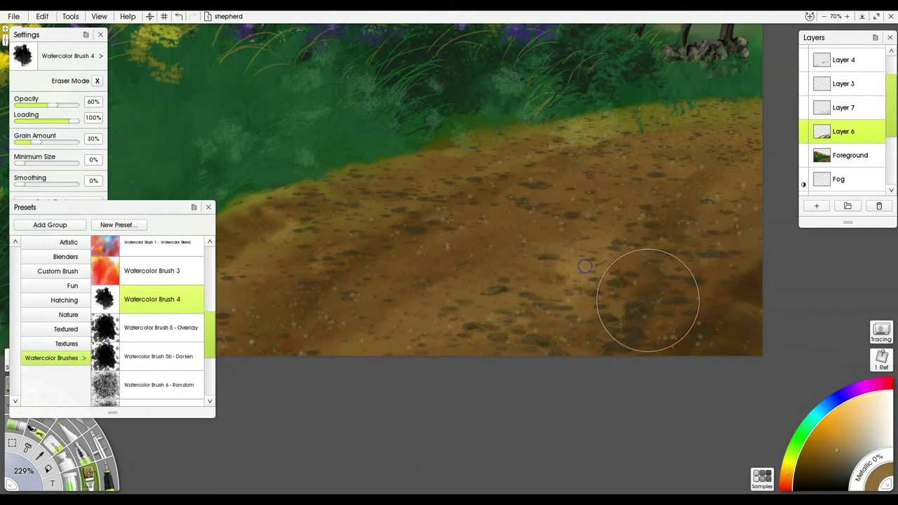
{"action": "left_click", "coordinate": [856, 442]}
{"action": "scroll", "coordinate": [532, 355], "scroll_direction": "up", "scroll_amount": 1}
{"action": "scroll", "coordinate": [532, 356], "scroll_direction": "up", "scroll_amount": 3}
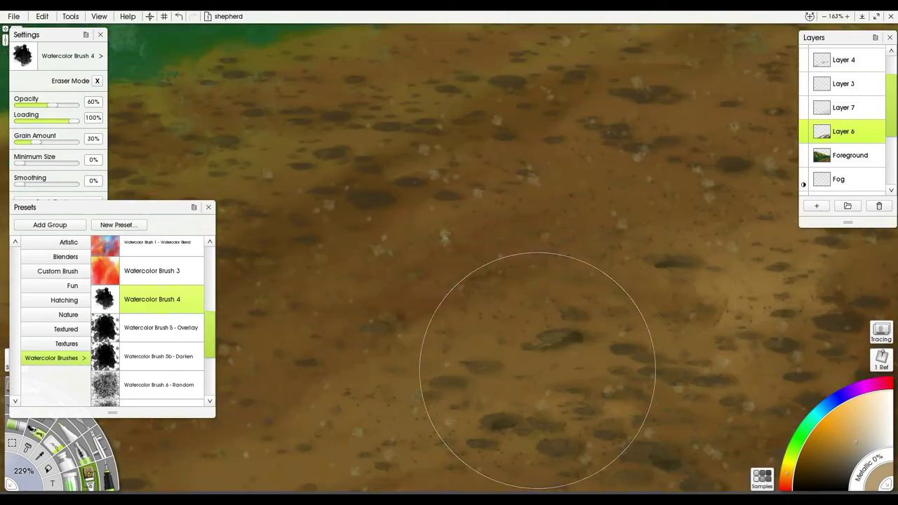
{"action": "scroll", "coordinate": [572, 381], "scroll_direction": "down", "scroll_amount": 4}
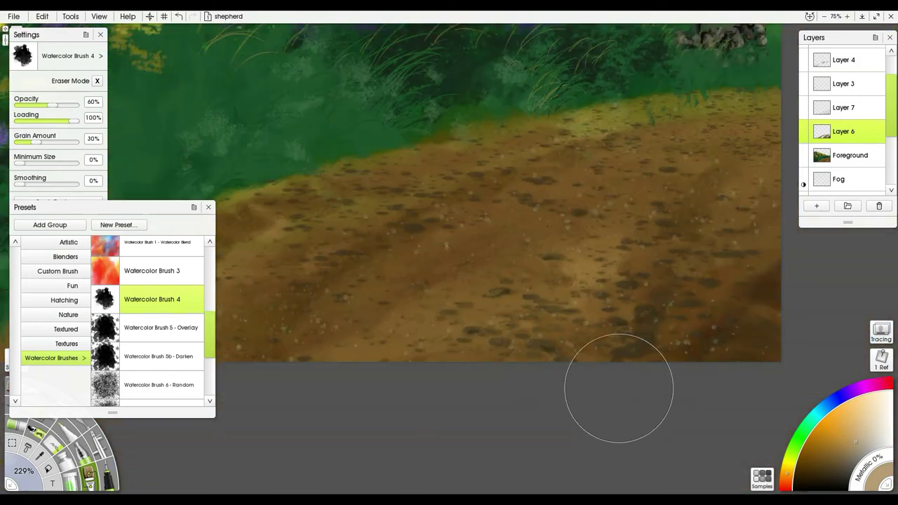
{"action": "left_click_drag", "start_coordinate": [613, 409], "coordinate": [432, 401]}
{"action": "key", "text": "bracketleft"}
{"action": "key", "text": "bracketleft"}
{"action": "key", "text": "bracketleft"}
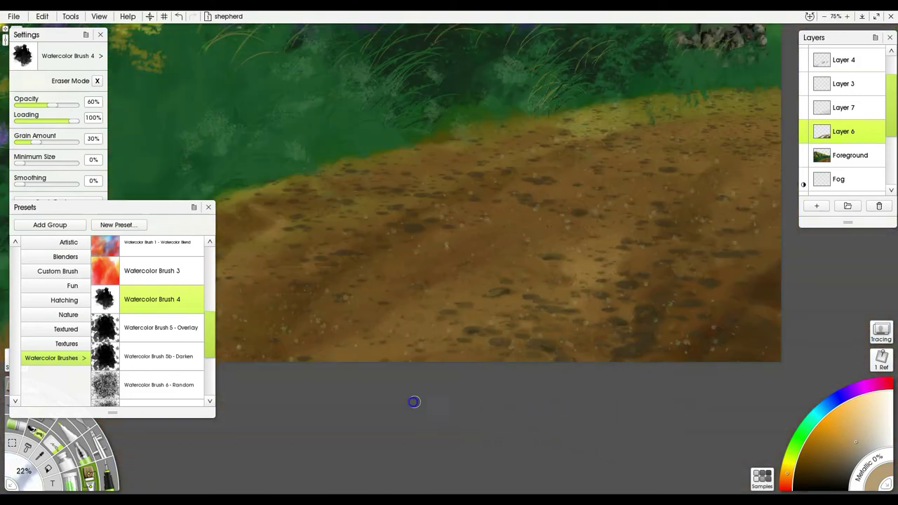
{"action": "scroll", "coordinate": [555, 355], "scroll_direction": "up", "scroll_amount": 2}
{"action": "scroll", "coordinate": [553, 351], "scroll_direction": "up", "scroll_amount": 2}
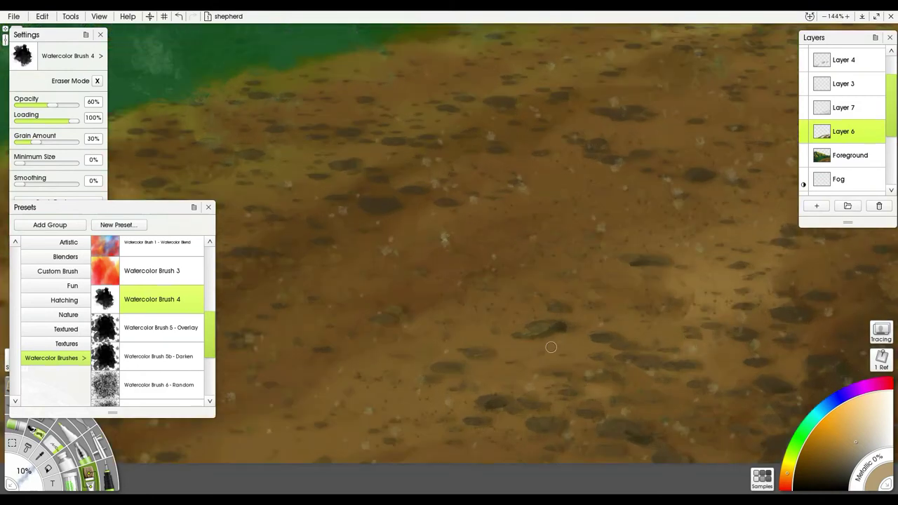
{"action": "mouse_move", "coordinate": [531, 330]}
{"action": "left_mouse_down"}
{"action": "mouse_move", "coordinate": [551, 323]}
{"action": "mouse_move", "coordinate": [537, 331]}
{"action": "left_mouse_up"}
{"action": "left_click_drag", "start_coordinate": [486, 402], "coordinate": [494, 402]}
Dab lighter tan highlights on pebbles on Layer 6 and Layer 7 with Watercolor Brush 5 - Overlay.
{"action": "left_click", "coordinate": [183, 335]}
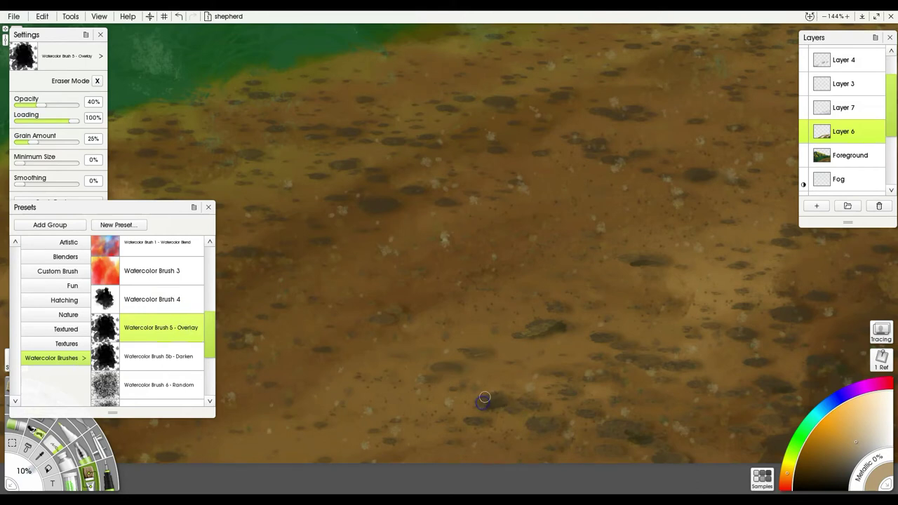
{"action": "left_click", "coordinate": [870, 441]}
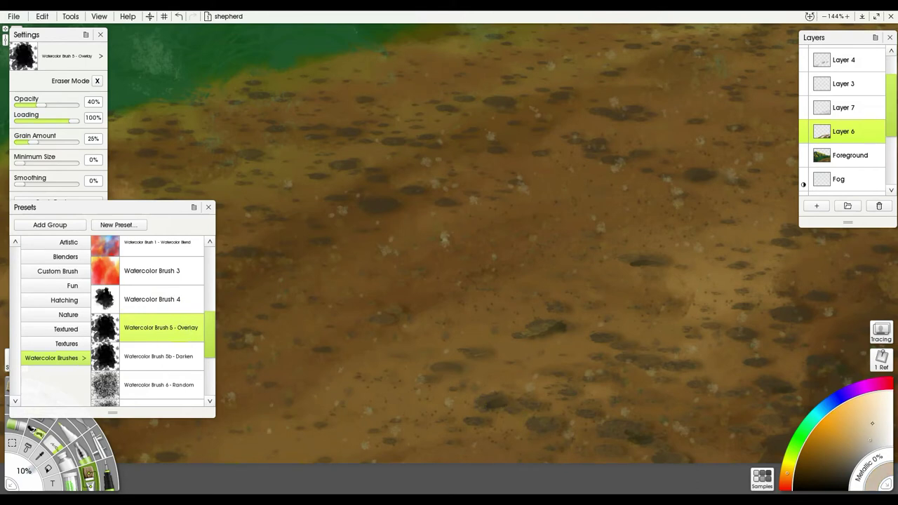
{"action": "left_click_drag", "start_coordinate": [643, 263], "coordinate": [638, 257]}
{"action": "left_click", "coordinate": [807, 109]}
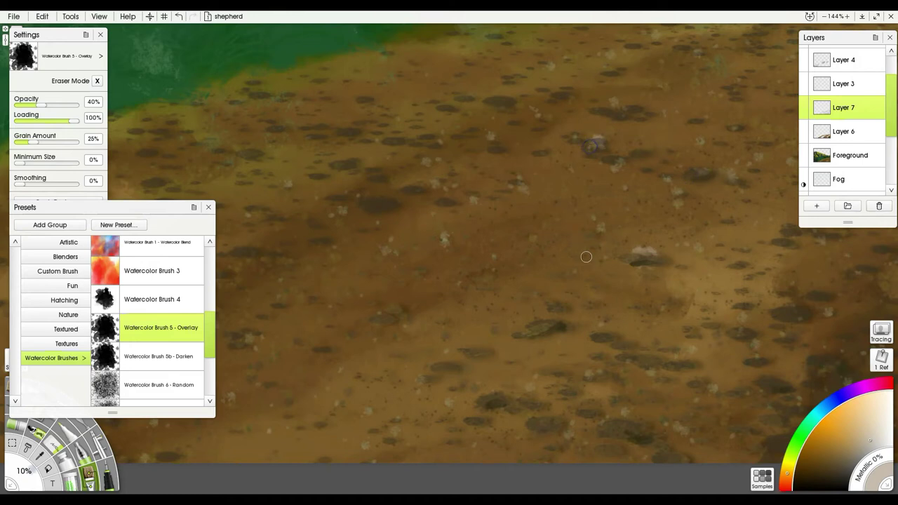
{"action": "left_click_drag", "start_coordinate": [558, 332], "coordinate": [538, 330]}
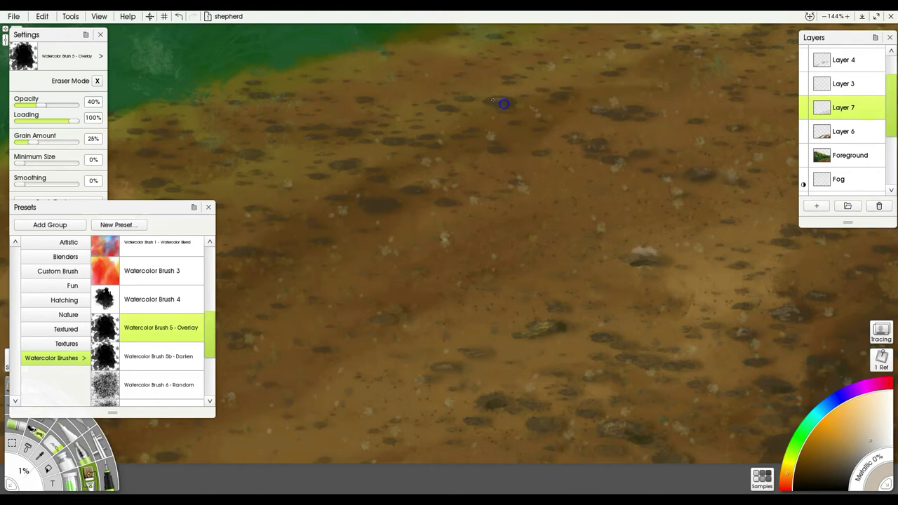
Paint pale highlights across the path's larger pebbles on Layer 7 with the mountain-brush custom preset at 5% size.
{"action": "left_click_drag", "start_coordinate": [206, 327], "coordinate": [208, 250]}
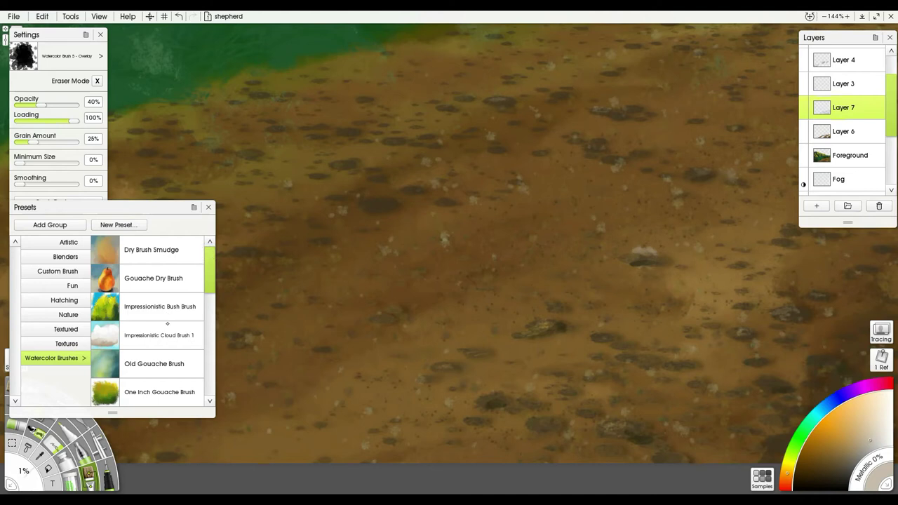
{"action": "left_click", "coordinate": [57, 271]}
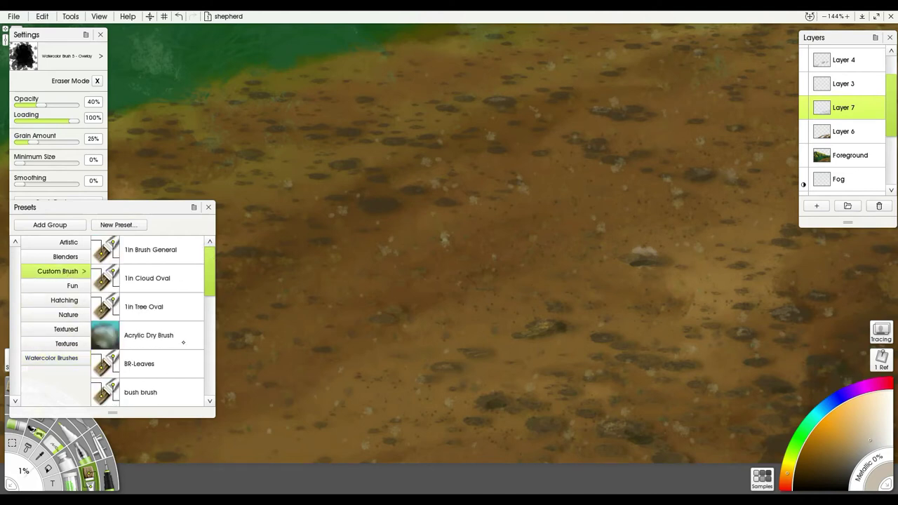
{"action": "left_click_drag", "start_coordinate": [208, 280], "coordinate": [209, 319]}
{"action": "left_click", "coordinate": [204, 317]}
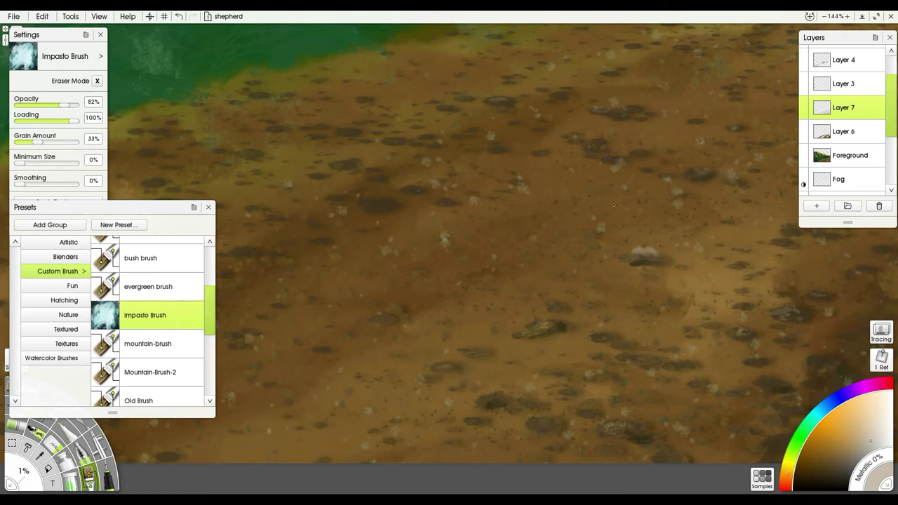
{"action": "mouse_move", "coordinate": [618, 180]}
{"action": "left_mouse_down", "text": "shift"}
{"action": "mouse_move", "coordinate": [654, 181]}
{"action": "mouse_move", "coordinate": [641, 183]}
{"action": "left_mouse_up", "text": "shift"}
{"action": "left_click", "coordinate": [162, 344]}
{"action": "left_click_drag", "start_coordinate": [362, 206], "coordinate": [396, 204]}
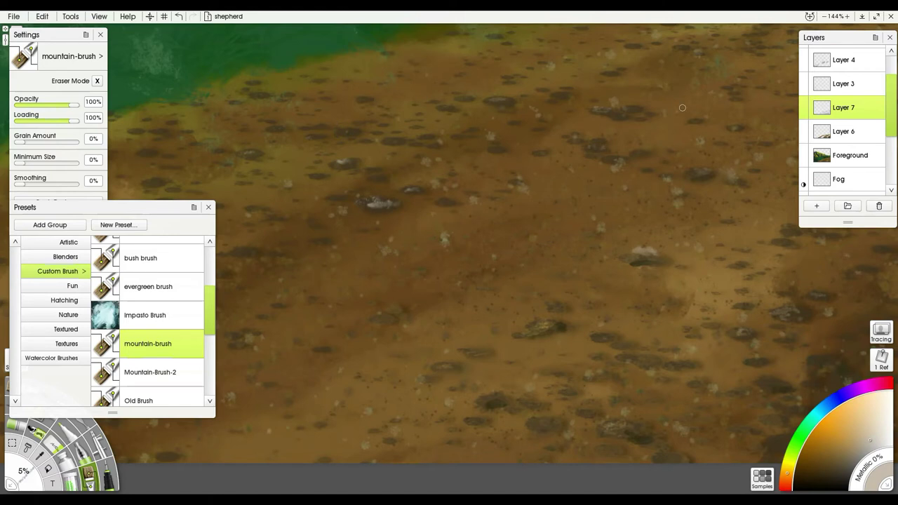
{"action": "left_click_drag", "start_coordinate": [714, 183], "coordinate": [491, 177]}
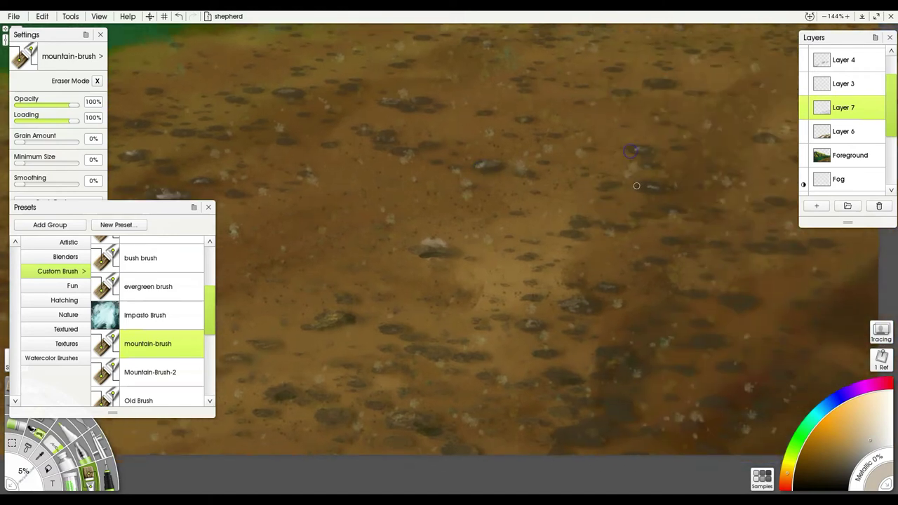
{"action": "left_click_drag", "start_coordinate": [564, 437], "coordinate": [594, 439]}
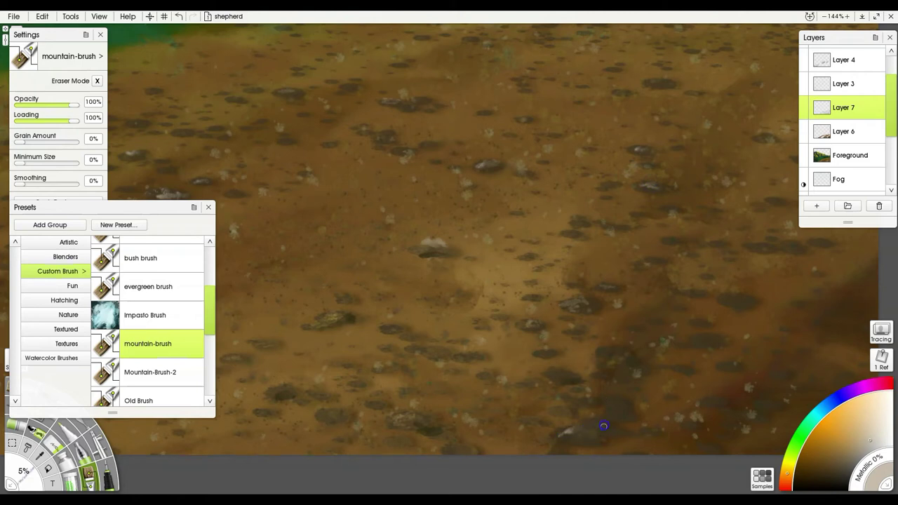
Cover the overly bright highlight on the mid-path pebble on Layer 6 with a brown sampled from the nearby dirt.
{"action": "left_click", "coordinate": [843, 137]}
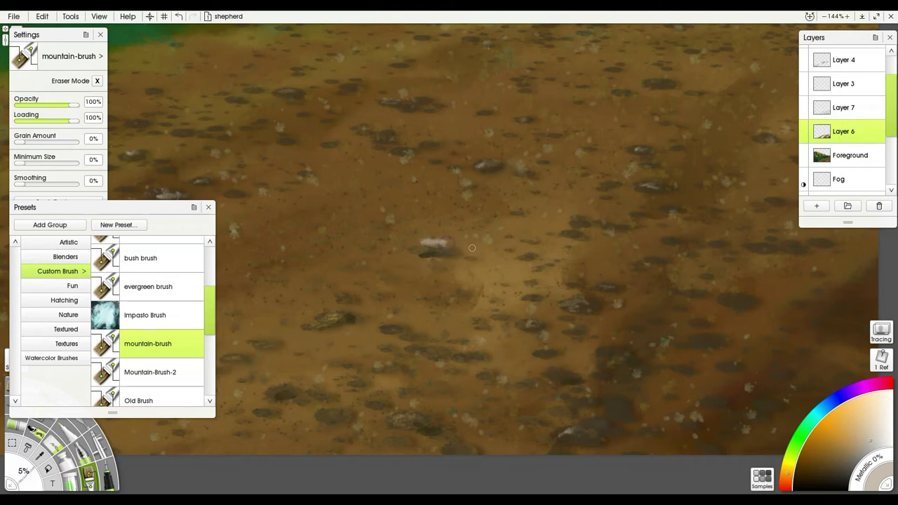
{"action": "left_click", "coordinate": [481, 252], "text": "alt"}
{"action": "mouse_move", "coordinate": [441, 237]}
{"action": "left_mouse_down"}
{"action": "mouse_move", "coordinate": [415, 242]}
{"action": "mouse_move", "coordinate": [451, 239]}
{"action": "mouse_move", "coordinate": [402, 241]}
{"action": "mouse_move", "coordinate": [462, 234]}
{"action": "mouse_move", "coordinate": [469, 243]}
{"action": "mouse_move", "coordinate": [434, 234]}
{"action": "left_mouse_up"}
{"action": "left_click", "coordinate": [473, 248], "text": "alt"}
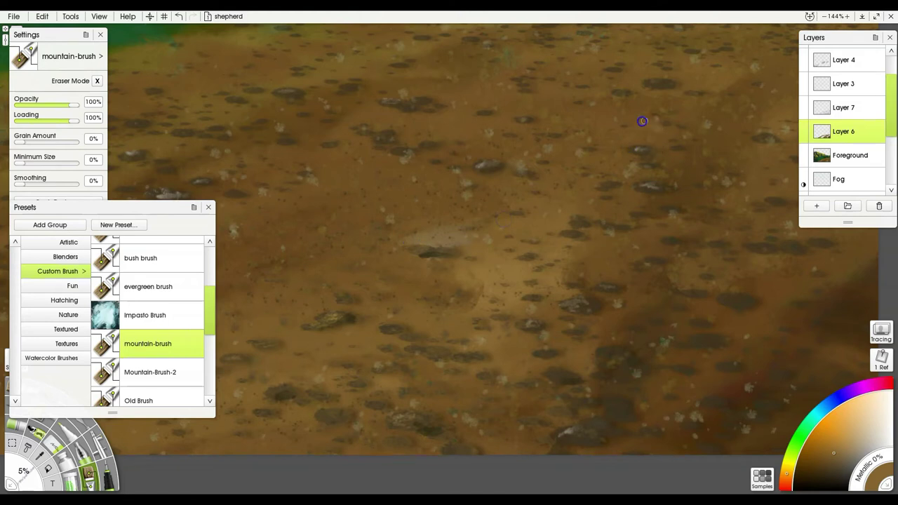
Toggle Layer 3's visibility to compare it, and merge Layer 7 down into Layer 6.
{"action": "left_click", "coordinate": [854, 110]}
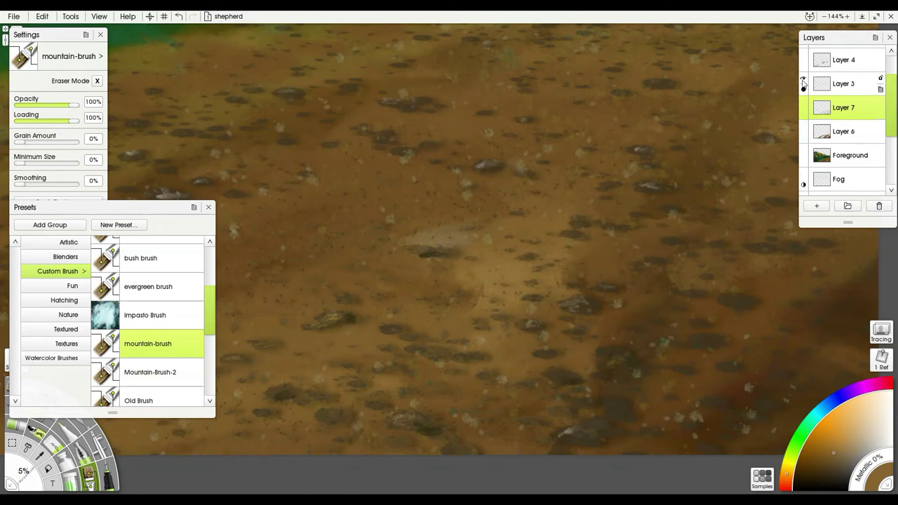
{"action": "scroll", "coordinate": [450, 253], "scroll_direction": "down", "scroll_amount": 5}
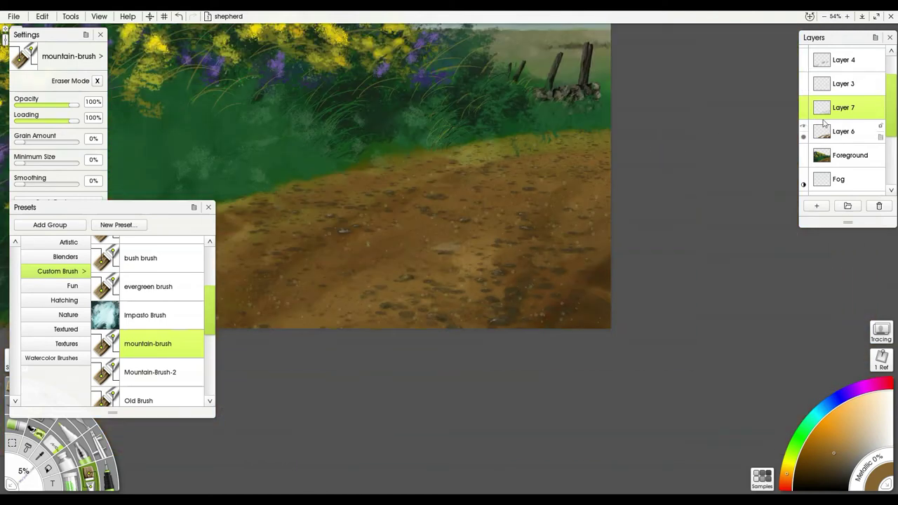
{"action": "left_click", "coordinate": [803, 80]}
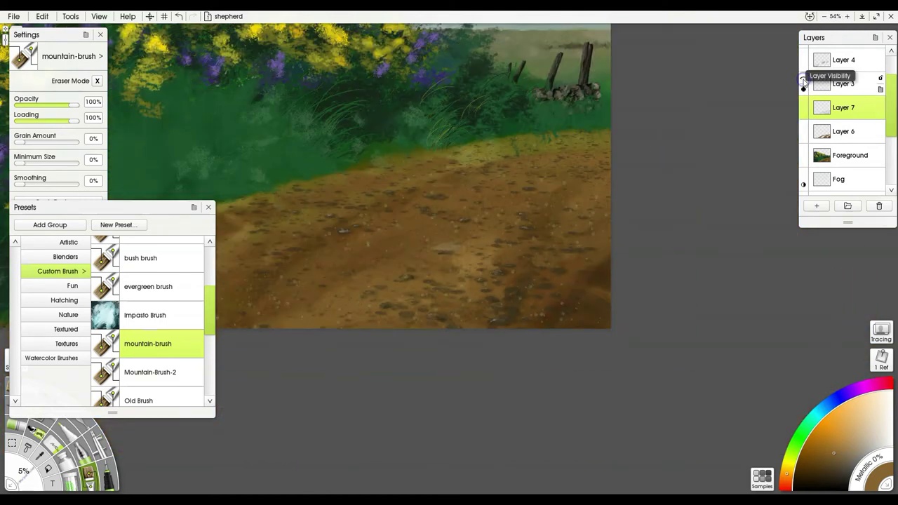
{"action": "left_click", "coordinate": [803, 80]}
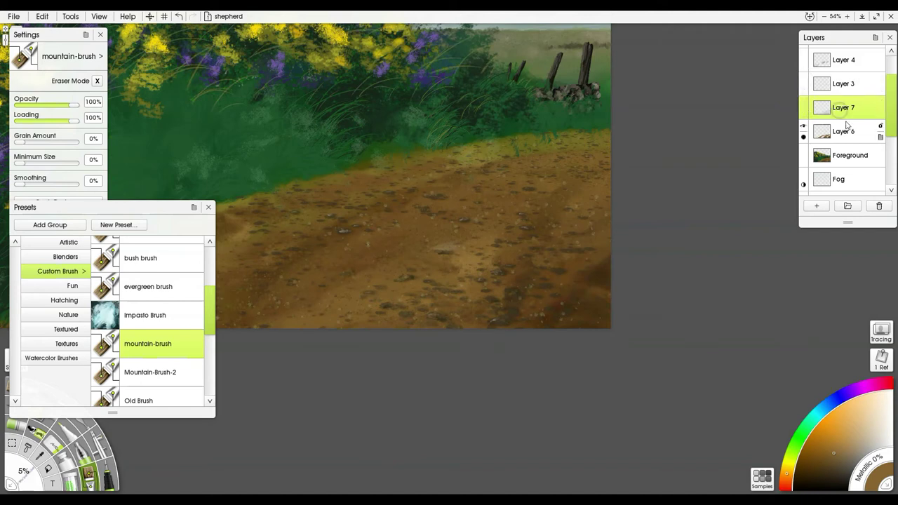
{"action": "right_click", "coordinate": [841, 111]}
{"action": "left_click", "coordinate": [826, 267]}
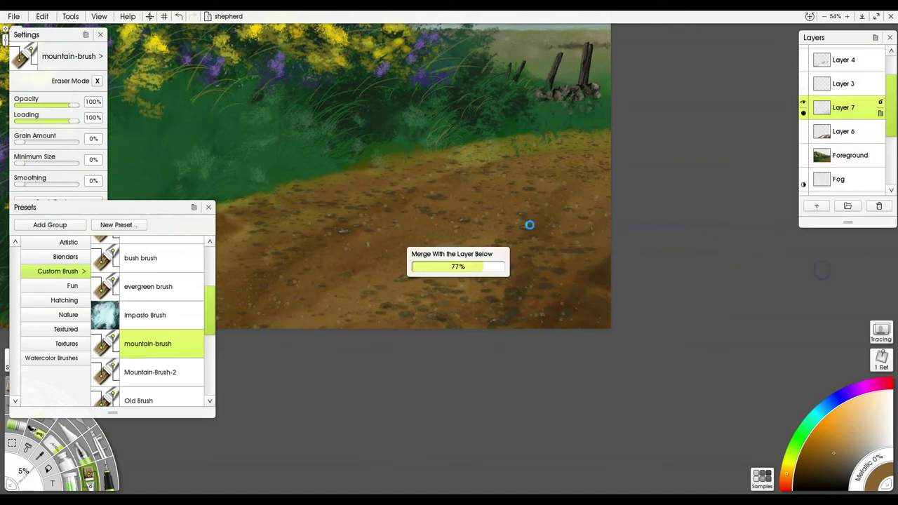
Show the Sketch layer as a guide and add a new layer directly above Layer 6.
{"action": "mouse_move", "coordinate": [390, 292]}
{"action": "left_mouse_down"}
{"action": "mouse_move", "coordinate": [606, 299]}
{"action": "mouse_move", "coordinate": [557, 324]}
{"action": "mouse_move", "coordinate": [565, 314]}
{"action": "left_mouse_up"}
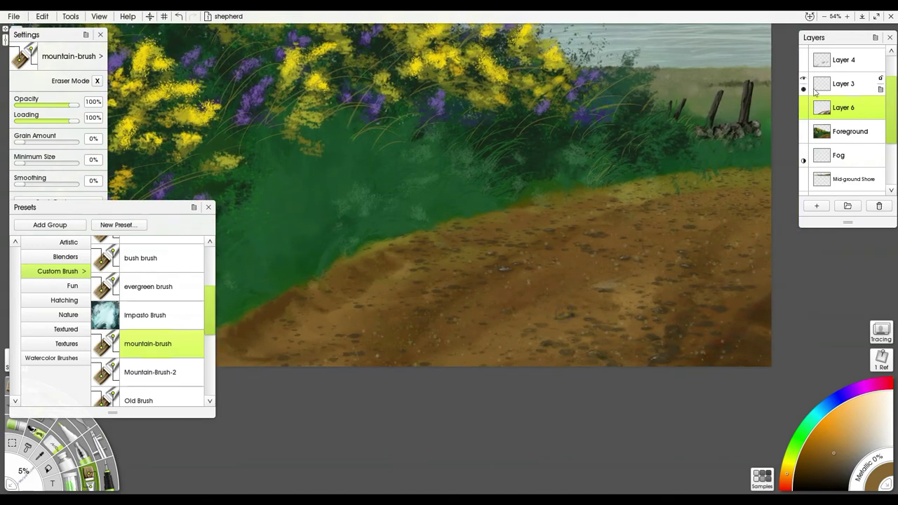
{"action": "scroll", "coordinate": [816, 94], "scroll_direction": "up", "scroll_amount": 2}
{"action": "left_click", "coordinate": [805, 53]}
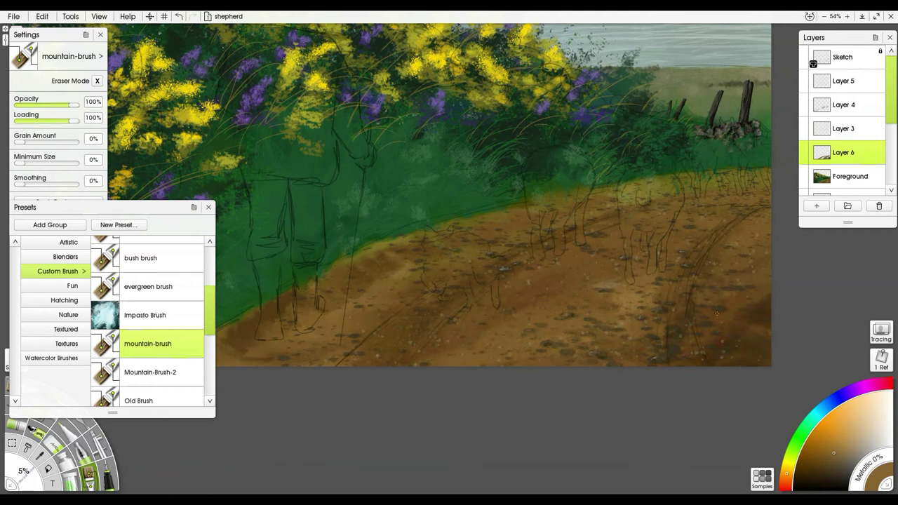
{"action": "scroll", "coordinate": [391, 373], "scroll_direction": "up", "scroll_amount": 5}
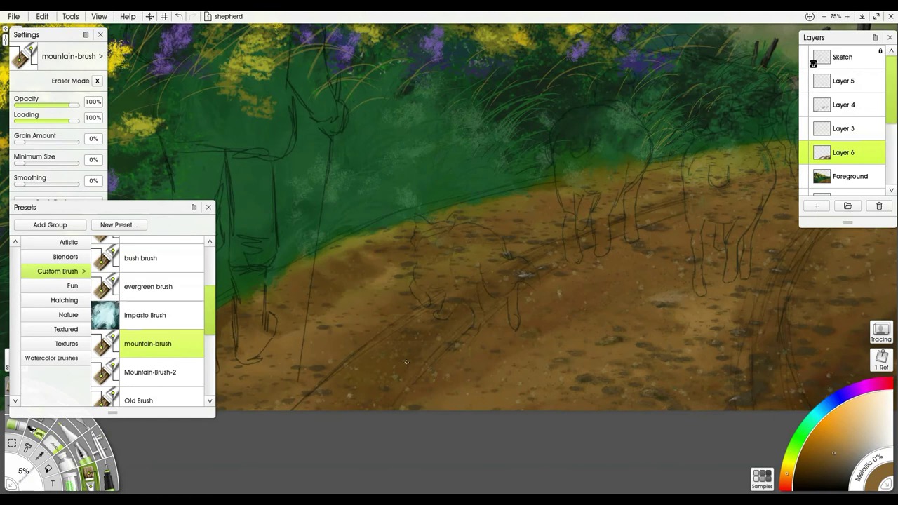
{"action": "left_click_drag", "start_coordinate": [585, 248], "coordinate": [610, 213]}
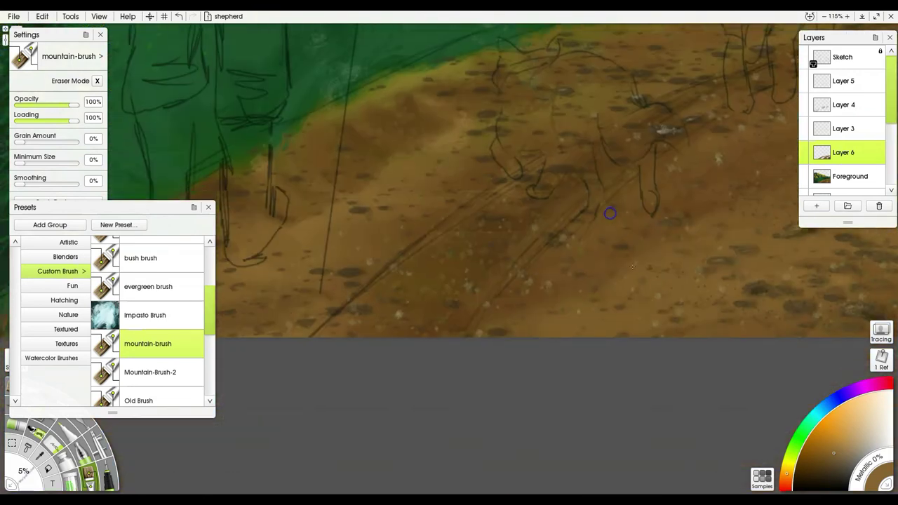
{"action": "left_click", "coordinate": [820, 207]}
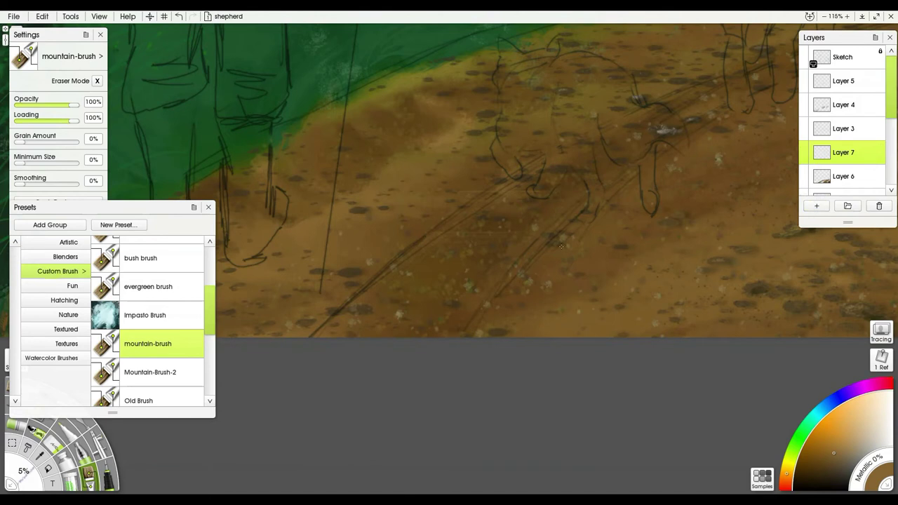
Paint the left wheel rut along its sketch lines on Layer 7 with mountain-brush at 28% size in a sampled dark brown.
{"action": "left_click", "coordinate": [494, 246], "text": "alt"}
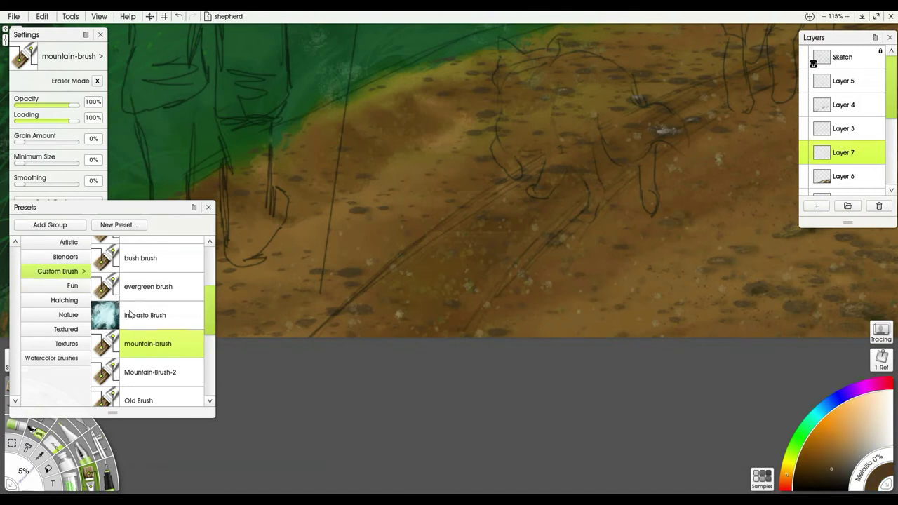
{"action": "mouse_move", "coordinate": [349, 322]}
{"action": "left_mouse_down", "text": "shift"}
{"action": "mouse_move", "coordinate": [434, 288]}
{"action": "mouse_move", "coordinate": [412, 288]}
{"action": "mouse_move", "coordinate": [392, 273]}
{"action": "mouse_move", "coordinate": [471, 255]}
{"action": "mouse_move", "coordinate": [409, 261]}
{"action": "mouse_move", "coordinate": [486, 251]}
{"action": "mouse_move", "coordinate": [442, 239]}
{"action": "mouse_move", "coordinate": [477, 242]}
{"action": "mouse_move", "coordinate": [472, 236]}
{"action": "mouse_move", "coordinate": [491, 208]}
{"action": "mouse_move", "coordinate": [592, 174]}
{"action": "mouse_move", "coordinate": [511, 215]}
{"action": "mouse_move", "coordinate": [587, 209]}
{"action": "mouse_move", "coordinate": [483, 255]}
{"action": "mouse_move", "coordinate": [539, 256]}
{"action": "mouse_move", "coordinate": [445, 294]}
{"action": "mouse_move", "coordinate": [488, 295]}
{"action": "mouse_move", "coordinate": [414, 333]}
{"action": "mouse_move", "coordinate": [521, 233]}
{"action": "mouse_move", "coordinate": [445, 283]}
{"action": "mouse_move", "coordinate": [633, 141]}
{"action": "mouse_move", "coordinate": [565, 189]}
{"action": "mouse_move", "coordinate": [734, 100]}
{"action": "mouse_move", "coordinate": [664, 123]}
{"action": "mouse_move", "coordinate": [757, 79]}
{"action": "mouse_move", "coordinate": [586, 185]}
{"action": "mouse_move", "coordinate": [726, 94]}
{"action": "mouse_move", "coordinate": [489, 225]}
{"action": "mouse_move", "coordinate": [559, 191]}
{"action": "left_mouse_up", "text": "shift"}
{"action": "left_click_drag", "start_coordinate": [679, 169], "coordinate": [360, 321]}
{"action": "mouse_move", "coordinate": [369, 268]}
{"action": "left_mouse_down"}
{"action": "mouse_move", "coordinate": [611, 181]}
{"action": "mouse_move", "coordinate": [475, 222]}
{"action": "mouse_move", "coordinate": [737, 144]}
{"action": "left_mouse_up"}
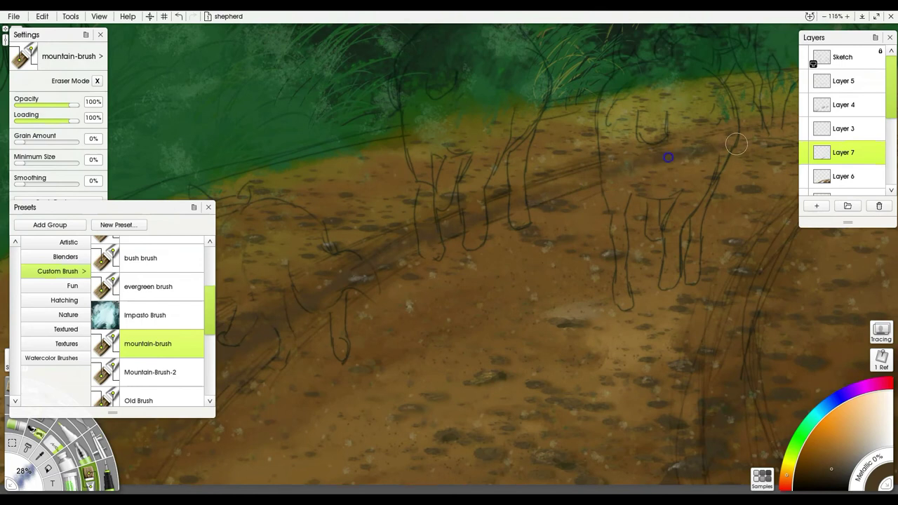
Extend the left rut into the distance and paint the curved right rut down to the foreground edge of the path.
{"action": "left_click_drag", "start_coordinate": [590, 189], "coordinate": [417, 259]}
{"action": "left_click_drag", "start_coordinate": [504, 221], "coordinate": [694, 186]}
{"action": "mouse_move", "coordinate": [737, 211]}
{"action": "left_mouse_down"}
{"action": "mouse_move", "coordinate": [571, 354]}
{"action": "mouse_move", "coordinate": [573, 439]}
{"action": "left_mouse_up"}
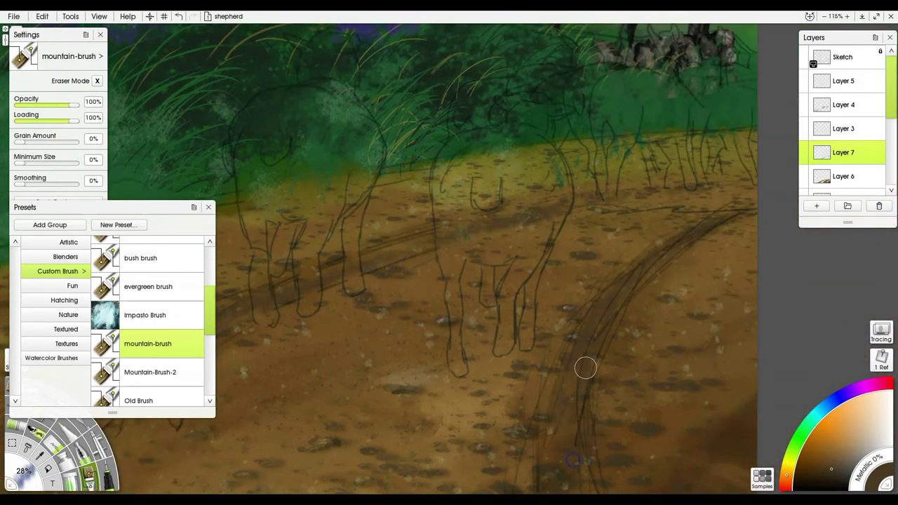
{"action": "scroll", "coordinate": [586, 368], "scroll_direction": "down", "scroll_amount": 5}
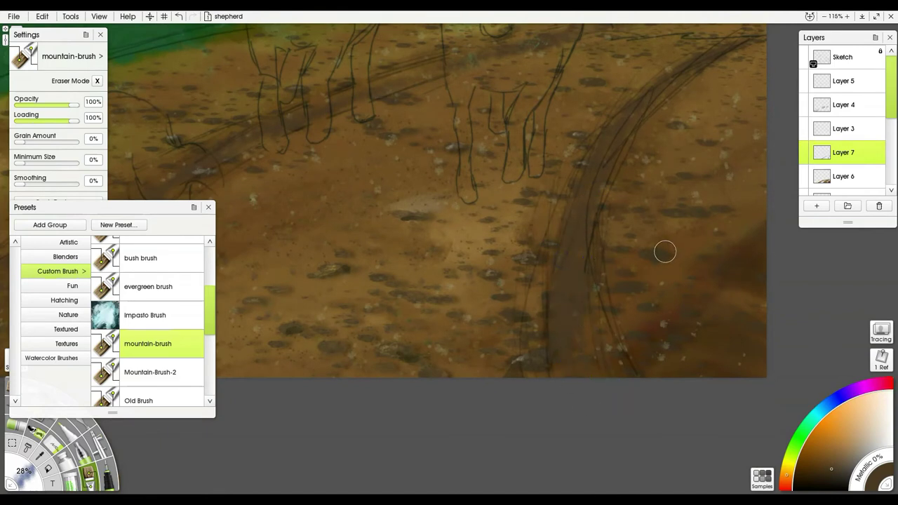
Sample lighter browns from the path and paint lit edges along both sides of the right rut on Layer 7.
{"action": "left_click", "coordinate": [477, 252], "text": "alt"}
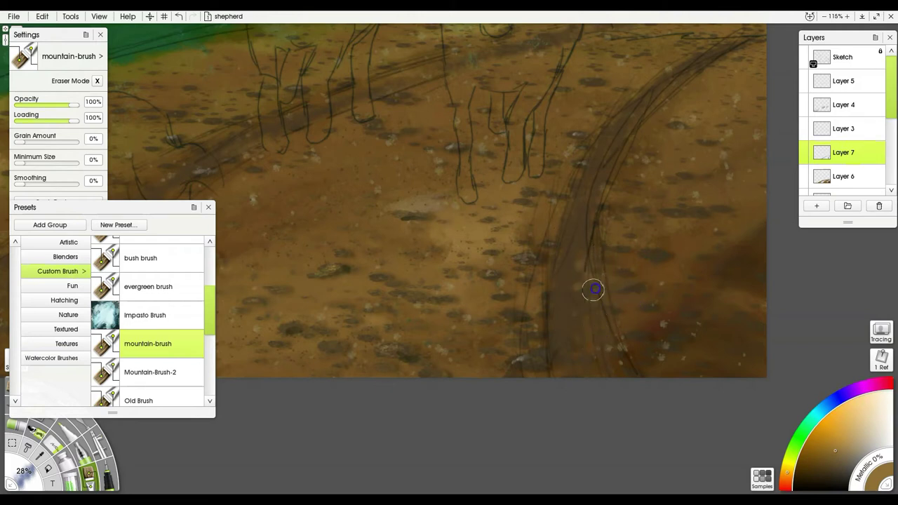
{"action": "mouse_move", "coordinate": [608, 208]}
{"action": "left_mouse_down"}
{"action": "mouse_move", "coordinate": [596, 196]}
{"action": "mouse_move", "coordinate": [624, 176]}
{"action": "mouse_move", "coordinate": [627, 150]}
{"action": "mouse_move", "coordinate": [650, 149]}
{"action": "left_mouse_up"}
{"action": "key", "text": "alt"}
{"action": "left_click", "coordinate": [677, 163], "text": "alt"}
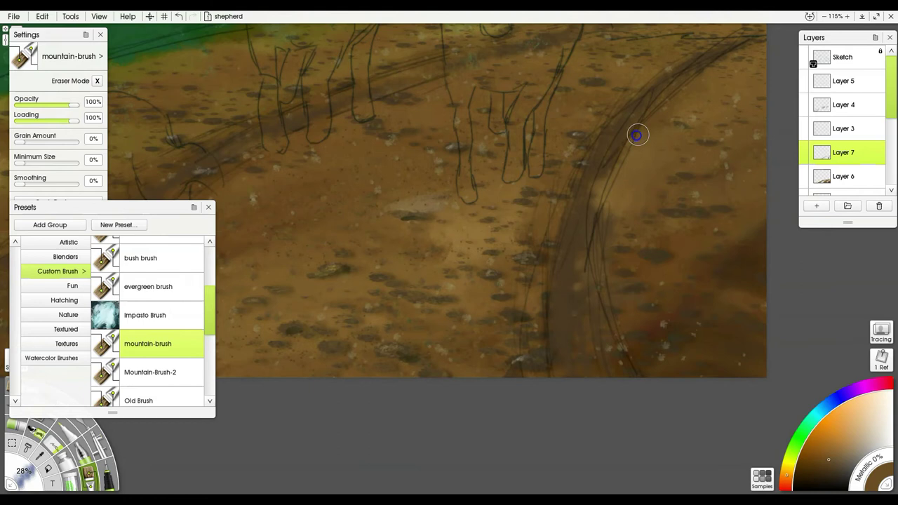
{"action": "left_click", "coordinate": [696, 106], "text": "alt"}
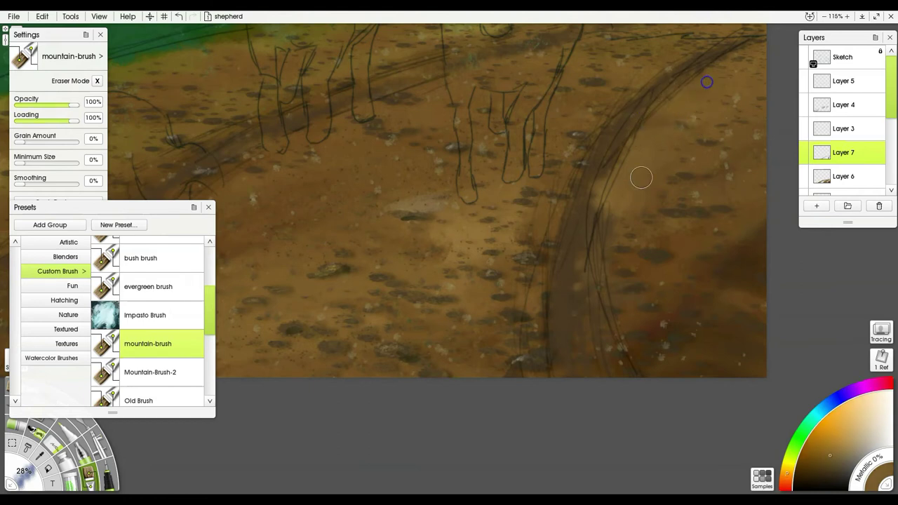
{"action": "left_click_drag", "start_coordinate": [530, 327], "coordinate": [548, 321]}
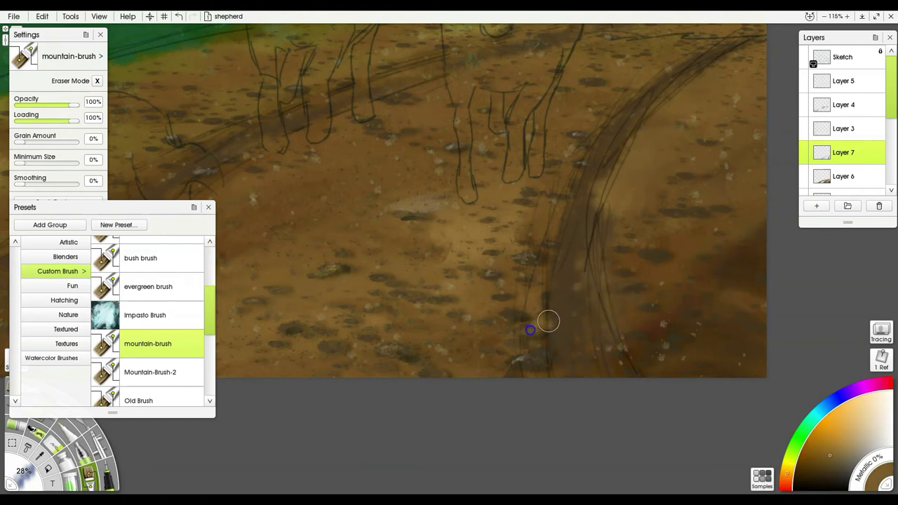
Erase the excess light paint covering the pebbles beside the right rut with Instant Erase at 50% size.
{"action": "key", "text": "e"}
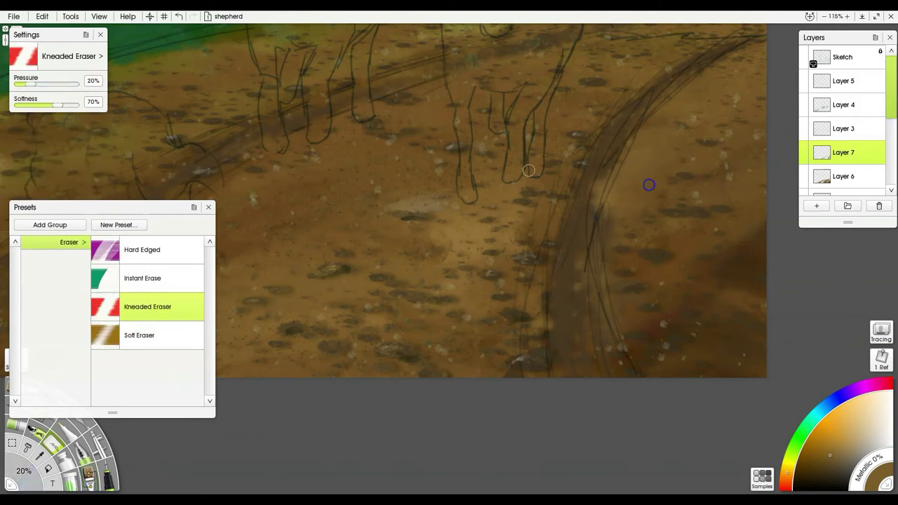
{"action": "left_click", "coordinate": [151, 278]}
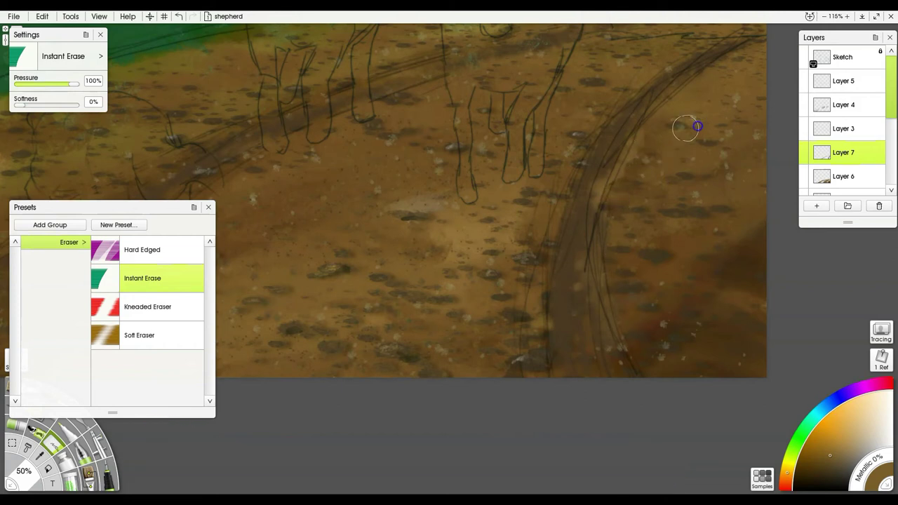
Break up the edges of both wheel ruts on Layer 7 with Impressionistic Cloud Brush 1 at 28% size.
{"action": "key", "text": "b"}
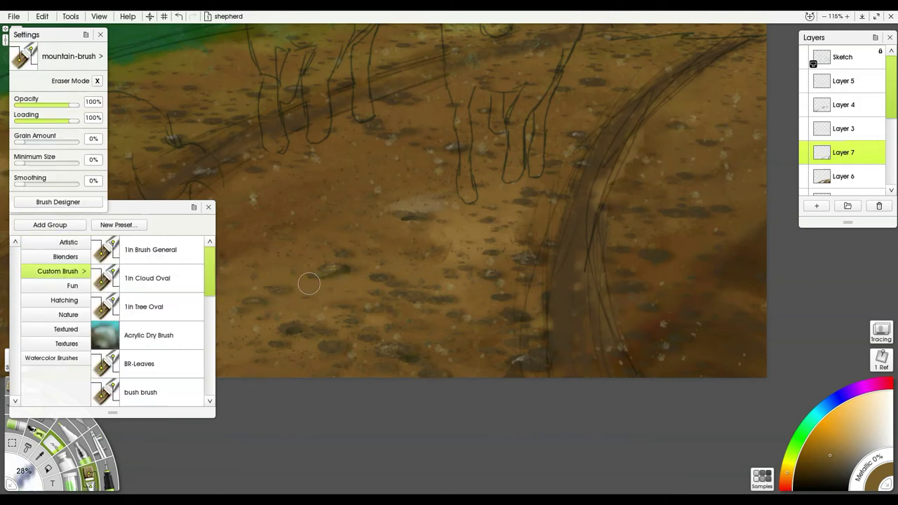
{"action": "left_click", "coordinate": [70, 358]}
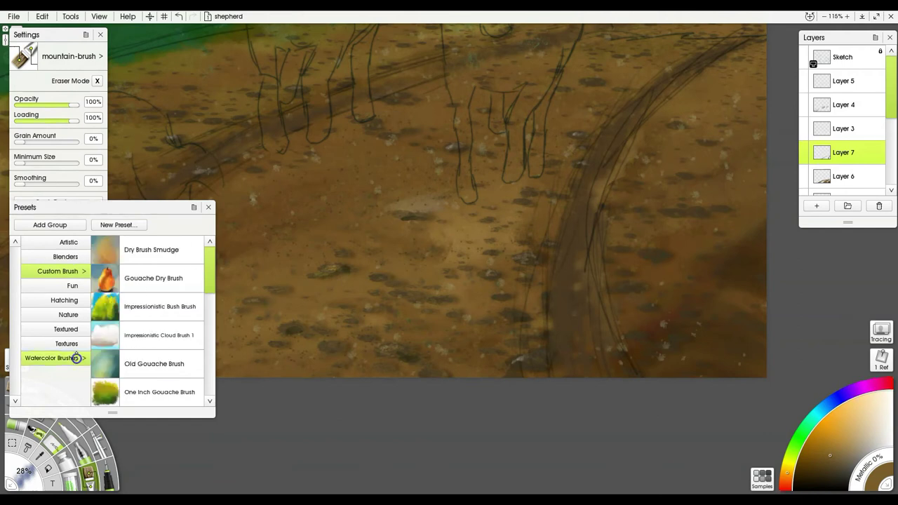
{"action": "left_click", "coordinate": [159, 335]}
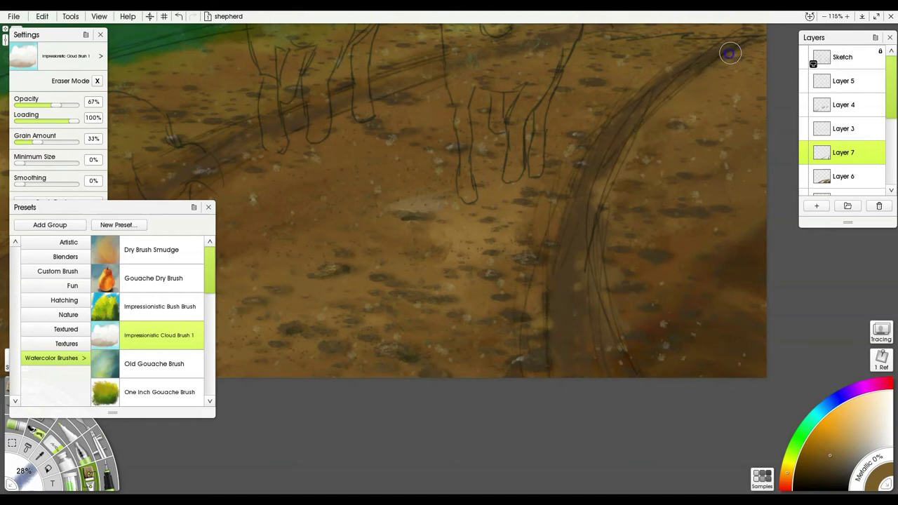
{"action": "left_click_drag", "start_coordinate": [516, 149], "coordinate": [854, 106]}
{"action": "left_click_drag", "start_coordinate": [445, 208], "coordinate": [708, 142]}
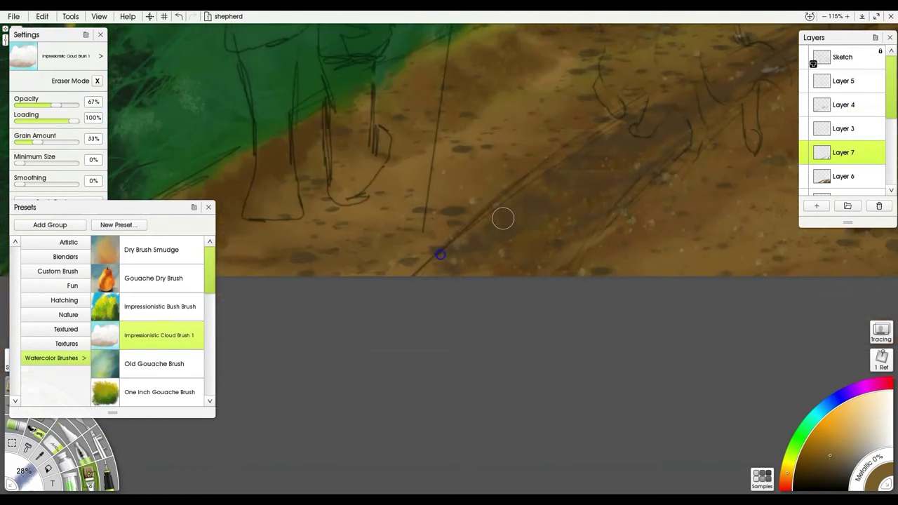
Hide the Sketch layer and review the painted wheel ruts against the whole path.
{"action": "left_click", "coordinate": [805, 51]}
{"action": "left_click", "coordinate": [804, 51]}
{"action": "left_click", "coordinate": [804, 51]}
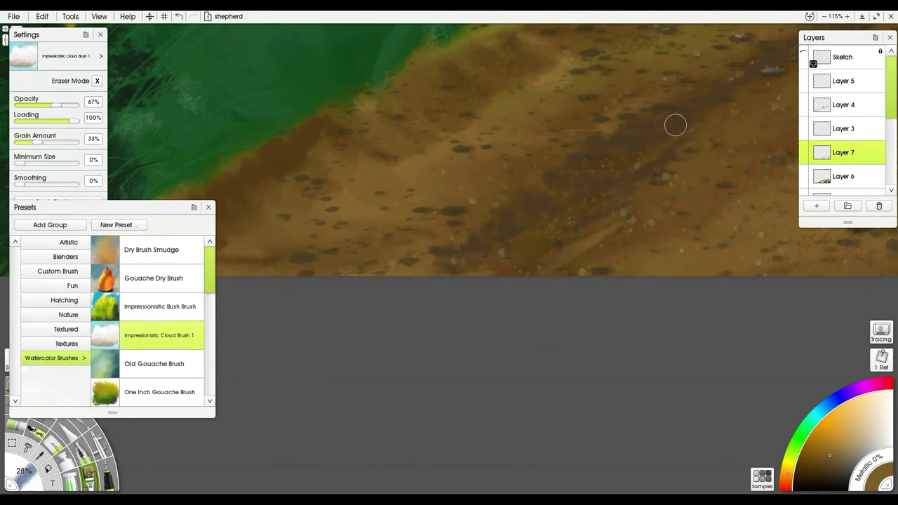
{"action": "scroll", "coordinate": [613, 153], "scroll_direction": "down", "scroll_amount": 2}
{"action": "scroll", "coordinate": [636, 148], "scroll_direction": "down", "scroll_amount": 3}
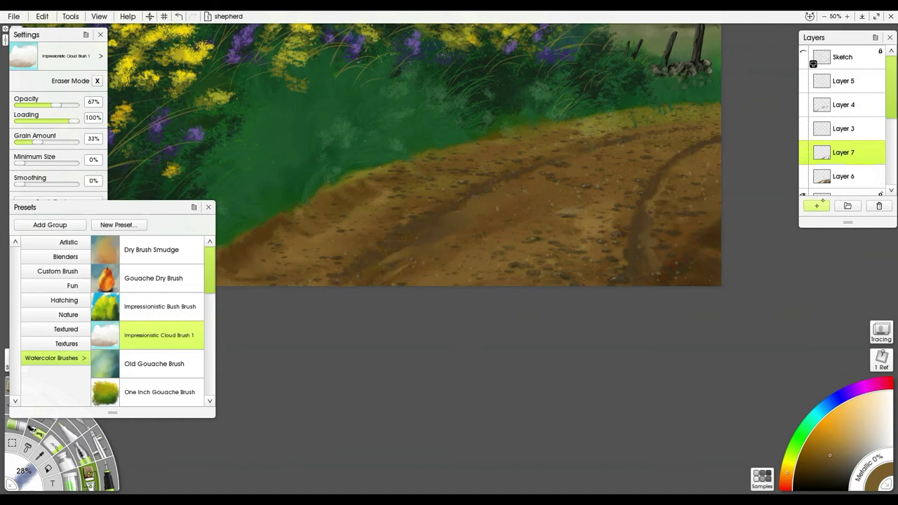
Change Layer 7 to a darkening blend mode and set the layer's opacity to 65%.
{"action": "right_click", "coordinate": [877, 156]}
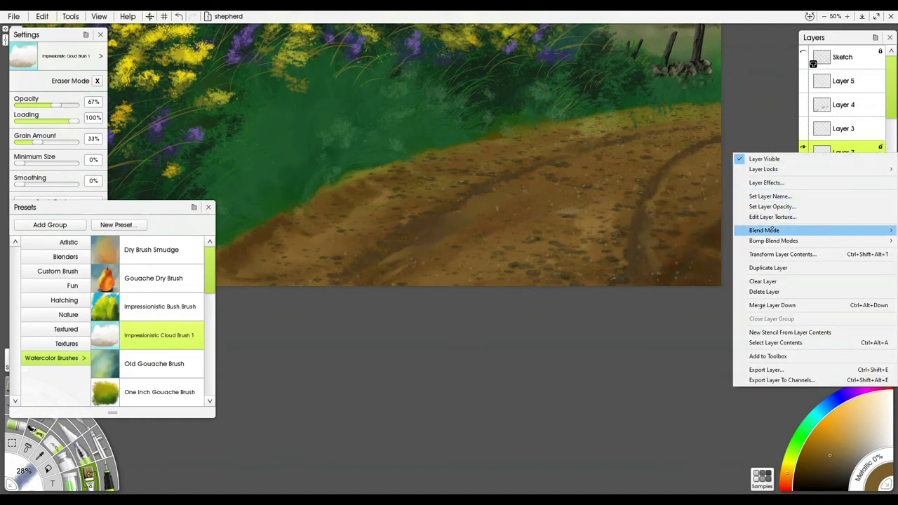
{"action": "mouse_move", "coordinate": [772, 231]}
{"action": "left_click", "coordinate": [697, 301]}
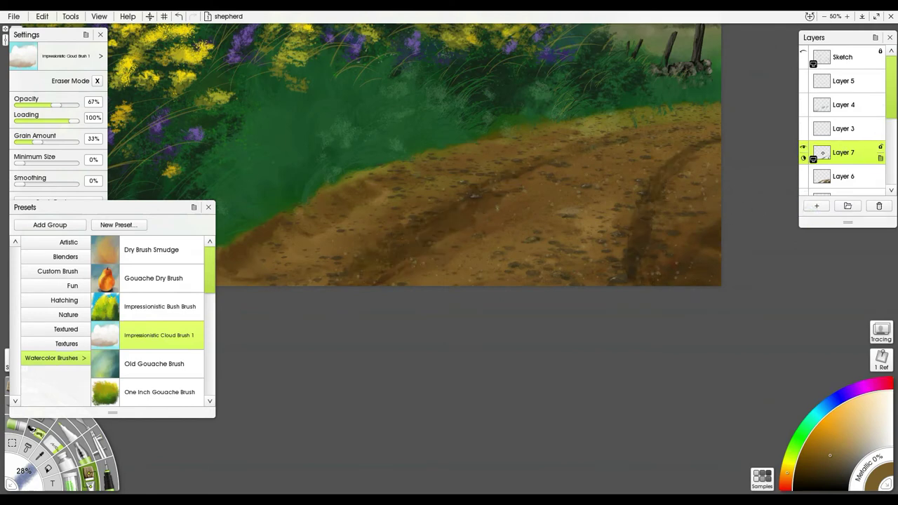
{"action": "left_click", "coordinate": [805, 157]}
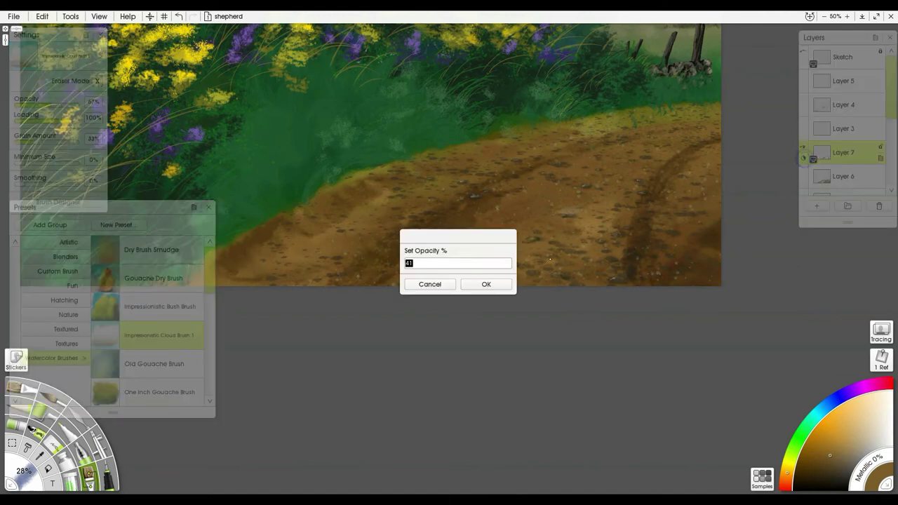
{"action": "type", "text": "65"}
{"action": "key", "text": "Return"}
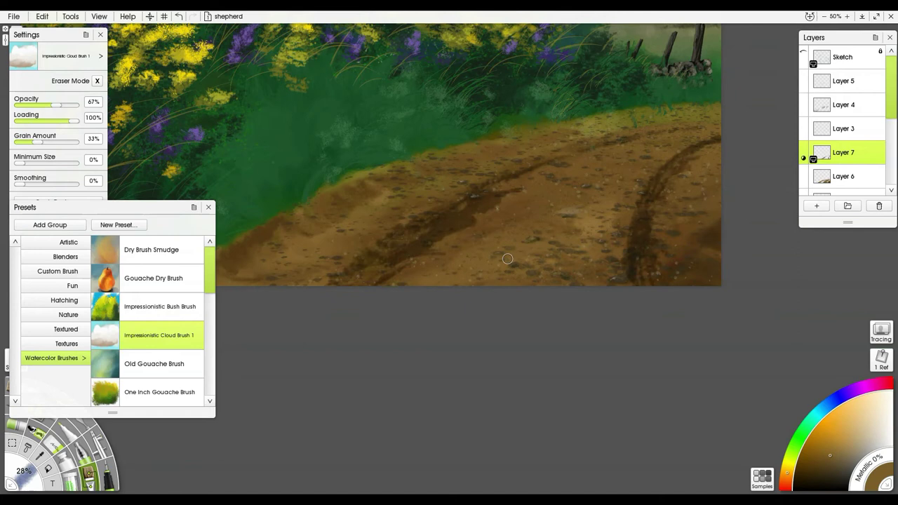
Soften the wheel ruts' edges on Layer 7 with the Hard Wet Blender knife at 30% size.
{"action": "key", "text": "k"}
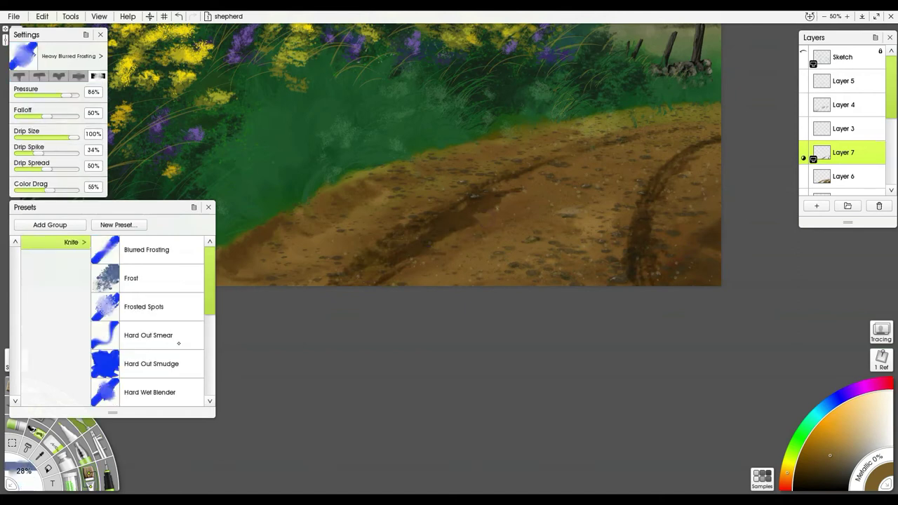
{"action": "scroll", "coordinate": [162, 323], "scroll_direction": "down", "scroll_amount": 2}
{"action": "left_click", "coordinate": [176, 315]}
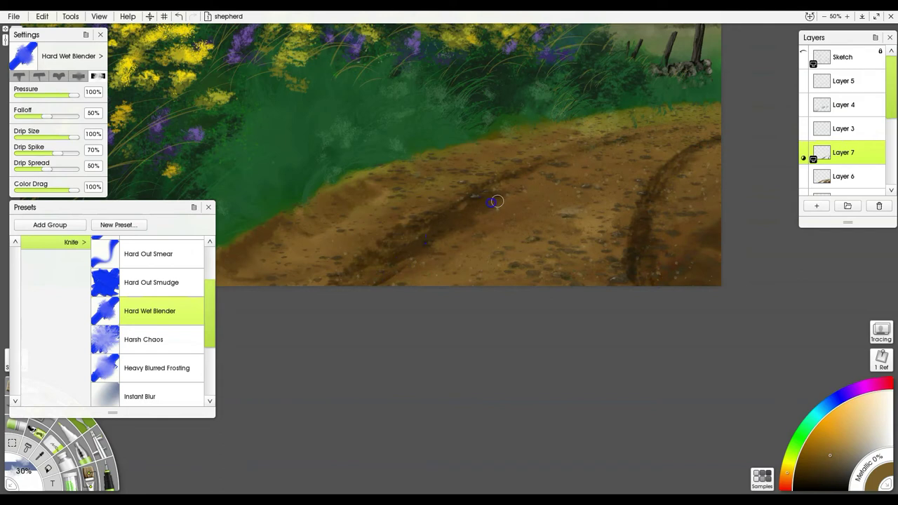
Erase excess dark paint along the right-hand wheel rut on Layer 7 with Instant Erase at 50% size.
{"action": "key", "text": "e"}
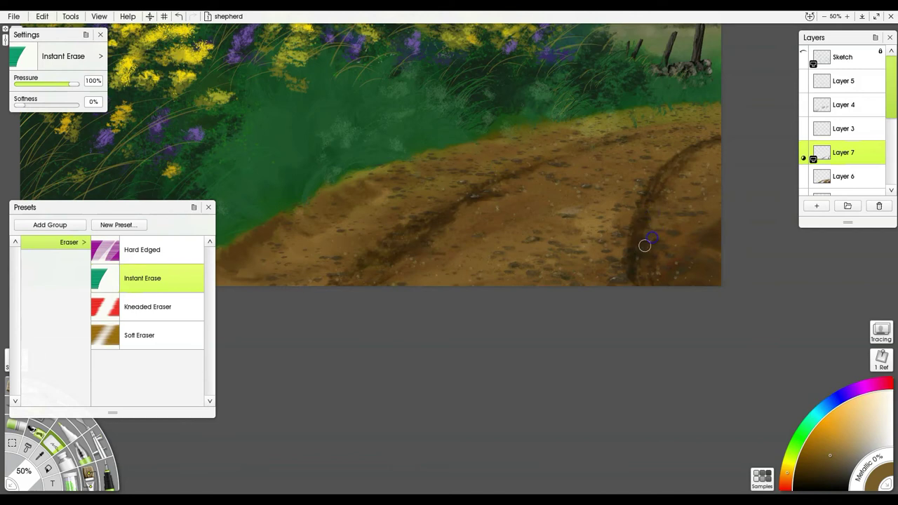
{"action": "mouse_move", "coordinate": [670, 262]}
{"action": "left_mouse_down"}
{"action": "mouse_move", "coordinate": [652, 280]}
{"action": "mouse_move", "coordinate": [645, 264]}
{"action": "mouse_move", "coordinate": [654, 242]}
{"action": "left_mouse_up"}
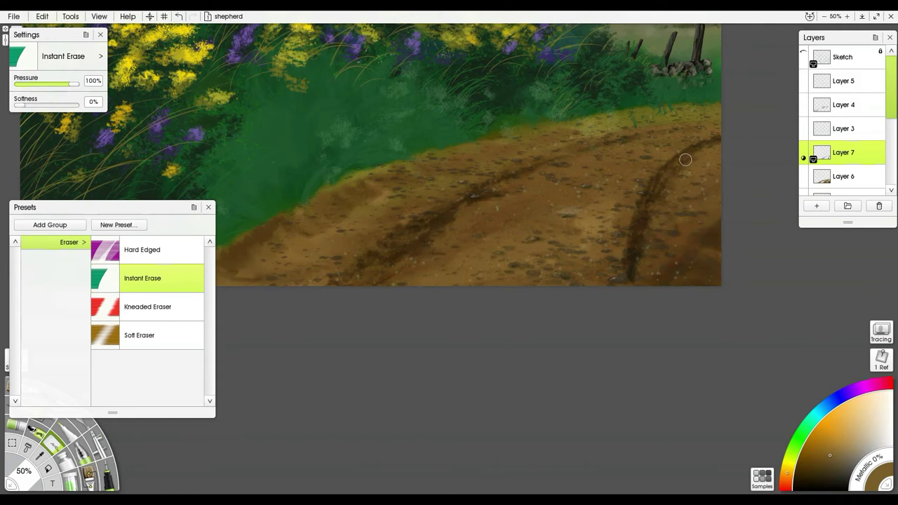
Darken the right-hand wheel rut on Layer 7 from the near edge to its bend with Impressionistic Cloud Brush 1 at 28% size.
{"action": "scroll", "coordinate": [602, 269], "scroll_direction": "up", "scroll_amount": 9}
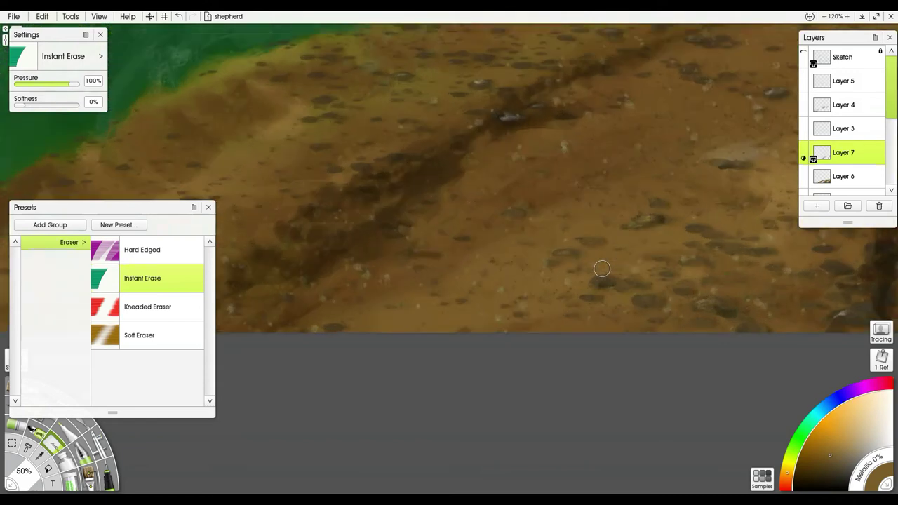
{"action": "left_click", "coordinate": [825, 17]}
{"action": "mouse_move", "coordinate": [572, 202]}
{"action": "left_mouse_down"}
{"action": "mouse_move", "coordinate": [274, 241]}
{"action": "mouse_move", "coordinate": [484, 229]}
{"action": "mouse_move", "coordinate": [428, 229]}
{"action": "left_mouse_up"}
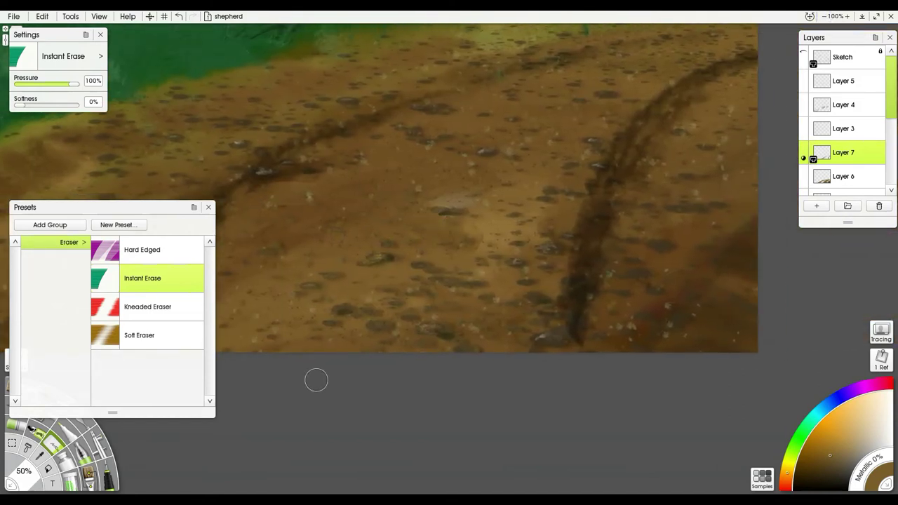
{"action": "left_click", "coordinate": [89, 476]}
{"action": "mouse_move", "coordinate": [562, 342]}
{"action": "left_mouse_down"}
{"action": "mouse_move", "coordinate": [598, 348]}
{"action": "mouse_move", "coordinate": [555, 321]}
{"action": "mouse_move", "coordinate": [593, 299]}
{"action": "left_mouse_up"}
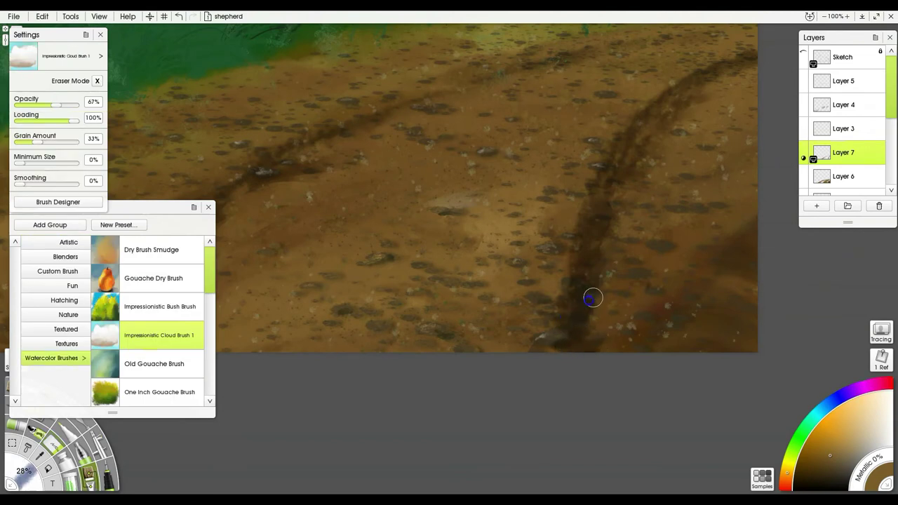
{"action": "mouse_move", "coordinate": [575, 266]}
{"action": "left_mouse_down"}
{"action": "mouse_move", "coordinate": [582, 235]}
{"action": "mouse_move", "coordinate": [562, 224]}
{"action": "mouse_move", "coordinate": [582, 221]}
{"action": "mouse_move", "coordinate": [549, 221]}
{"action": "mouse_move", "coordinate": [583, 213]}
{"action": "mouse_move", "coordinate": [571, 206]}
{"action": "mouse_move", "coordinate": [602, 185]}
{"action": "mouse_move", "coordinate": [588, 175]}
{"action": "mouse_move", "coordinate": [618, 169]}
{"action": "mouse_move", "coordinate": [620, 137]}
{"action": "mouse_move", "coordinate": [641, 133]}
{"action": "mouse_move", "coordinate": [686, 88]}
{"action": "left_mouse_up"}
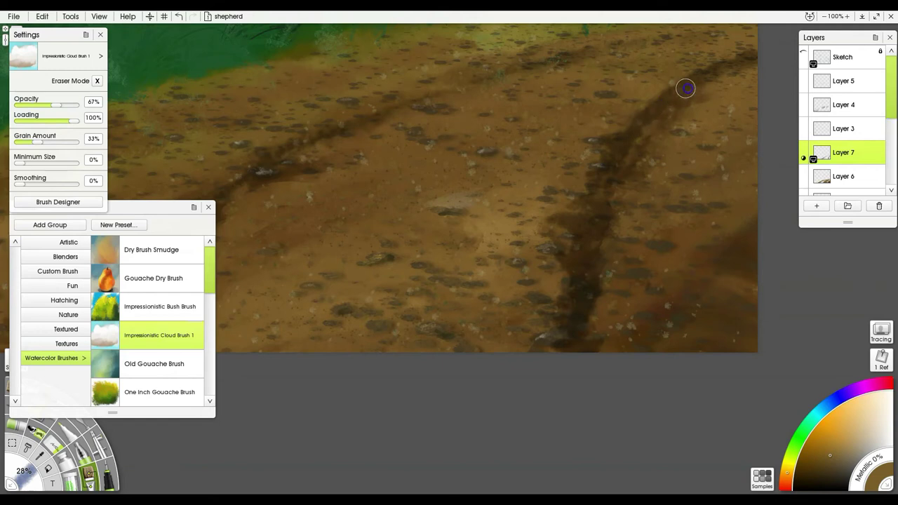
Darken the left-hand rut along its length, reinforce the ruts' far ends, and brush and soften a faint dark streak between them.
{"action": "left_click_drag", "start_coordinate": [517, 205], "coordinate": [789, 177]}
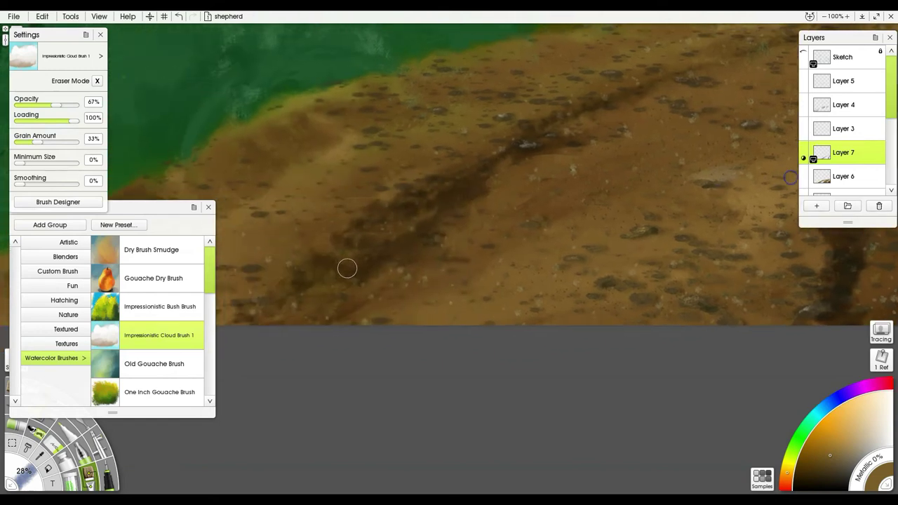
{"action": "mouse_move", "coordinate": [316, 268]}
{"action": "left_mouse_down"}
{"action": "mouse_move", "coordinate": [276, 283]}
{"action": "mouse_move", "coordinate": [247, 313]}
{"action": "mouse_move", "coordinate": [296, 290]}
{"action": "left_mouse_up"}
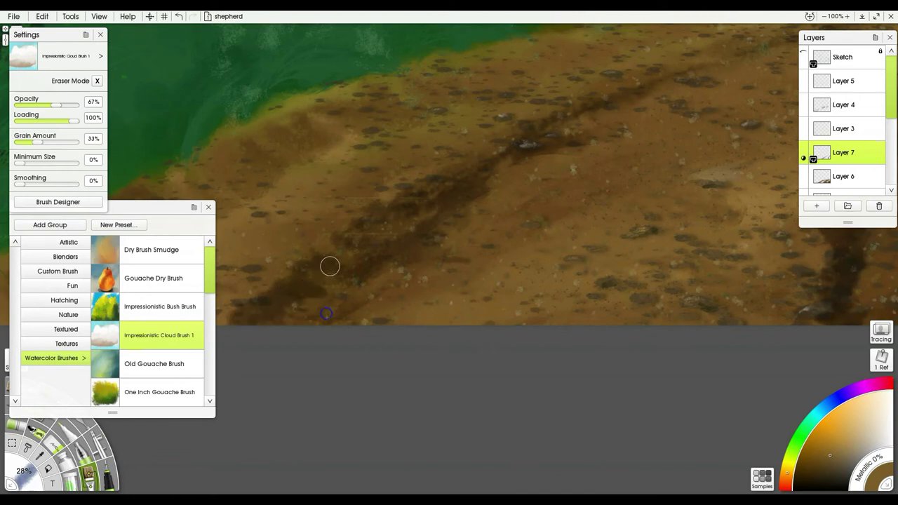
{"action": "mouse_move", "coordinate": [513, 182]}
{"action": "left_mouse_down"}
{"action": "mouse_move", "coordinate": [473, 265]}
{"action": "mouse_move", "coordinate": [525, 212]}
{"action": "mouse_move", "coordinate": [657, 154]}
{"action": "mouse_move", "coordinate": [492, 219]}
{"action": "left_mouse_up"}
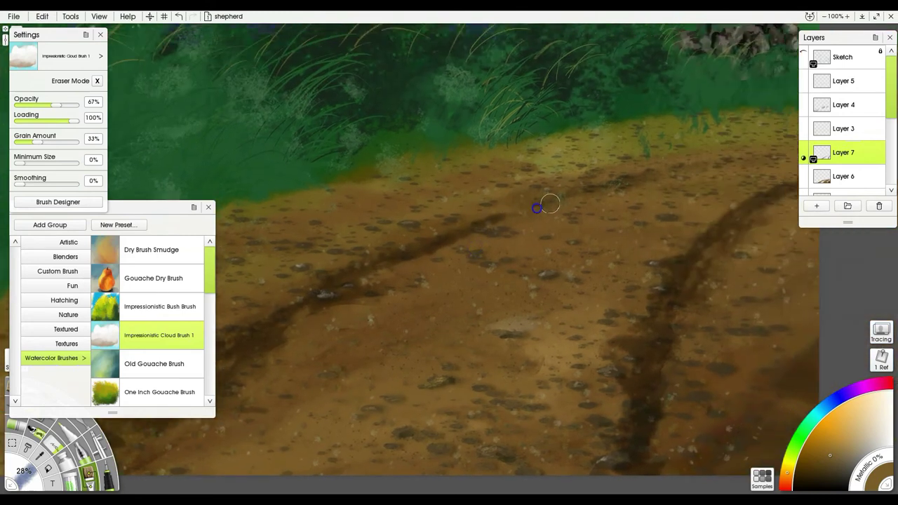
{"action": "left_click_drag", "start_coordinate": [582, 193], "coordinate": [786, 156]}
{"action": "mouse_move", "coordinate": [709, 295]}
{"action": "left_mouse_down"}
{"action": "mouse_move", "coordinate": [784, 216]}
{"action": "mouse_move", "coordinate": [846, 187]}
{"action": "left_mouse_up"}
{"action": "mouse_move", "coordinate": [517, 363]}
{"action": "left_mouse_down"}
{"action": "mouse_move", "coordinate": [562, 365]}
{"action": "mouse_move", "coordinate": [518, 365]}
{"action": "mouse_move", "coordinate": [631, 299]}
{"action": "mouse_move", "coordinate": [587, 285]}
{"action": "mouse_move", "coordinate": [611, 265]}
{"action": "mouse_move", "coordinate": [519, 295]}
{"action": "mouse_move", "coordinate": [642, 271]}
{"action": "mouse_move", "coordinate": [674, 301]}
{"action": "left_mouse_up"}
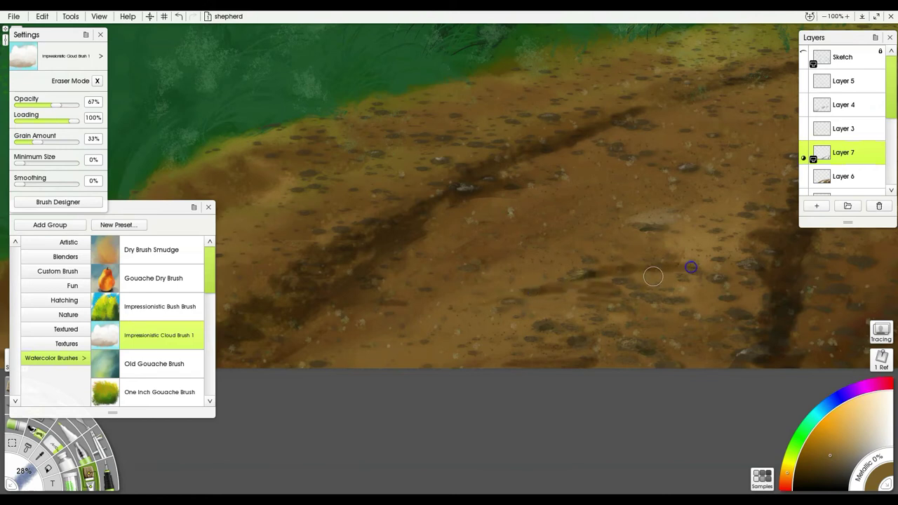
{"action": "key", "text": "k"}
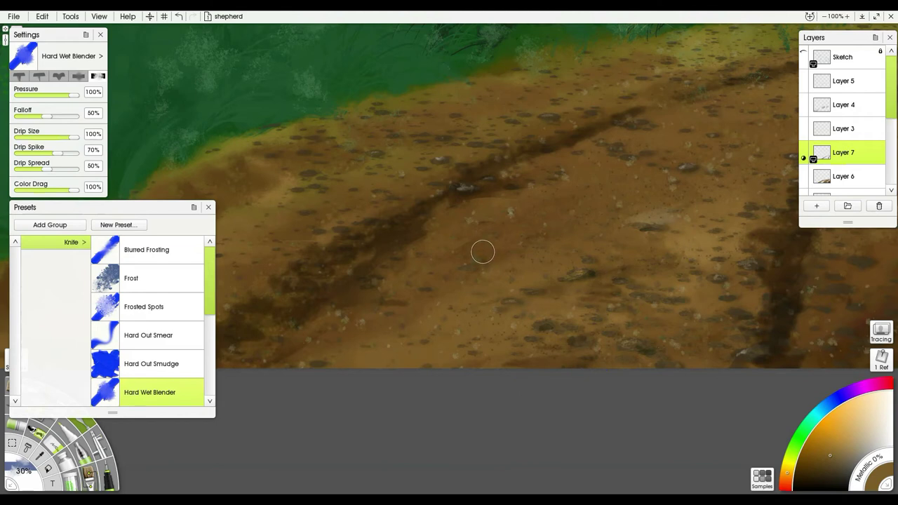
Paint dark shading along the path's near grassy bank on Layer 7 and soften it with the Hard Wet Blender at 155% size.
{"action": "left_click_drag", "start_coordinate": [483, 252], "coordinate": [793, 219]}
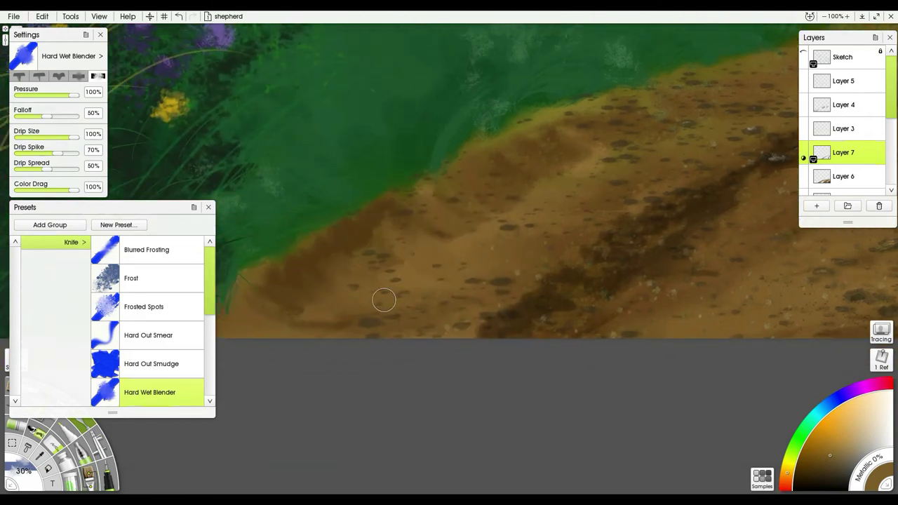
{"action": "key", "text": "w"}
{"action": "mouse_move", "coordinate": [286, 283]}
{"action": "left_mouse_down"}
{"action": "mouse_move", "coordinate": [271, 263]}
{"action": "mouse_move", "coordinate": [385, 222]}
{"action": "mouse_move", "coordinate": [391, 200]}
{"action": "mouse_move", "coordinate": [446, 217]}
{"action": "mouse_move", "coordinate": [483, 169]}
{"action": "mouse_move", "coordinate": [623, 103]}
{"action": "left_mouse_up"}
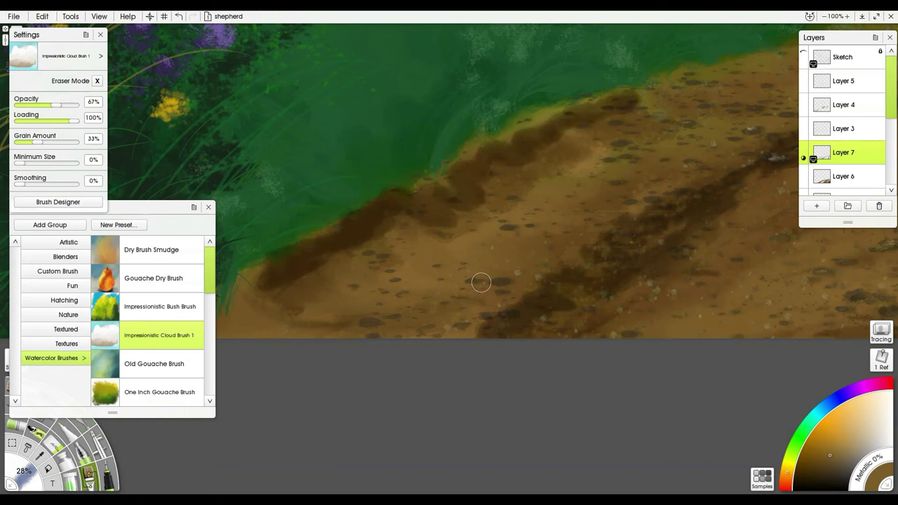
{"action": "key", "text": "k"}
{"action": "mouse_move", "coordinate": [449, 246]}
{"action": "left_mouse_down", "text": "shift"}
{"action": "mouse_move", "coordinate": [445, 257]}
{"action": "mouse_move", "coordinate": [569, 245]}
{"action": "left_mouse_up", "text": "shift"}
{"action": "mouse_move", "coordinate": [458, 214]}
{"action": "left_mouse_down"}
{"action": "mouse_move", "coordinate": [516, 193]}
{"action": "mouse_move", "coordinate": [615, 123]}
{"action": "mouse_move", "coordinate": [611, 143]}
{"action": "left_mouse_up"}
{"action": "mouse_move", "coordinate": [440, 245]}
{"action": "left_mouse_down"}
{"action": "mouse_move", "coordinate": [278, 297]}
{"action": "mouse_move", "coordinate": [347, 243]}
{"action": "left_mouse_up"}
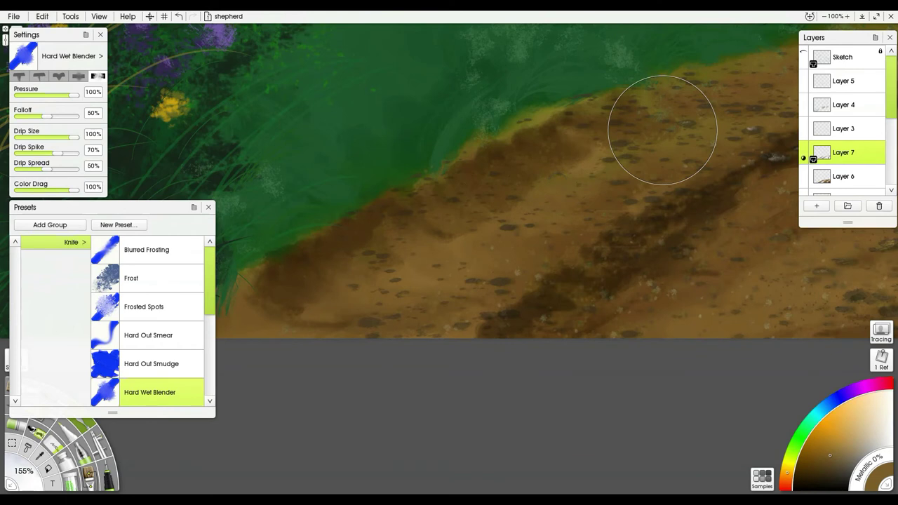
Extend the dark shading along the grass edge toward the path's far end and blend it with the Hard Wet Blender at 57% size.
{"action": "left_click_drag", "start_coordinate": [611, 168], "coordinate": [445, 274]}
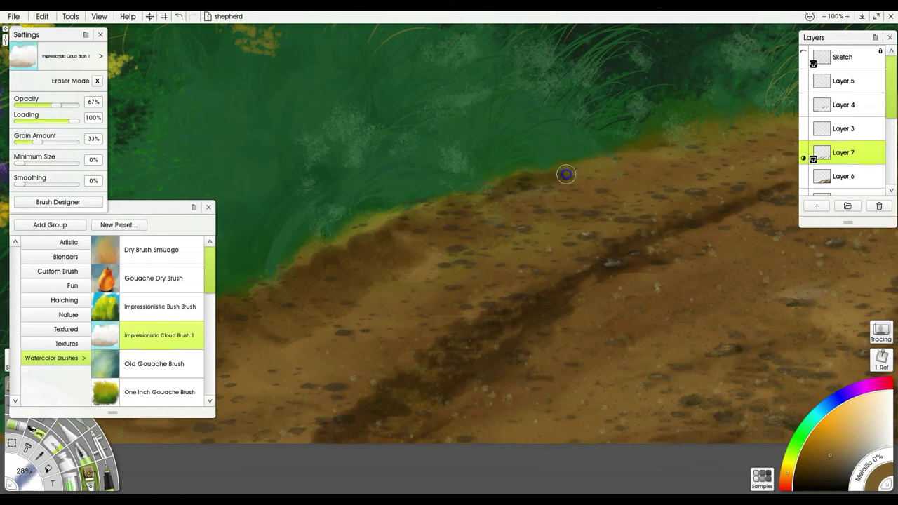
{"action": "mouse_move", "coordinate": [620, 159]}
{"action": "left_mouse_down"}
{"action": "mouse_move", "coordinate": [729, 139]}
{"action": "mouse_move", "coordinate": [643, 166]}
{"action": "mouse_move", "coordinate": [757, 136]}
{"action": "mouse_move", "coordinate": [685, 133]}
{"action": "mouse_move", "coordinate": [767, 123]}
{"action": "left_mouse_up"}
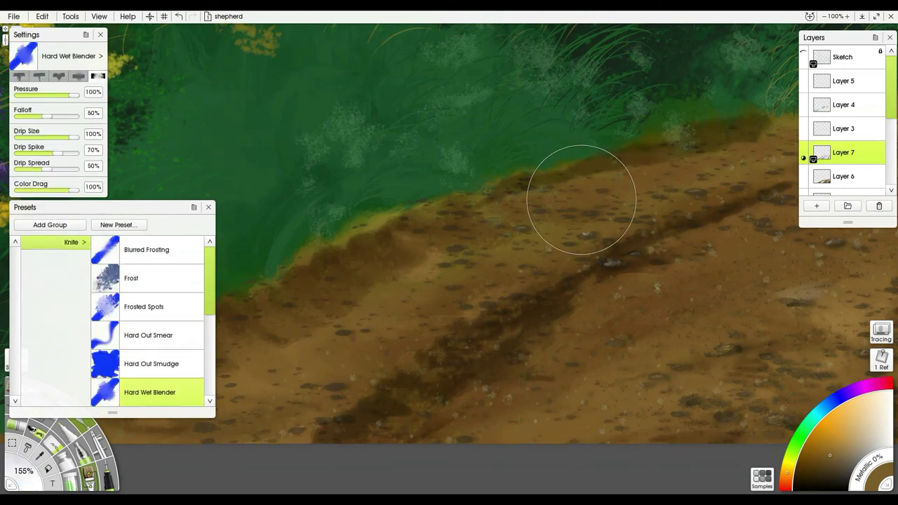
{"action": "left_click_drag", "start_coordinate": [515, 210], "coordinate": [483, 213], "text": "shift"}
{"action": "mouse_move", "coordinate": [519, 185]}
{"action": "left_mouse_down"}
{"action": "mouse_move", "coordinate": [610, 177]}
{"action": "mouse_move", "coordinate": [589, 170]}
{"action": "mouse_move", "coordinate": [676, 154]}
{"action": "left_mouse_up"}
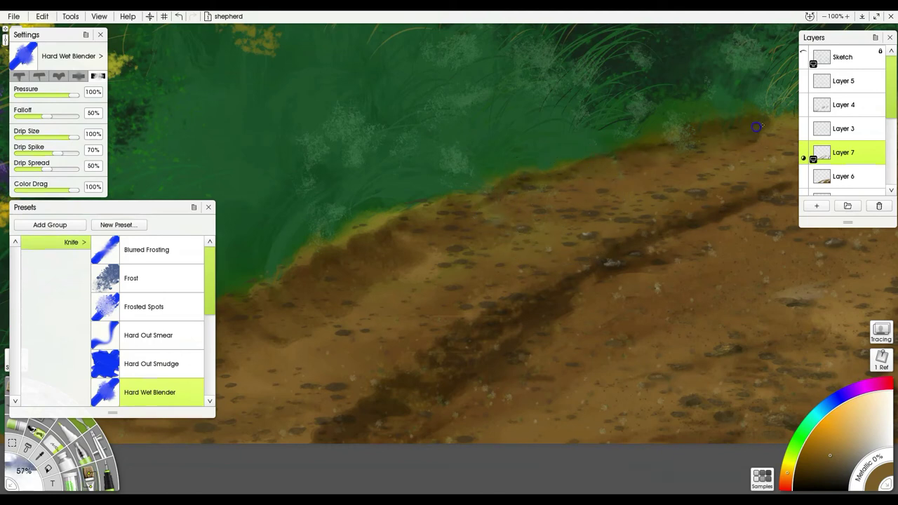
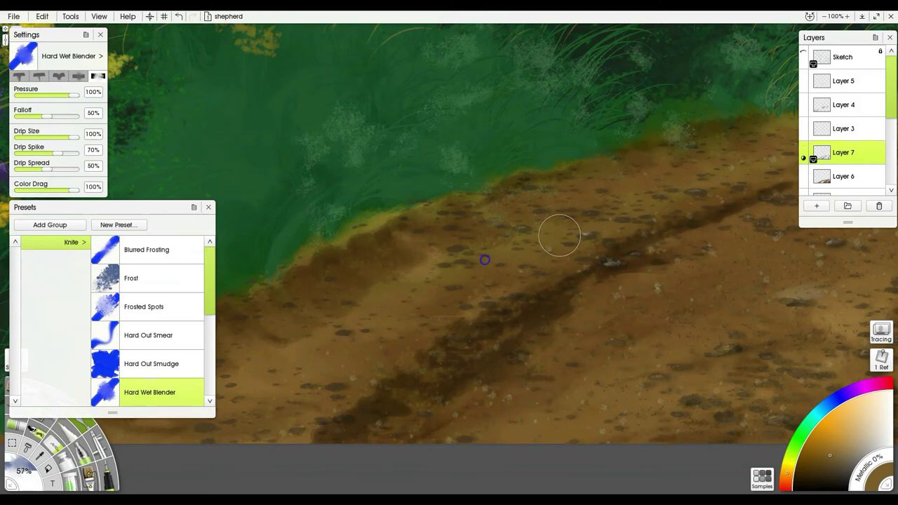
Show the Sketch layer over the finished path and save the painting.
{"action": "scroll", "coordinate": [554, 187], "scroll_direction": "down", "scroll_amount": 3}
{"action": "scroll", "coordinate": [551, 189], "scroll_direction": "down", "scroll_amount": 3}
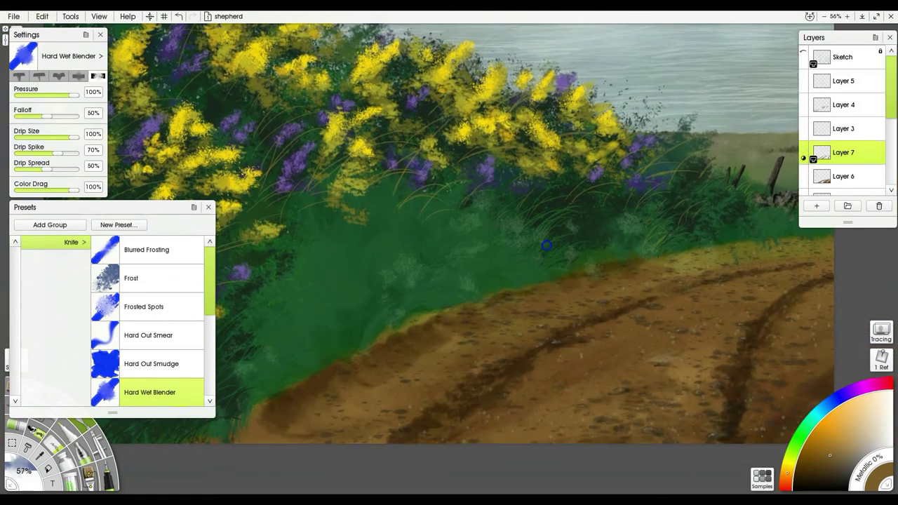
{"action": "scroll", "coordinate": [555, 210], "scroll_direction": "down", "scroll_amount": 1}
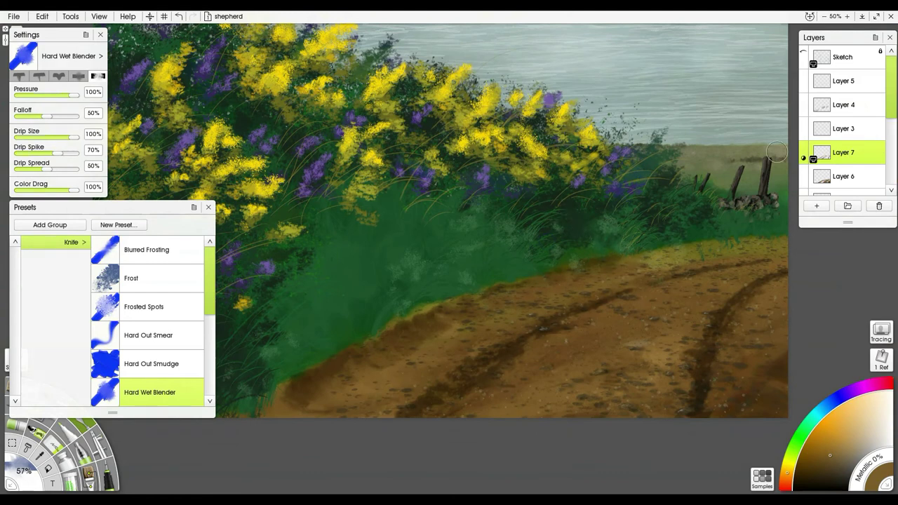
{"action": "left_click", "coordinate": [805, 54]}
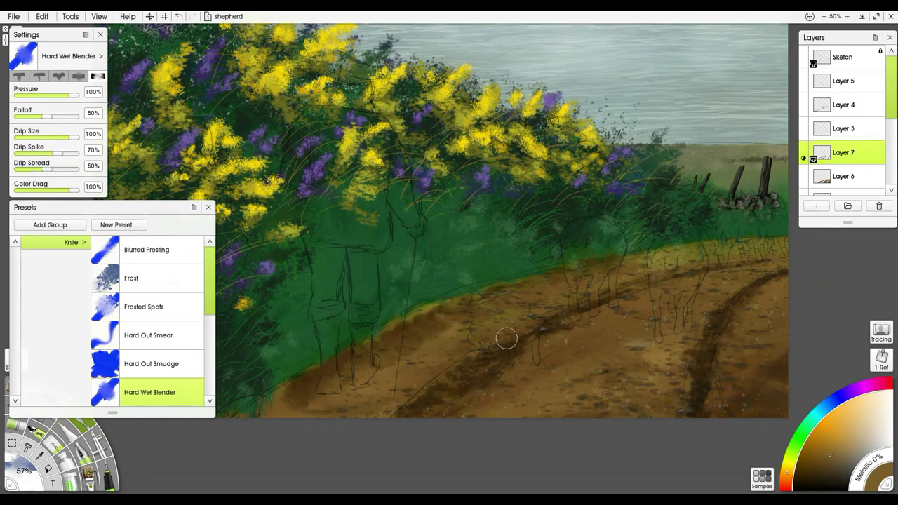
{"action": "left_click_drag", "start_coordinate": [576, 164], "coordinate": [622, 217]}
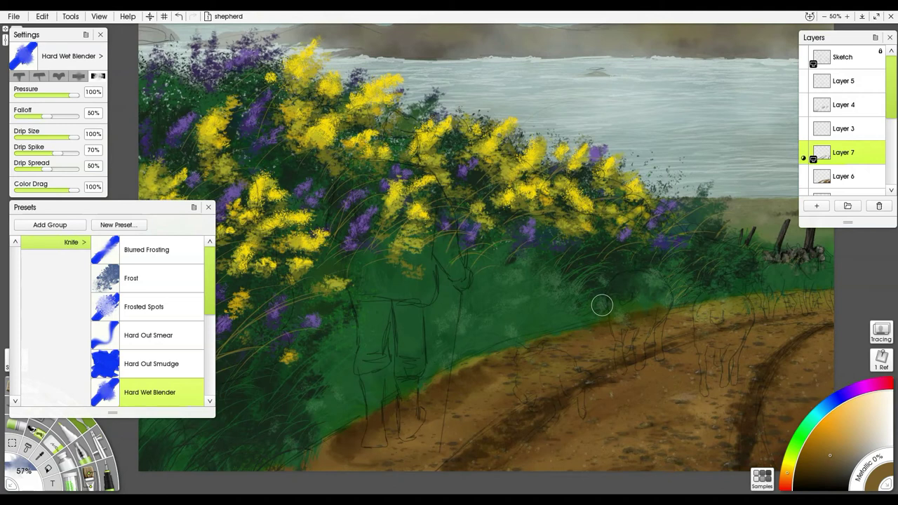
{"action": "key", "text": "ctrl+s"}
Merge Layer 7 down into Layer 6, and merge Layer 6 down into the Foreground layer.
{"action": "right_click", "coordinate": [838, 162]}
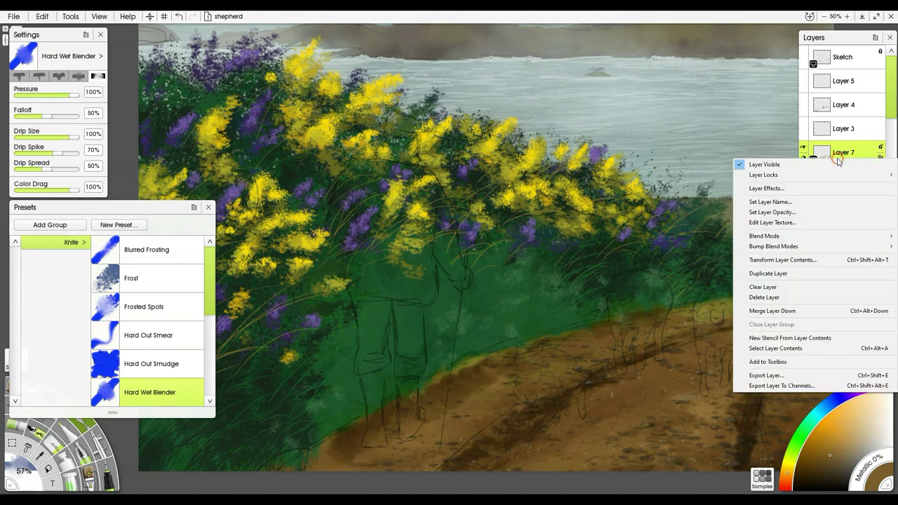
{"action": "left_click", "coordinate": [779, 311]}
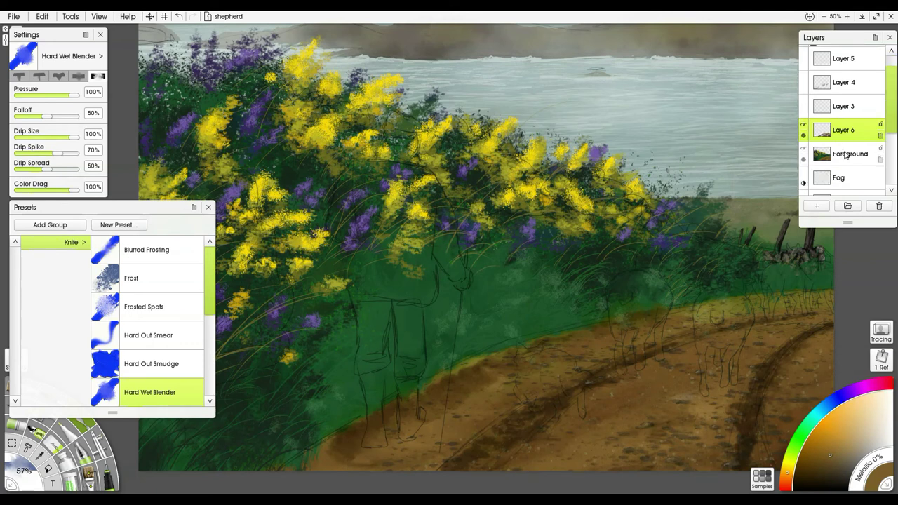
{"action": "scroll", "coordinate": [848, 149], "scroll_direction": "down", "scroll_amount": 1}
{"action": "right_click", "coordinate": [850, 144]}
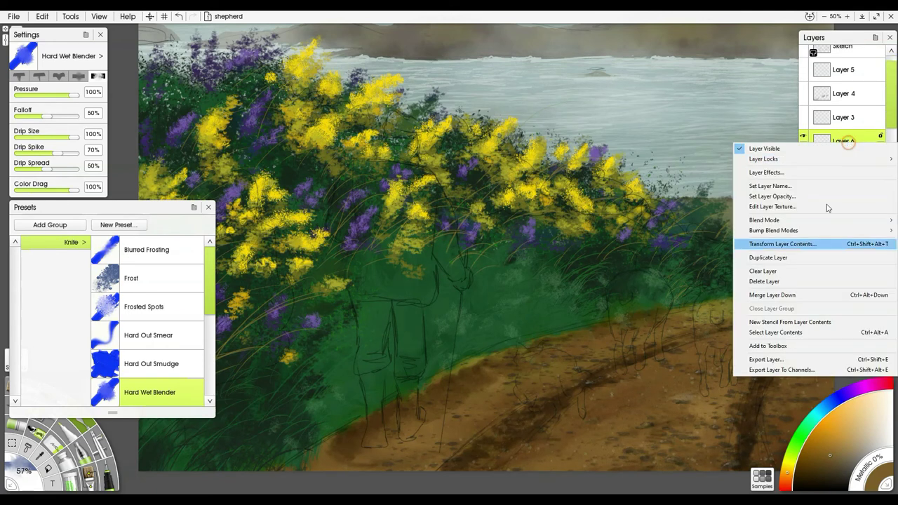
{"action": "left_click", "coordinate": [779, 295]}
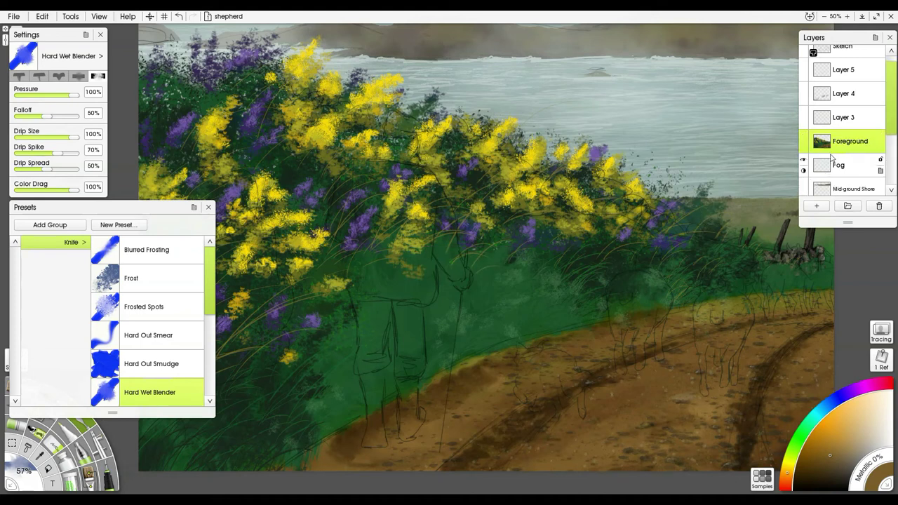
Merge Layers 5, 4 and 3 down into the Foreground layer and check the merged layer by toggling its visibility.
{"action": "scroll", "coordinate": [853, 87], "scroll_direction": "up", "scroll_amount": 1}
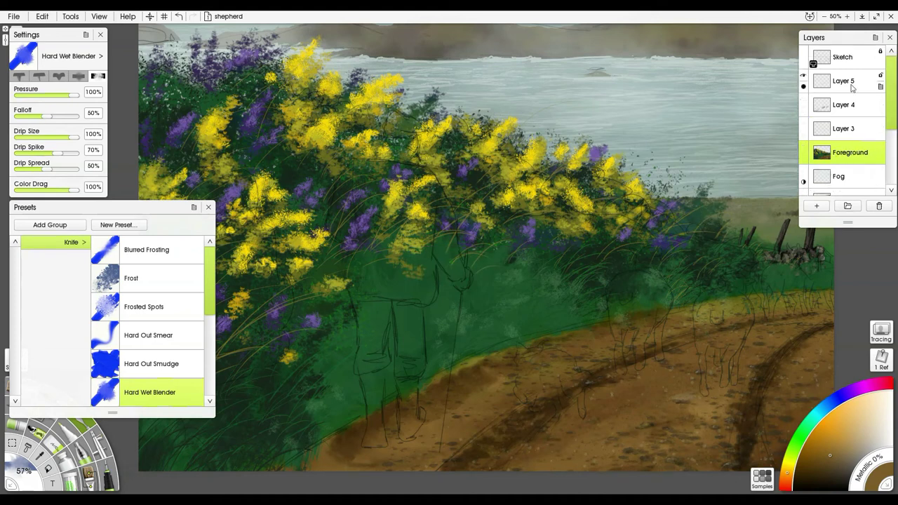
{"action": "left_click", "coordinate": [851, 89]}
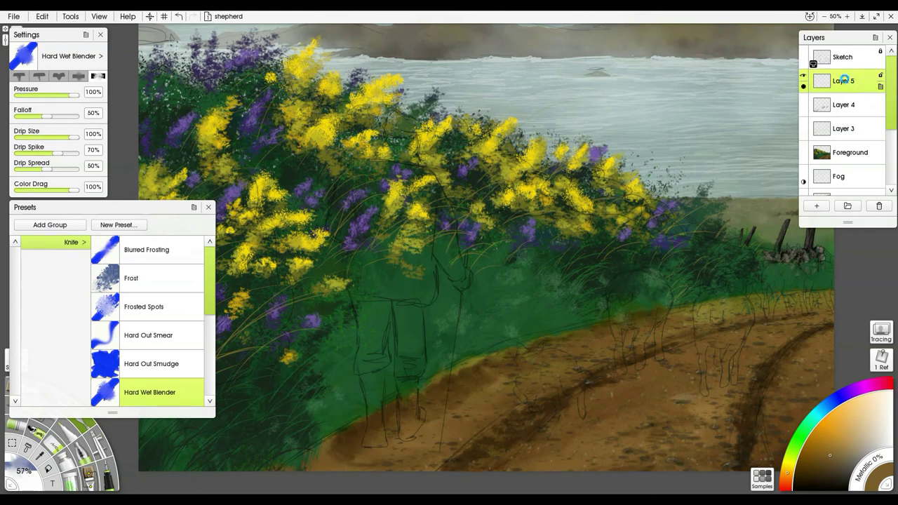
{"action": "key", "text": "ctrl+e"}
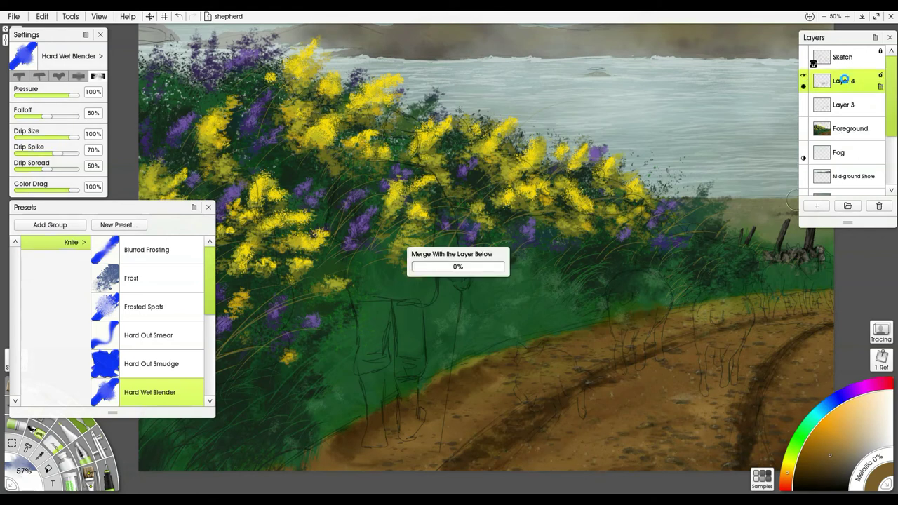
{"action": "key", "text": "ctrl+e"}
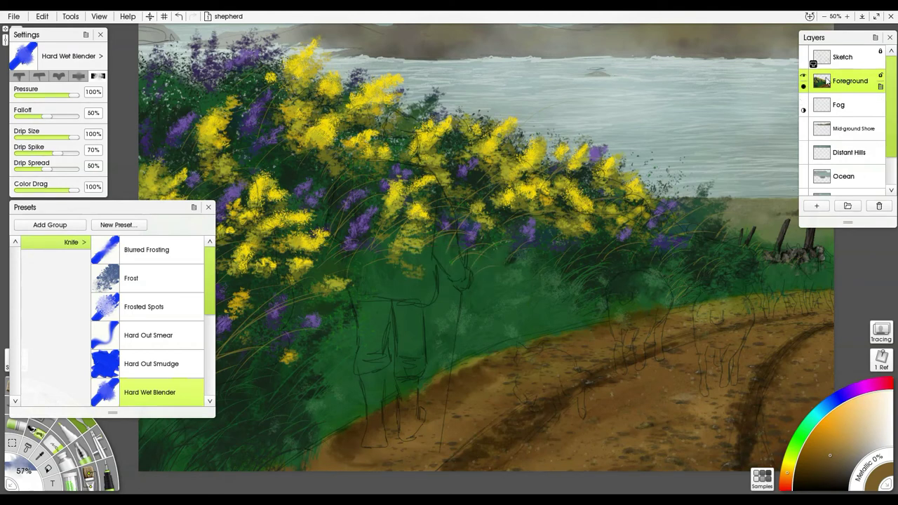
{"action": "left_click", "coordinate": [803, 77]}
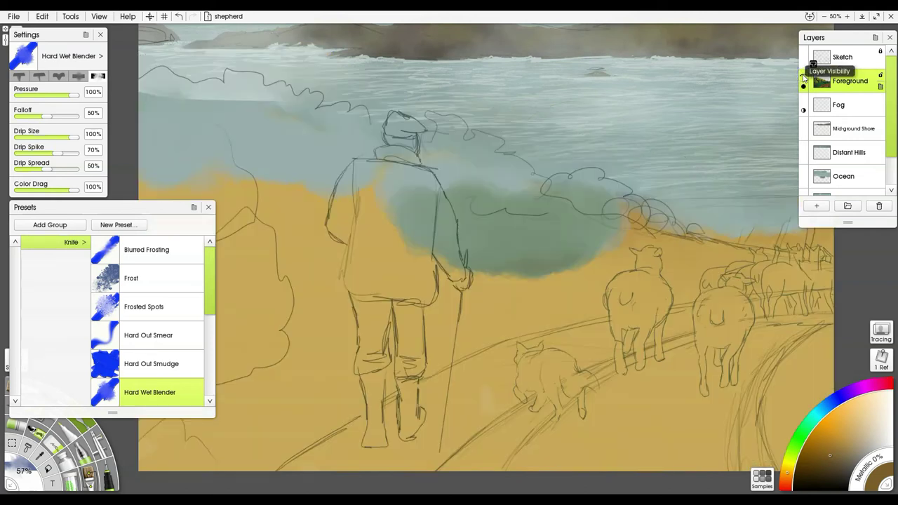
{"action": "left_click", "coordinate": [803, 76]}
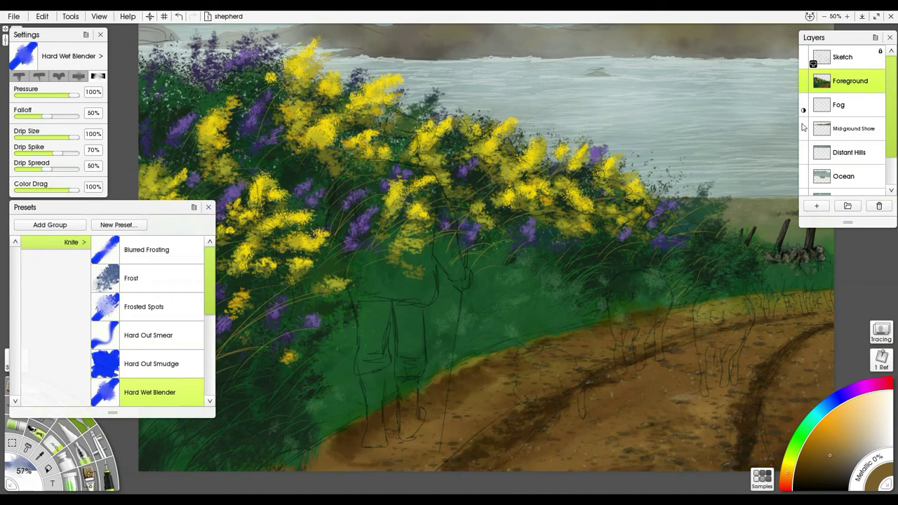
Add a new layer above Foreground for continued work around the sketched shepherd figure.
{"action": "left_click", "coordinate": [815, 205]}
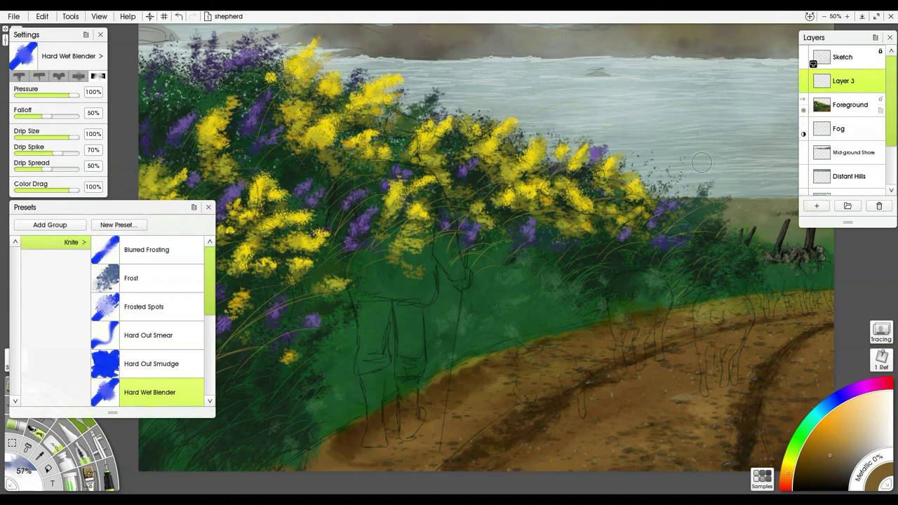
{"action": "scroll", "coordinate": [432, 212], "scroll_direction": "up", "scroll_amount": 1}
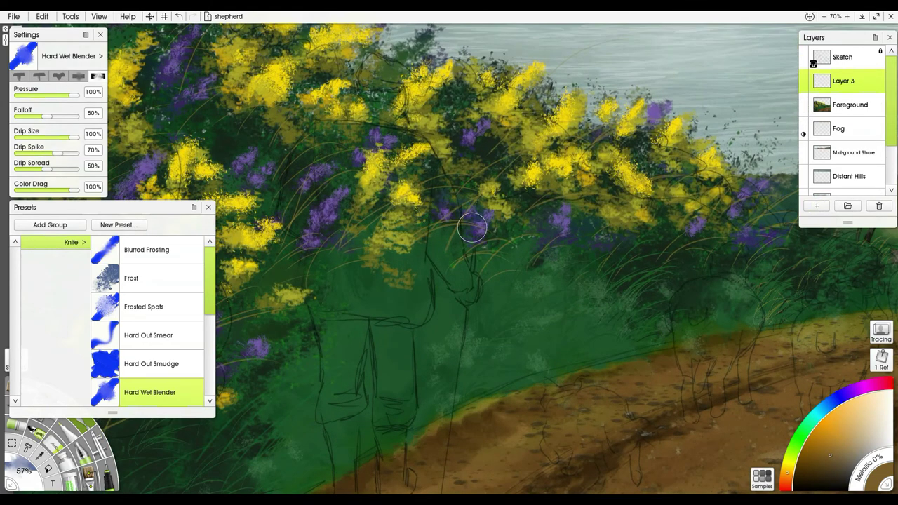
{"action": "scroll", "coordinate": [475, 225], "scroll_direction": "up", "scroll_amount": 1}
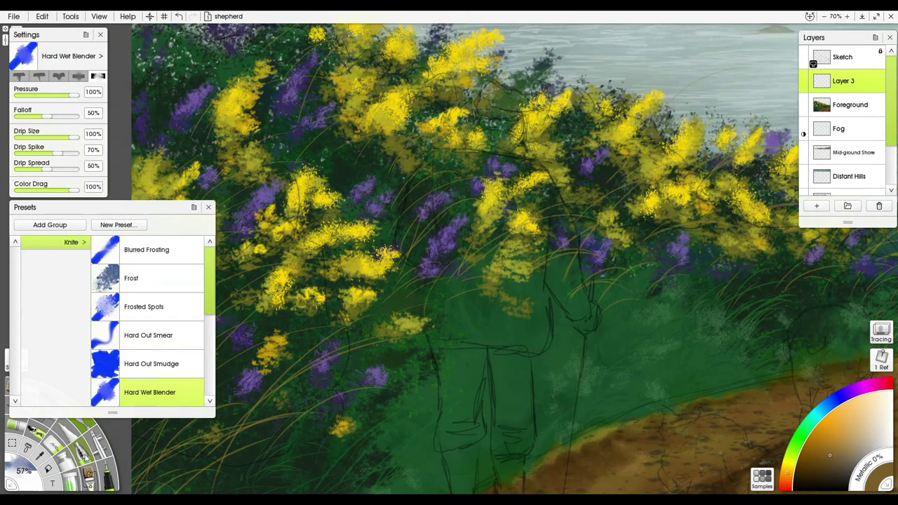
Switch to the Impressionistic Cloud Brush 1 preset and choose a dark blue paint colour.
{"action": "left_click", "coordinate": [89, 472]}
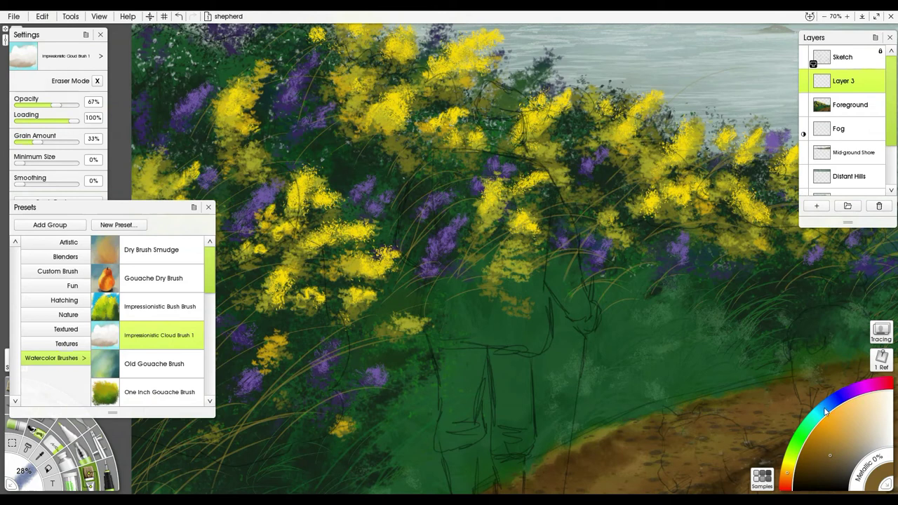
{"action": "left_click", "coordinate": [838, 401]}
{"action": "left_click", "coordinate": [812, 475]}
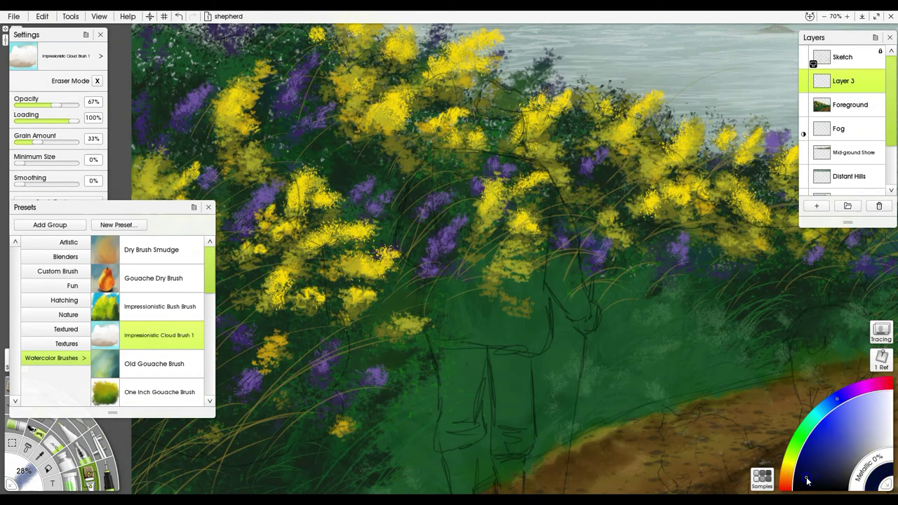
{"action": "left_click_drag", "start_coordinate": [491, 271], "coordinate": [519, 309]}
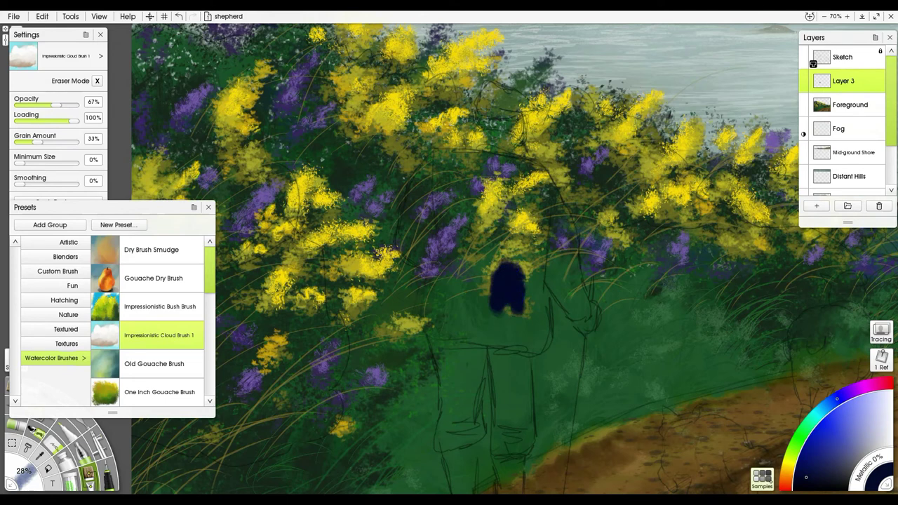
{"action": "mouse_move", "coordinate": [484, 294]}
{"action": "left_mouse_down"}
{"action": "mouse_move", "coordinate": [498, 274]}
{"action": "mouse_move", "coordinate": [508, 346]}
{"action": "mouse_move", "coordinate": [527, 309]}
{"action": "mouse_move", "coordinate": [528, 204]}
{"action": "mouse_move", "coordinate": [537, 275]}
{"action": "left_mouse_up"}
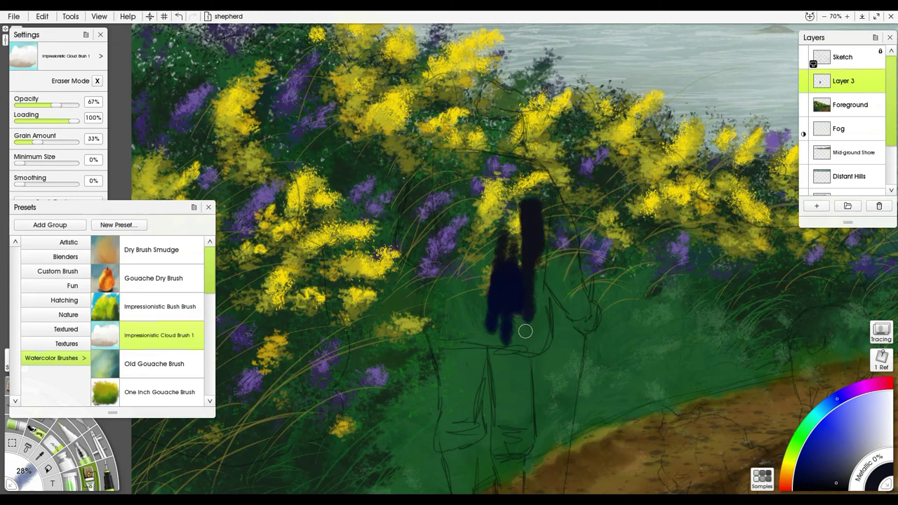
{"action": "key", "text": "ctrl+z"}
{"action": "key", "text": "ctrl+z"}
{"action": "key", "text": "ctrl+z"}
{"action": "key", "text": "ctrl+z"}
{"action": "key", "text": "ctrl+z"}
{"action": "key", "text": "ctrl+z"}
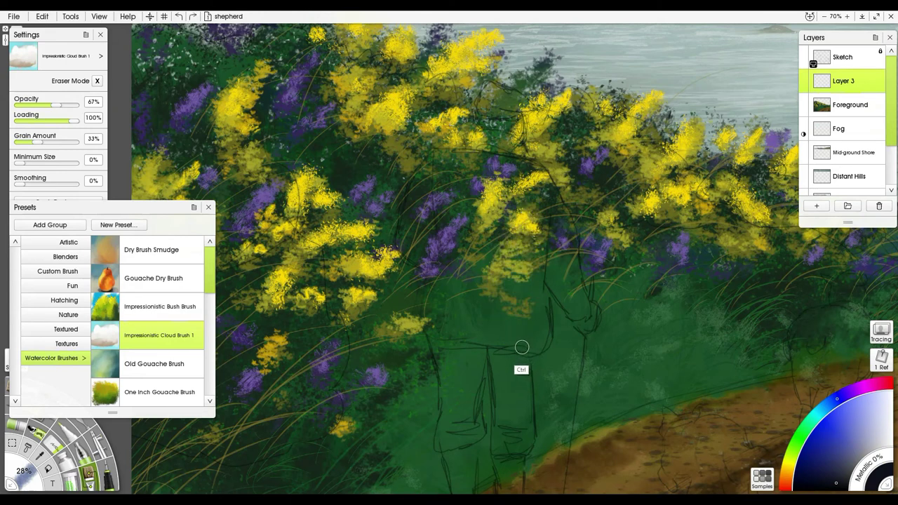
Block in the shepherd's coat and sleeves on Layer 3 with solid near-black navy, following the sketch outline.
{"action": "mouse_move", "coordinate": [502, 221]}
{"action": "left_mouse_down"}
{"action": "mouse_move", "coordinate": [503, 307]}
{"action": "mouse_move", "coordinate": [530, 268]}
{"action": "mouse_move", "coordinate": [539, 213]}
{"action": "mouse_move", "coordinate": [541, 340]}
{"action": "mouse_move", "coordinate": [522, 350]}
{"action": "mouse_move", "coordinate": [436, 333]}
{"action": "mouse_move", "coordinate": [431, 290]}
{"action": "mouse_move", "coordinate": [435, 315]}
{"action": "mouse_move", "coordinate": [453, 330]}
{"action": "mouse_move", "coordinate": [465, 297]}
{"action": "mouse_move", "coordinate": [491, 275]}
{"action": "mouse_move", "coordinate": [500, 339]}
{"action": "mouse_move", "coordinate": [519, 289]}
{"action": "mouse_move", "coordinate": [536, 320]}
{"action": "mouse_move", "coordinate": [461, 323]}
{"action": "mouse_move", "coordinate": [476, 329]}
{"action": "mouse_move", "coordinate": [508, 227]}
{"action": "mouse_move", "coordinate": [522, 246]}
{"action": "mouse_move", "coordinate": [542, 243]}
{"action": "mouse_move", "coordinate": [573, 308]}
{"action": "mouse_move", "coordinate": [566, 224]}
{"action": "mouse_move", "coordinate": [573, 268]}
{"action": "mouse_move", "coordinate": [545, 182]}
{"action": "mouse_move", "coordinate": [548, 229]}
{"action": "left_mouse_up"}
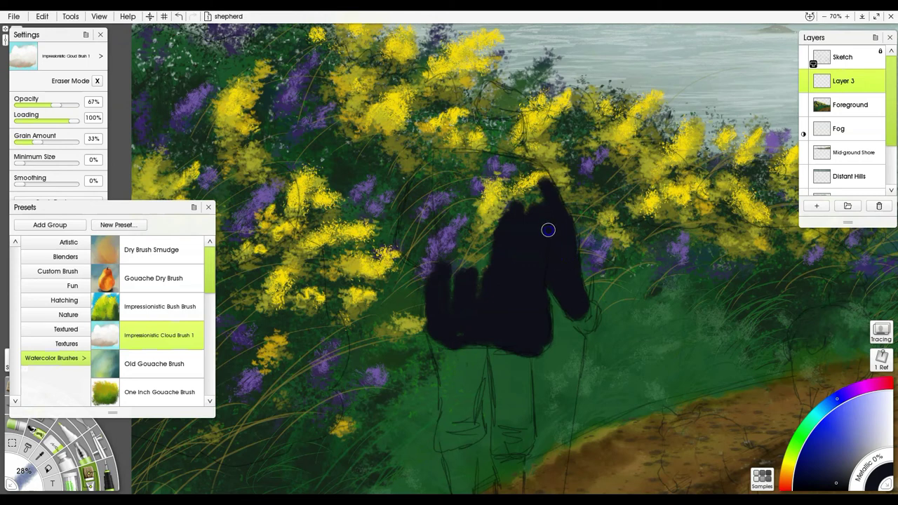
{"action": "mouse_move", "coordinate": [485, 226]}
{"action": "left_mouse_down"}
{"action": "mouse_move", "coordinate": [514, 284]}
{"action": "mouse_move", "coordinate": [514, 274]}
{"action": "left_mouse_up"}
{"action": "mouse_move", "coordinate": [564, 246]}
{"action": "left_mouse_down"}
{"action": "mouse_move", "coordinate": [554, 224]}
{"action": "mouse_move", "coordinate": [573, 245]}
{"action": "mouse_move", "coordinate": [555, 218]}
{"action": "mouse_move", "coordinate": [465, 205]}
{"action": "mouse_move", "coordinate": [429, 274]}
{"action": "mouse_move", "coordinate": [434, 302]}
{"action": "mouse_move", "coordinate": [437, 294]}
{"action": "mouse_move", "coordinate": [465, 315]}
{"action": "mouse_move", "coordinate": [459, 243]}
{"action": "mouse_move", "coordinate": [443, 287]}
{"action": "mouse_move", "coordinate": [453, 302]}
{"action": "mouse_move", "coordinate": [473, 238]}
{"action": "mouse_move", "coordinate": [524, 220]}
{"action": "mouse_move", "coordinate": [492, 218]}
{"action": "mouse_move", "coordinate": [546, 230]}
{"action": "mouse_move", "coordinate": [536, 219]}
{"action": "mouse_move", "coordinate": [559, 246]}
{"action": "left_mouse_up"}
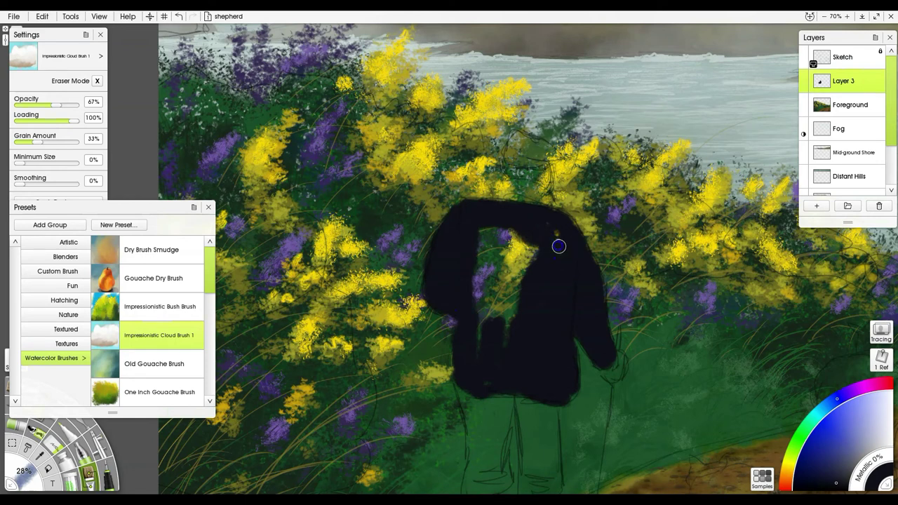
{"action": "mouse_move", "coordinate": [540, 309]}
{"action": "left_mouse_down"}
{"action": "mouse_move", "coordinate": [520, 265]}
{"action": "mouse_move", "coordinate": [505, 292]}
{"action": "mouse_move", "coordinate": [505, 226]}
{"action": "mouse_move", "coordinate": [482, 266]}
{"action": "mouse_move", "coordinate": [471, 322]}
{"action": "left_mouse_up"}
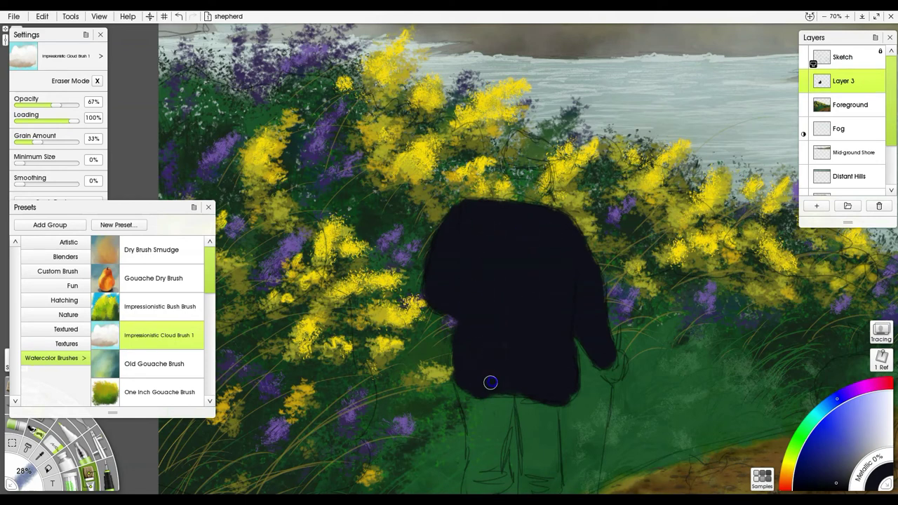
{"action": "mouse_move", "coordinate": [454, 372]}
{"action": "left_mouse_down"}
{"action": "mouse_move", "coordinate": [456, 328]}
{"action": "mouse_move", "coordinate": [451, 365]}
{"action": "mouse_move", "coordinate": [480, 389]}
{"action": "left_mouse_up"}
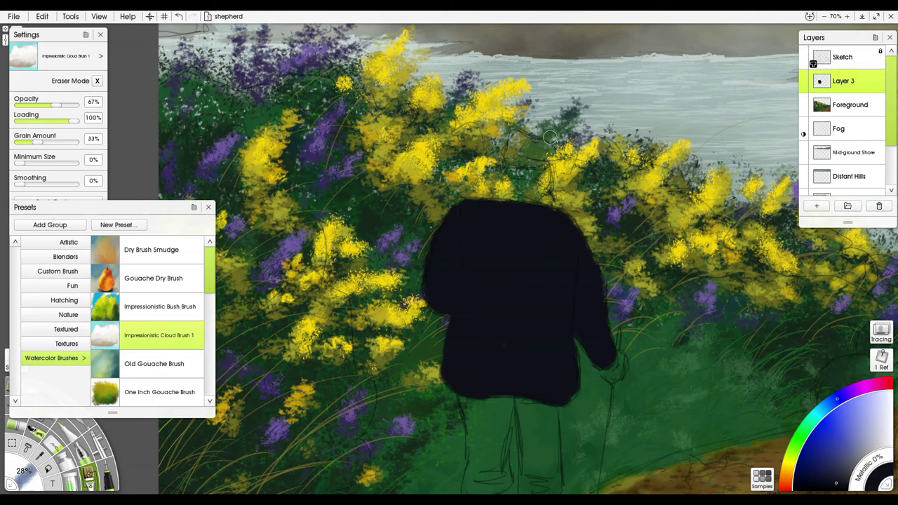
Fill the shepherd's flat cap above the coat with the same dark navy.
{"action": "scroll", "coordinate": [537, 121], "scroll_direction": "up", "scroll_amount": 4}
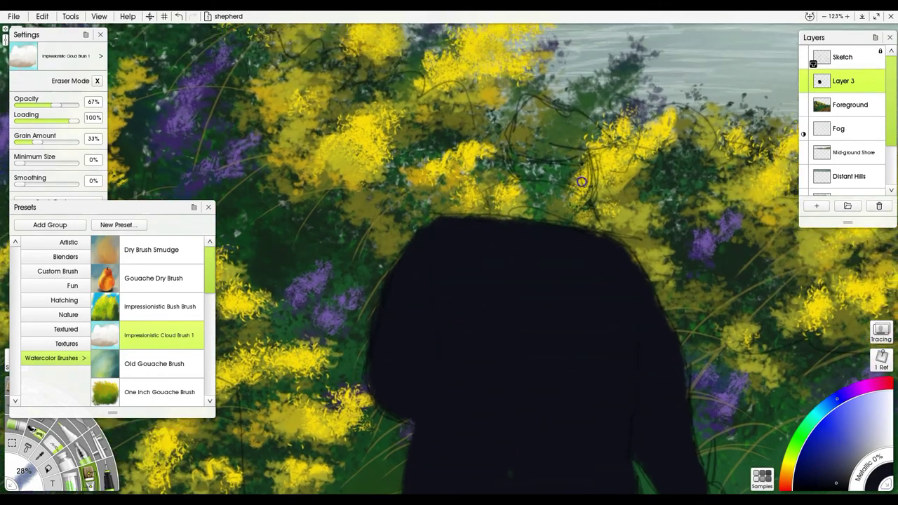
{"action": "left_click_drag", "start_coordinate": [582, 182], "coordinate": [572, 210]}
{"action": "mouse_move", "coordinate": [558, 167]}
{"action": "left_mouse_down"}
{"action": "mouse_move", "coordinate": [591, 170]}
{"action": "mouse_move", "coordinate": [555, 165]}
{"action": "mouse_move", "coordinate": [573, 161]}
{"action": "mouse_move", "coordinate": [566, 152]}
{"action": "mouse_move", "coordinate": [523, 145]}
{"action": "mouse_move", "coordinate": [535, 144]}
{"action": "mouse_move", "coordinate": [524, 152]}
{"action": "mouse_move", "coordinate": [519, 133]}
{"action": "mouse_move", "coordinate": [520, 163]}
{"action": "mouse_move", "coordinate": [566, 169]}
{"action": "mouse_move", "coordinate": [515, 172]}
{"action": "mouse_move", "coordinate": [534, 172]}
{"action": "mouse_move", "coordinate": [515, 170]}
{"action": "mouse_move", "coordinate": [514, 145]}
{"action": "mouse_move", "coordinate": [560, 153]}
{"action": "left_mouse_up"}
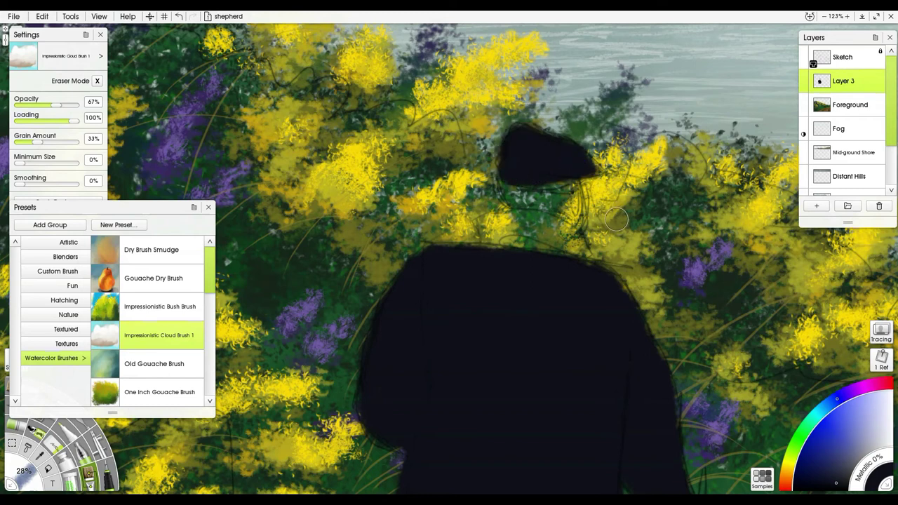
Reduce the brush size to 10% and paint the tip of the cap's brim and the coat's raised collar in dark navy.
{"action": "key", "text": "bracketleft"}
{"action": "key", "text": "bracketleft"}
{"action": "key", "text": "bracketleft"}
{"action": "key", "text": "bracketleft"}
{"action": "key", "text": "bracketleft"}
{"action": "key", "text": "bracketleft"}
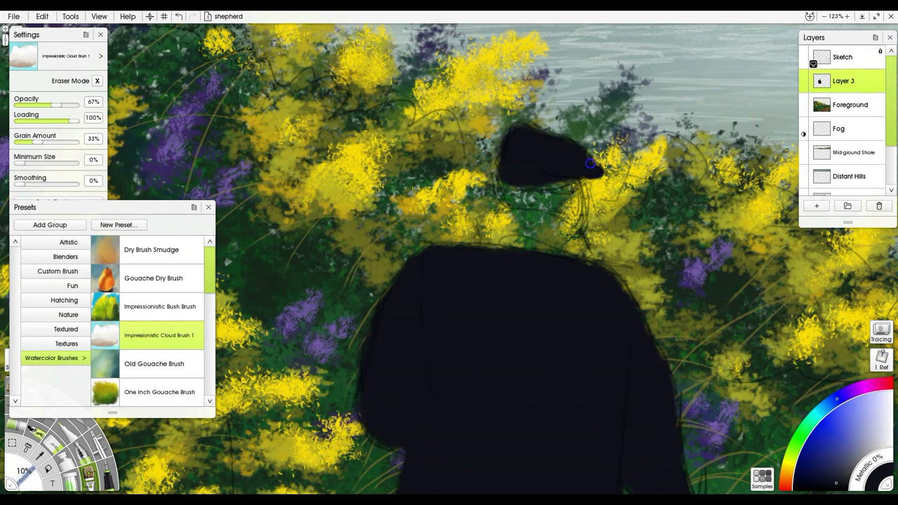
{"action": "mouse_move", "coordinate": [587, 252]}
{"action": "left_mouse_down"}
{"action": "mouse_move", "coordinate": [557, 221]}
{"action": "mouse_move", "coordinate": [526, 211]}
{"action": "mouse_move", "coordinate": [476, 219]}
{"action": "mouse_move", "coordinate": [483, 241]}
{"action": "mouse_move", "coordinate": [462, 245]}
{"action": "mouse_move", "coordinate": [545, 242]}
{"action": "mouse_move", "coordinate": [574, 254]}
{"action": "mouse_move", "coordinate": [554, 232]}
{"action": "mouse_move", "coordinate": [572, 244]}
{"action": "mouse_move", "coordinate": [571, 236]}
{"action": "mouse_move", "coordinate": [498, 221]}
{"action": "mouse_move", "coordinate": [529, 219]}
{"action": "mouse_move", "coordinate": [489, 221]}
{"action": "mouse_move", "coordinate": [515, 242]}
{"action": "left_mouse_up"}
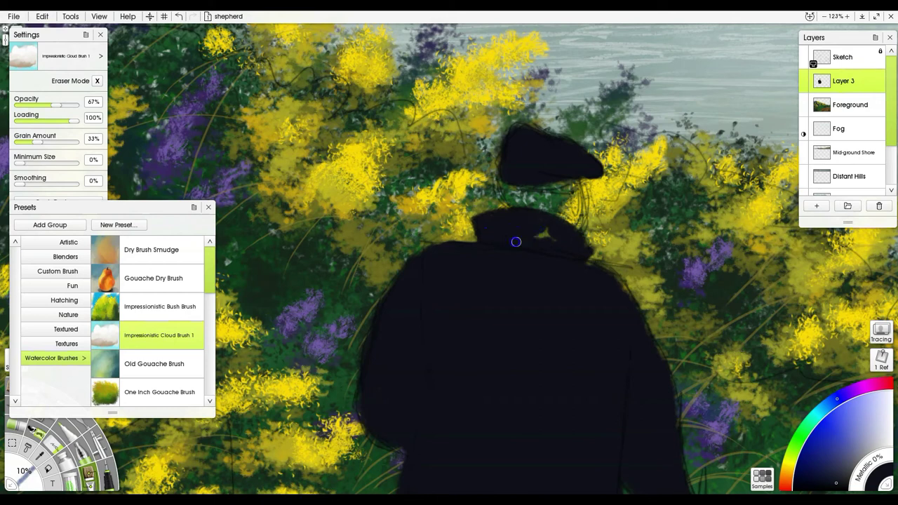
Sample a dark brown from the path and fill the shepherd's right boot, including its sole and toe.
{"action": "scroll", "coordinate": [579, 352], "scroll_direction": "down", "scroll_amount": 10}
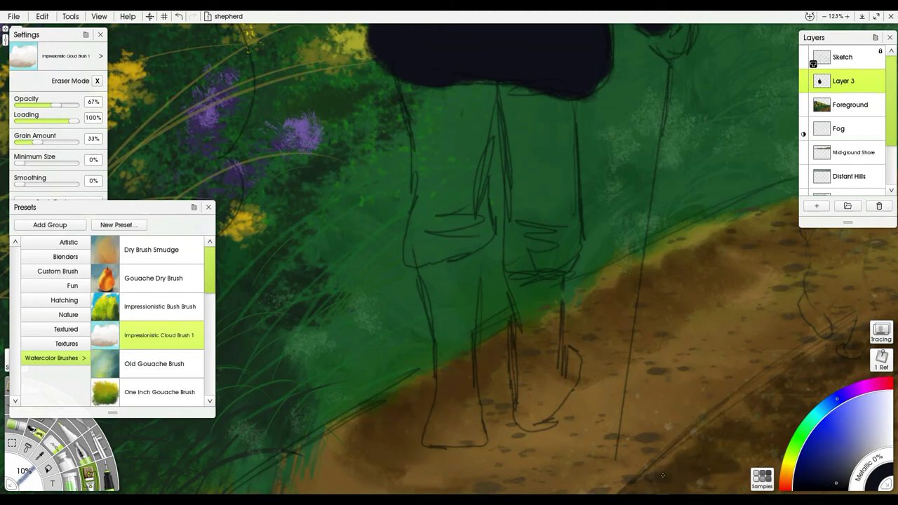
{"action": "left_click", "coordinate": [662, 475], "text": "alt"}
{"action": "mouse_move", "coordinate": [542, 341]}
{"action": "left_mouse_down"}
{"action": "mouse_move", "coordinate": [543, 377]}
{"action": "mouse_move", "coordinate": [556, 306]}
{"action": "mouse_move", "coordinate": [531, 292]}
{"action": "mouse_move", "coordinate": [517, 304]}
{"action": "mouse_move", "coordinate": [526, 365]}
{"action": "mouse_move", "coordinate": [546, 399]}
{"action": "left_mouse_up"}
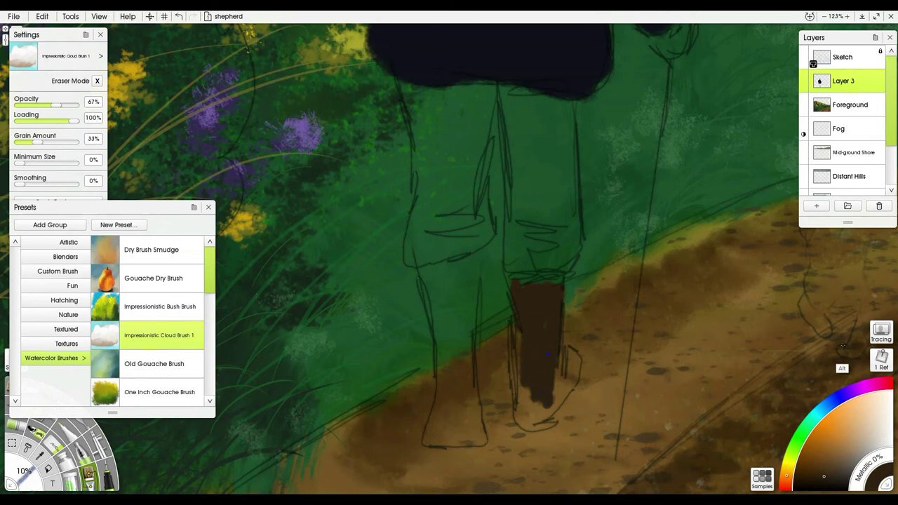
{"action": "mouse_move", "coordinate": [544, 400]}
{"action": "left_mouse_down"}
{"action": "mouse_move", "coordinate": [569, 386]}
{"action": "mouse_move", "coordinate": [570, 354]}
{"action": "mouse_move", "coordinate": [561, 382]}
{"action": "mouse_move", "coordinate": [570, 354]}
{"action": "left_mouse_up"}
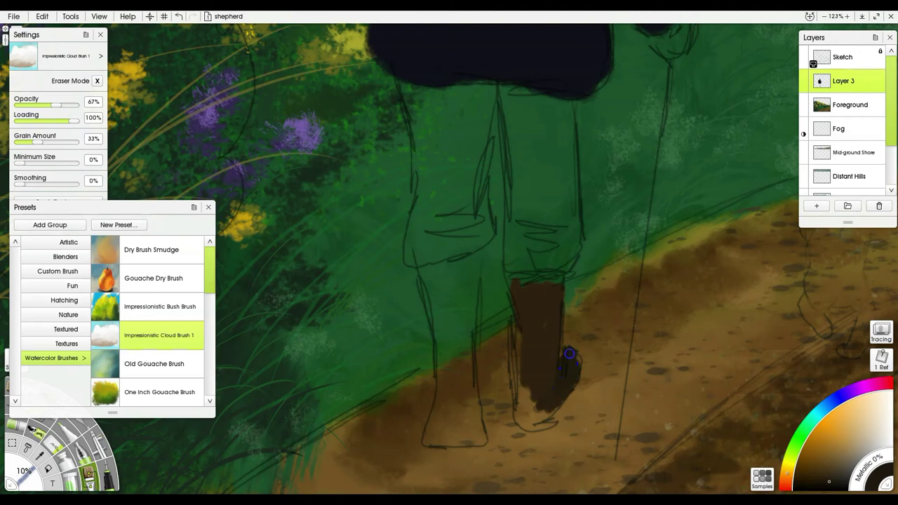
{"action": "mouse_move", "coordinate": [560, 395]}
{"action": "left_mouse_down"}
{"action": "mouse_move", "coordinate": [527, 419]}
{"action": "mouse_move", "coordinate": [533, 408]}
{"action": "mouse_move", "coordinate": [519, 386]}
{"action": "mouse_move", "coordinate": [521, 351]}
{"action": "left_mouse_up"}
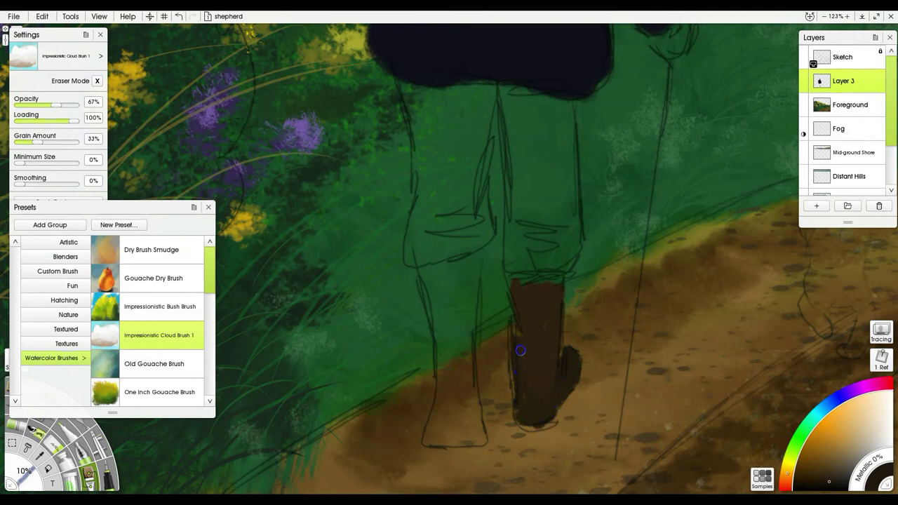
Fill the shepherd's left boot with dark brown and even out the top edge of the right boot.
{"action": "mouse_move", "coordinate": [474, 273]}
{"action": "left_mouse_down"}
{"action": "mouse_move", "coordinate": [466, 364]}
{"action": "mouse_move", "coordinate": [473, 302]}
{"action": "mouse_move", "coordinate": [479, 434]}
{"action": "mouse_move", "coordinate": [430, 443]}
{"action": "mouse_move", "coordinate": [443, 402]}
{"action": "mouse_move", "coordinate": [432, 424]}
{"action": "mouse_move", "coordinate": [447, 400]}
{"action": "mouse_move", "coordinate": [460, 419]}
{"action": "mouse_move", "coordinate": [480, 433]}
{"action": "left_mouse_up"}
{"action": "left_click", "coordinate": [541, 398], "text": "alt"}
{"action": "left_click_drag", "start_coordinate": [455, 350], "coordinate": [464, 398]}
{"action": "mouse_move", "coordinate": [449, 334]}
{"action": "left_mouse_down"}
{"action": "mouse_move", "coordinate": [442, 423]}
{"action": "mouse_move", "coordinate": [443, 392]}
{"action": "left_mouse_up"}
{"action": "mouse_move", "coordinate": [456, 351]}
{"action": "left_mouse_down"}
{"action": "mouse_move", "coordinate": [457, 296]}
{"action": "mouse_move", "coordinate": [466, 291]}
{"action": "mouse_move", "coordinate": [473, 315]}
{"action": "mouse_move", "coordinate": [461, 270]}
{"action": "mouse_move", "coordinate": [445, 262]}
{"action": "mouse_move", "coordinate": [425, 270]}
{"action": "mouse_move", "coordinate": [437, 351]}
{"action": "mouse_move", "coordinate": [451, 285]}
{"action": "left_mouse_up"}
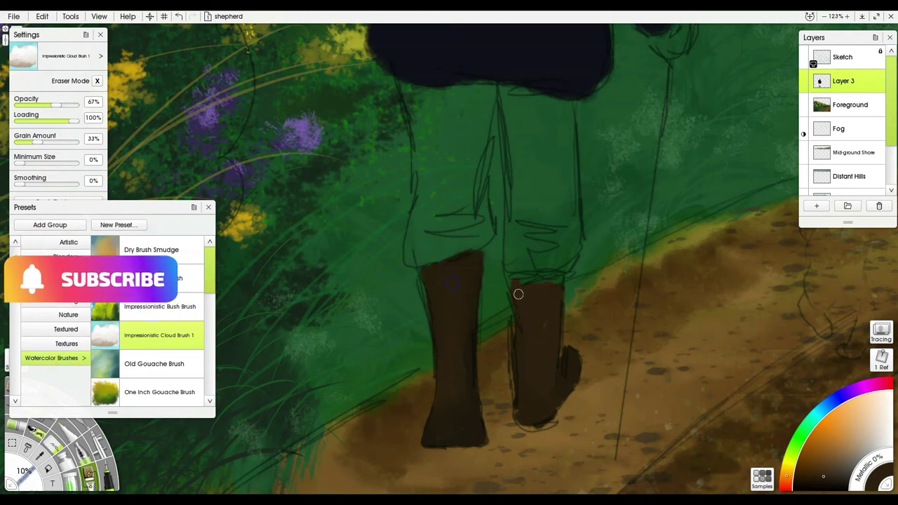
{"action": "left_click_drag", "start_coordinate": [538, 285], "coordinate": [556, 278]}
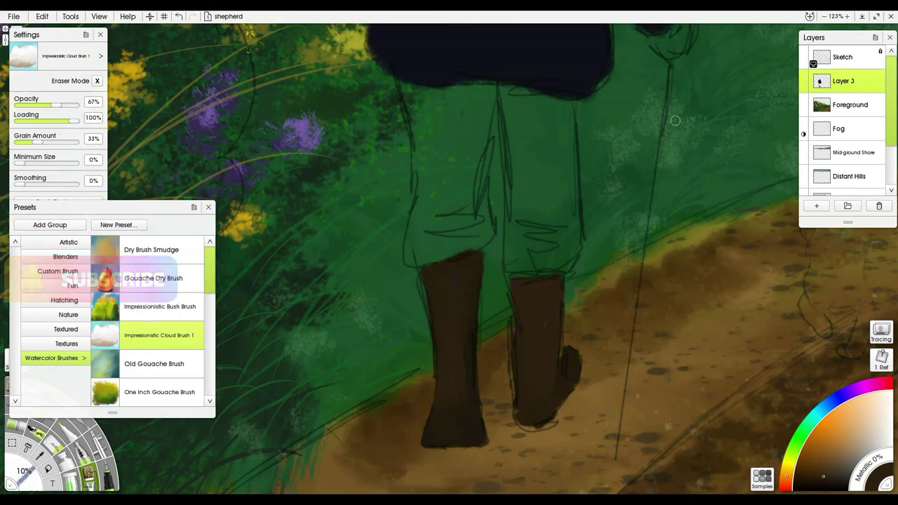
Paint the shepherd's walking staff in dark brown, from above the hand down to the path.
{"action": "mouse_move", "coordinate": [671, 65]}
{"action": "left_mouse_down"}
{"action": "mouse_move", "coordinate": [617, 399]}
{"action": "mouse_move", "coordinate": [618, 459]}
{"action": "left_mouse_up"}
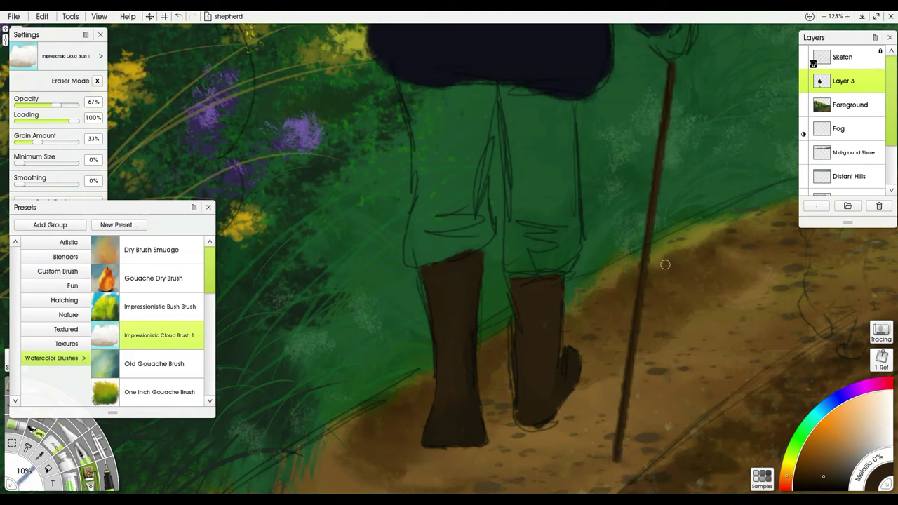
{"action": "left_click_drag", "start_coordinate": [665, 266], "coordinate": [651, 447]}
{"action": "left_click_drag", "start_coordinate": [666, 175], "coordinate": [671, 108]}
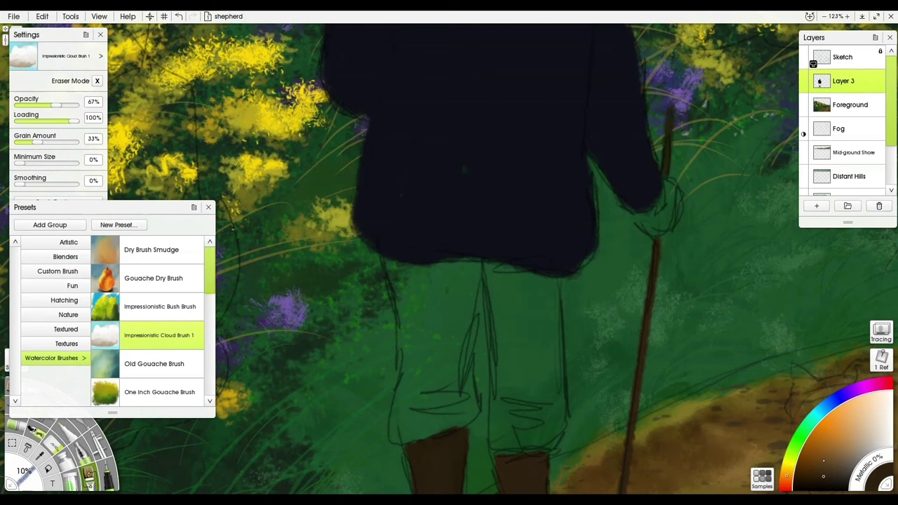
Undo the trial trouser stroke and fill the right trouser leg with a medium brown lighter than the boots.
{"action": "left_click_drag", "start_coordinate": [528, 317], "coordinate": [551, 355]}
{"action": "key", "text": "ctrl+z"}
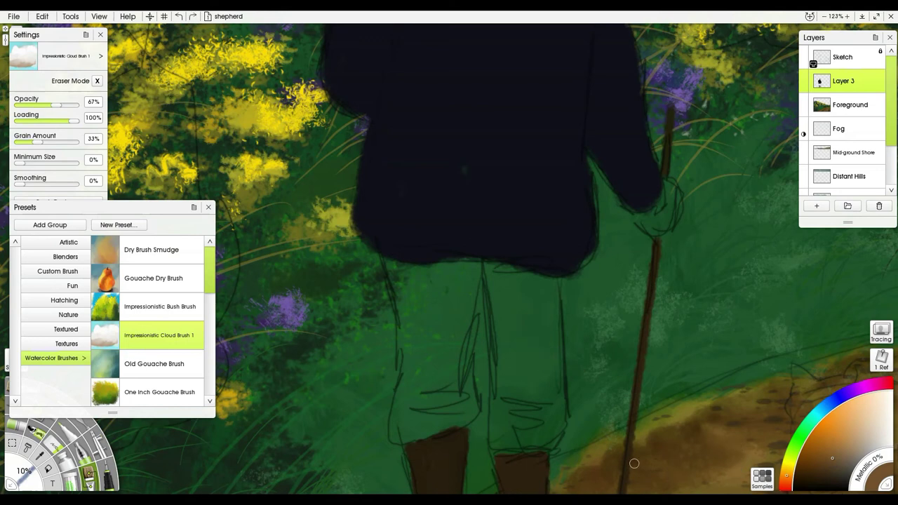
{"action": "left_click", "coordinate": [521, 472], "text": "alt"}
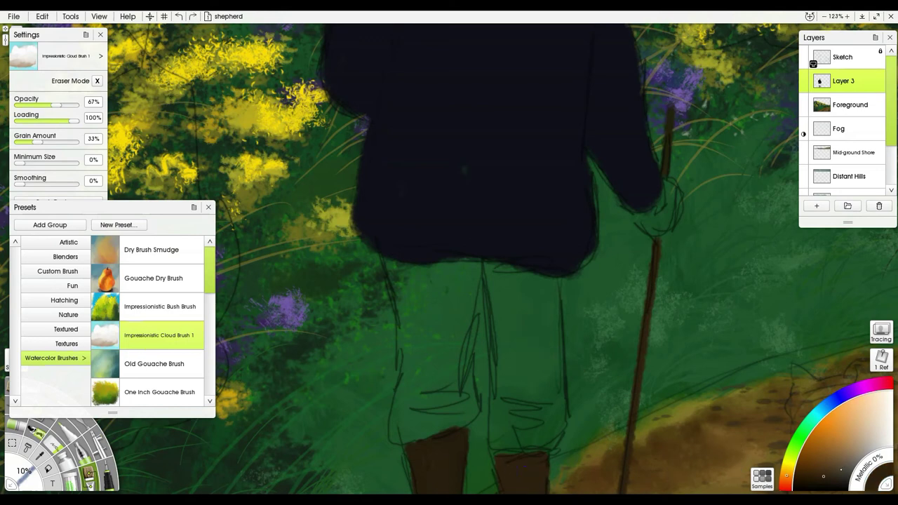
{"action": "left_click", "coordinate": [841, 472]}
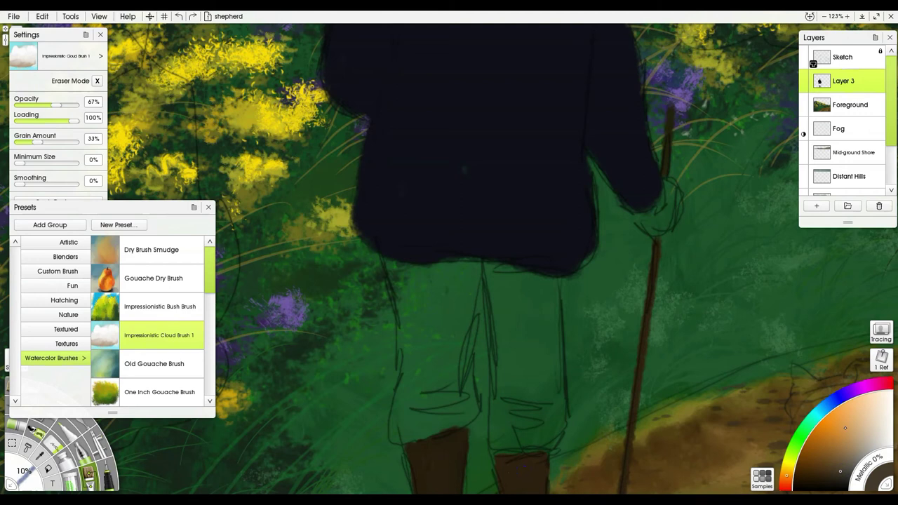
{"action": "left_click", "coordinate": [833, 462]}
{"action": "mouse_move", "coordinate": [519, 382]}
{"action": "left_mouse_down"}
{"action": "mouse_move", "coordinate": [532, 414]}
{"action": "mouse_move", "coordinate": [537, 389]}
{"action": "mouse_move", "coordinate": [555, 391]}
{"action": "mouse_move", "coordinate": [532, 479]}
{"action": "mouse_move", "coordinate": [528, 433]}
{"action": "mouse_move", "coordinate": [549, 433]}
{"action": "mouse_move", "coordinate": [549, 373]}
{"action": "left_mouse_up"}
{"action": "left_click", "coordinate": [534, 476], "text": "alt"}
{"action": "left_click_drag", "start_coordinate": [553, 406], "coordinate": [555, 360]}
{"action": "left_click", "coordinate": [553, 422], "text": "alt"}
{"action": "mouse_move", "coordinate": [512, 302]}
{"action": "left_mouse_down"}
{"action": "mouse_move", "coordinate": [508, 374]}
{"action": "mouse_move", "coordinate": [528, 373]}
{"action": "mouse_move", "coordinate": [545, 351]}
{"action": "mouse_move", "coordinate": [546, 398]}
{"action": "mouse_move", "coordinate": [508, 358]}
{"action": "mouse_move", "coordinate": [514, 425]}
{"action": "mouse_move", "coordinate": [498, 384]}
{"action": "left_mouse_up"}
{"action": "left_click_drag", "start_coordinate": [507, 453], "coordinate": [516, 452]}
{"action": "left_click_drag", "start_coordinate": [498, 405], "coordinate": [498, 431]}
{"action": "left_click_drag", "start_coordinate": [553, 433], "coordinate": [542, 443]}
{"action": "mouse_move", "coordinate": [549, 390]}
{"action": "left_mouse_down"}
{"action": "mouse_move", "coordinate": [560, 416]}
{"action": "mouse_move", "coordinate": [545, 427]}
{"action": "mouse_move", "coordinate": [539, 332]}
{"action": "mouse_move", "coordinate": [552, 340]}
{"action": "mouse_move", "coordinate": [554, 307]}
{"action": "mouse_move", "coordinate": [539, 330]}
{"action": "mouse_move", "coordinate": [521, 291]}
{"action": "mouse_move", "coordinate": [494, 268]}
{"action": "mouse_move", "coordinate": [514, 276]}
{"action": "mouse_move", "coordinate": [487, 274]}
{"action": "mouse_move", "coordinate": [507, 268]}
{"action": "mouse_move", "coordinate": [532, 284]}
{"action": "left_mouse_up"}
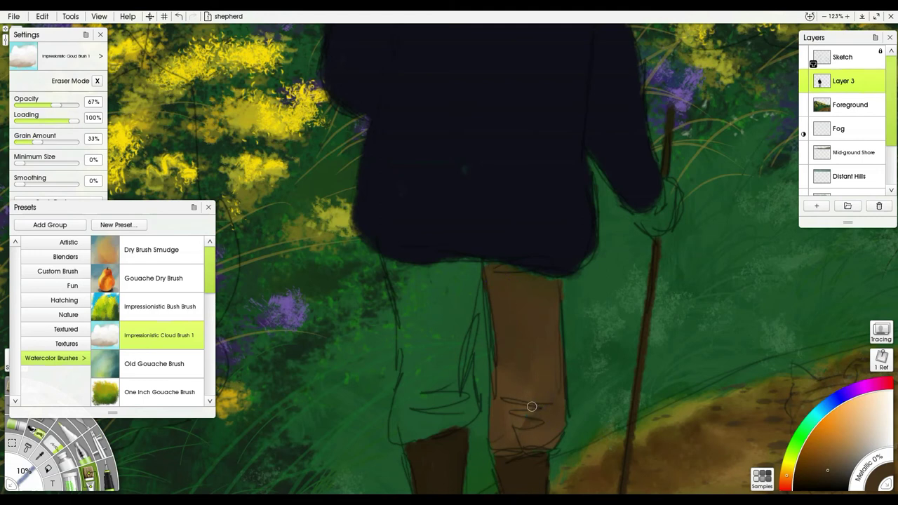
Fill the left trouser leg with the same brown, from the coat hem down to the boot.
{"action": "mouse_move", "coordinate": [463, 372]}
{"action": "left_mouse_down"}
{"action": "mouse_move", "coordinate": [471, 404]}
{"action": "mouse_move", "coordinate": [445, 425]}
{"action": "mouse_move", "coordinate": [467, 423]}
{"action": "mouse_move", "coordinate": [430, 433]}
{"action": "mouse_move", "coordinate": [474, 411]}
{"action": "mouse_move", "coordinate": [398, 440]}
{"action": "mouse_move", "coordinate": [429, 431]}
{"action": "mouse_move", "coordinate": [409, 438]}
{"action": "mouse_move", "coordinate": [399, 408]}
{"action": "mouse_move", "coordinate": [401, 435]}
{"action": "mouse_move", "coordinate": [394, 417]}
{"action": "mouse_move", "coordinate": [413, 399]}
{"action": "mouse_move", "coordinate": [450, 405]}
{"action": "mouse_move", "coordinate": [445, 422]}
{"action": "mouse_move", "coordinate": [435, 370]}
{"action": "mouse_move", "coordinate": [412, 416]}
{"action": "mouse_move", "coordinate": [404, 400]}
{"action": "mouse_move", "coordinate": [408, 321]}
{"action": "mouse_move", "coordinate": [389, 270]}
{"action": "mouse_move", "coordinate": [413, 276]}
{"action": "mouse_move", "coordinate": [387, 264]}
{"action": "mouse_move", "coordinate": [432, 279]}
{"action": "mouse_move", "coordinate": [406, 269]}
{"action": "mouse_move", "coordinate": [458, 272]}
{"action": "mouse_move", "coordinate": [415, 273]}
{"action": "mouse_move", "coordinate": [467, 262]}
{"action": "mouse_move", "coordinate": [467, 292]}
{"action": "mouse_move", "coordinate": [477, 268]}
{"action": "mouse_move", "coordinate": [439, 320]}
{"action": "left_mouse_up"}
{"action": "mouse_move", "coordinate": [464, 289]}
{"action": "left_mouse_down"}
{"action": "mouse_move", "coordinate": [456, 372]}
{"action": "mouse_move", "coordinate": [451, 349]}
{"action": "mouse_move", "coordinate": [434, 377]}
{"action": "mouse_move", "coordinate": [421, 358]}
{"action": "mouse_move", "coordinate": [415, 330]}
{"action": "mouse_move", "coordinate": [427, 318]}
{"action": "left_mouse_up"}
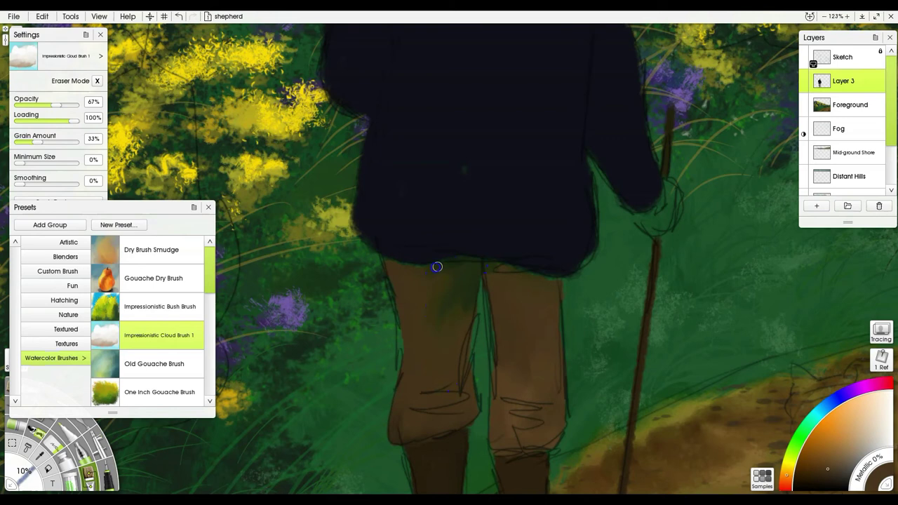
{"action": "left_click_drag", "start_coordinate": [405, 321], "coordinate": [401, 327]}
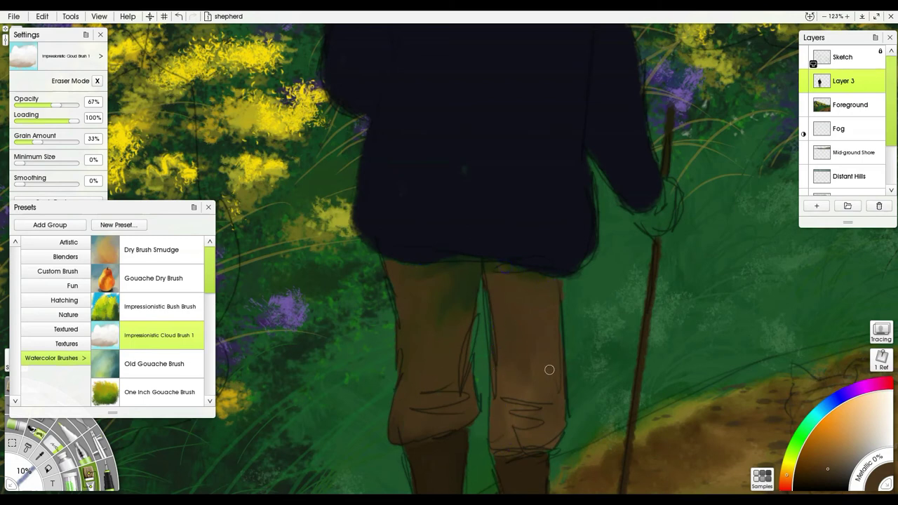
Paint the sides of the head below the cap and the hand on the staff in tan, shading with darker brown.
{"action": "scroll", "coordinate": [549, 370], "scroll_direction": "up", "scroll_amount": 10}
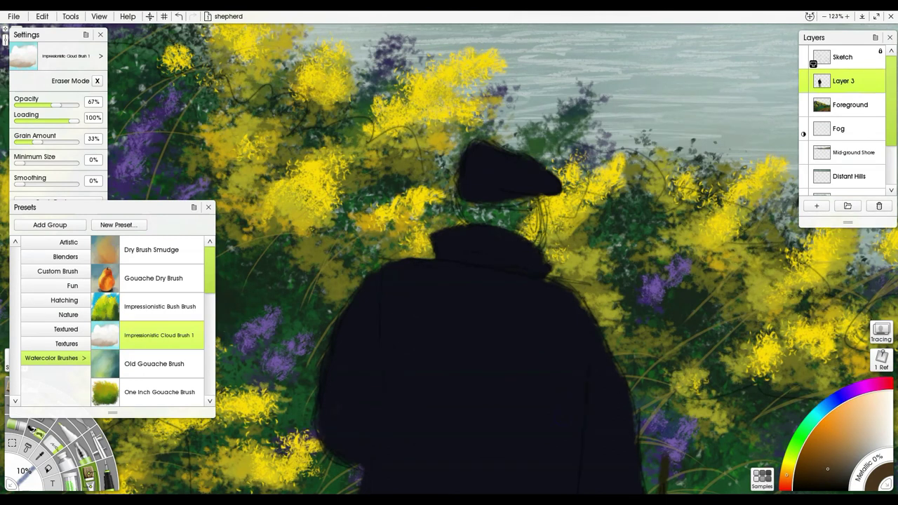
{"action": "left_click", "coordinate": [855, 438]}
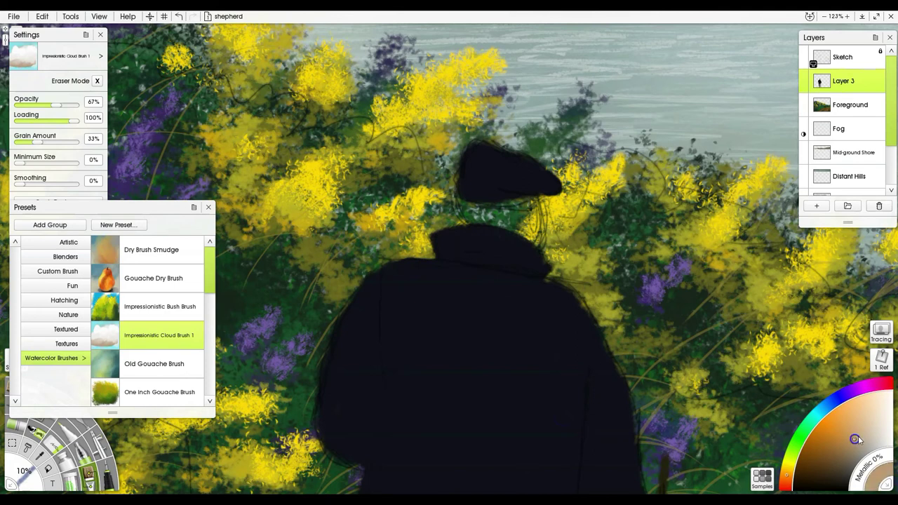
{"action": "left_click_drag", "start_coordinate": [532, 211], "coordinate": [532, 238]}
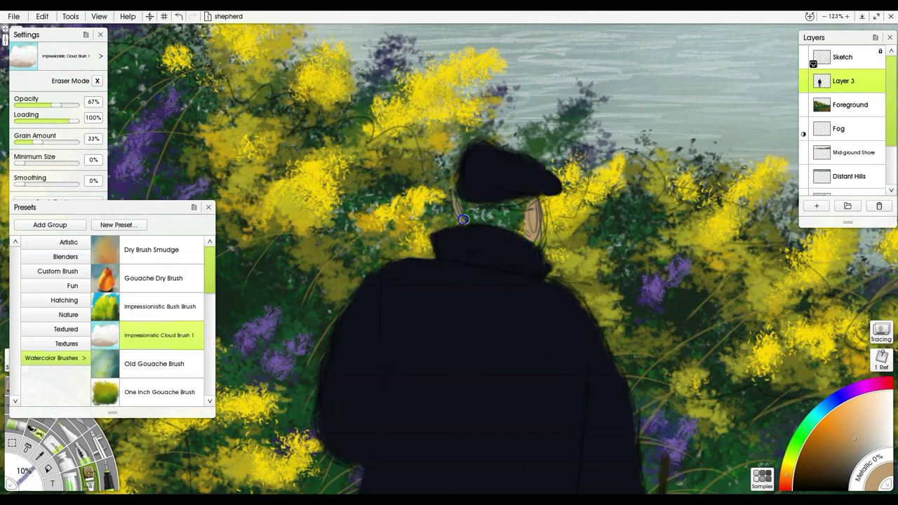
{"action": "mouse_move", "coordinate": [671, 399]}
{"action": "left_mouse_down"}
{"action": "mouse_move", "coordinate": [668, 286]}
{"action": "mouse_move", "coordinate": [650, 174]}
{"action": "left_mouse_up"}
{"action": "mouse_move", "coordinate": [643, 337]}
{"action": "left_mouse_down"}
{"action": "mouse_move", "coordinate": [642, 322]}
{"action": "mouse_move", "coordinate": [648, 346]}
{"action": "mouse_move", "coordinate": [623, 357]}
{"action": "mouse_move", "coordinate": [639, 324]}
{"action": "mouse_move", "coordinate": [622, 346]}
{"action": "mouse_move", "coordinate": [640, 328]}
{"action": "mouse_move", "coordinate": [624, 354]}
{"action": "mouse_move", "coordinate": [647, 364]}
{"action": "mouse_move", "coordinate": [620, 356]}
{"action": "mouse_move", "coordinate": [644, 327]}
{"action": "left_mouse_up"}
{"action": "left_click", "coordinate": [853, 448]}
{"action": "left_click", "coordinate": [849, 462]}
{"action": "left_click_drag", "start_coordinate": [534, 214], "coordinate": [571, 440]}
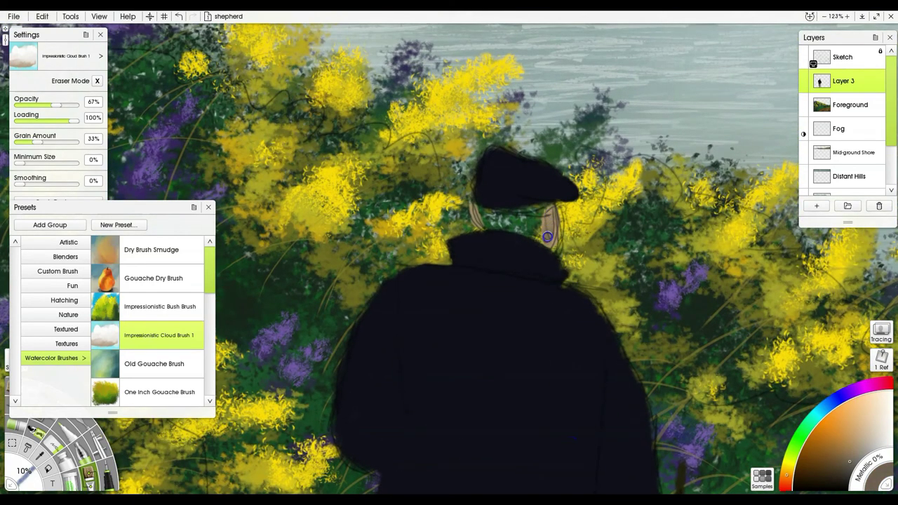
Paint the shepherd's hair between the cap and the collar in light grey tones.
{"action": "left_click", "coordinate": [863, 448]}
{"action": "left_click", "coordinate": [876, 443]}
{"action": "mouse_move", "coordinate": [519, 220]}
{"action": "left_mouse_down"}
{"action": "mouse_move", "coordinate": [484, 212]}
{"action": "mouse_move", "coordinate": [537, 211]}
{"action": "mouse_move", "coordinate": [535, 226]}
{"action": "mouse_move", "coordinate": [522, 229]}
{"action": "mouse_move", "coordinate": [489, 222]}
{"action": "mouse_move", "coordinate": [482, 210]}
{"action": "mouse_move", "coordinate": [518, 219]}
{"action": "mouse_move", "coordinate": [553, 203]}
{"action": "mouse_move", "coordinate": [536, 232]}
{"action": "left_mouse_up"}
{"action": "left_click", "coordinate": [863, 447]}
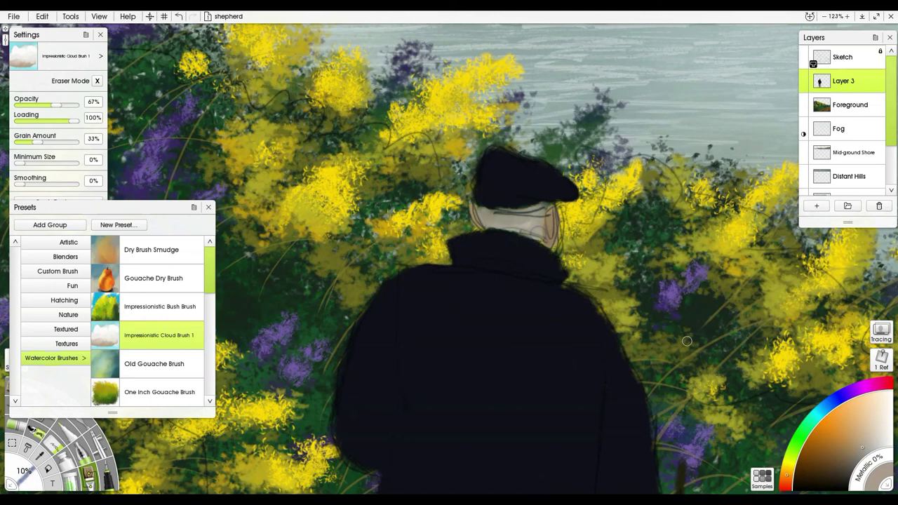
Paint three of the sketched dog's paws with light grey strokes.
{"action": "left_click_drag", "start_coordinate": [750, 424], "coordinate": [528, 273]}
{"action": "mouse_move", "coordinate": [645, 316]}
{"action": "left_mouse_down"}
{"action": "mouse_move", "coordinate": [611, 152]}
{"action": "mouse_move", "coordinate": [472, 100]}
{"action": "left_mouse_up"}
{"action": "mouse_move", "coordinate": [621, 391]}
{"action": "left_mouse_down"}
{"action": "mouse_move", "coordinate": [638, 315]}
{"action": "mouse_move", "coordinate": [699, 295]}
{"action": "left_mouse_up"}
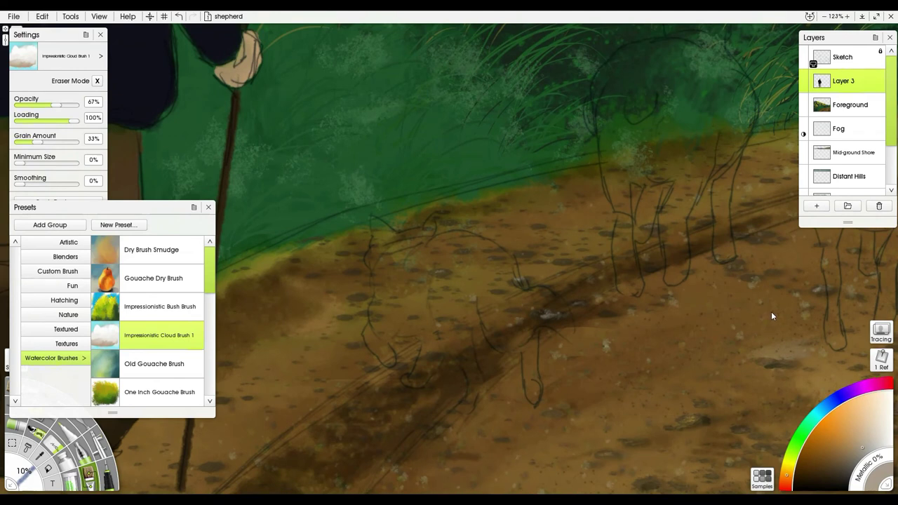
{"action": "left_click_drag", "start_coordinate": [411, 384], "coordinate": [424, 351]}
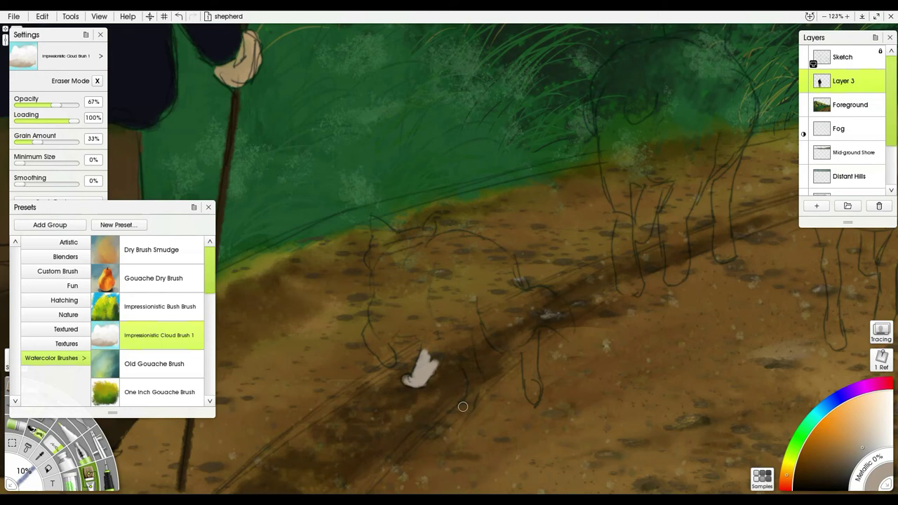
{"action": "left_click_drag", "start_coordinate": [459, 414], "coordinate": [473, 399]}
{"action": "left_click", "coordinate": [859, 453]}
{"action": "left_click_drag", "start_coordinate": [369, 349], "coordinate": [375, 342]}
Shift the paint colour to a pale cyan-grey and tint the dog's paws with it.
{"action": "left_click", "coordinate": [818, 414]}
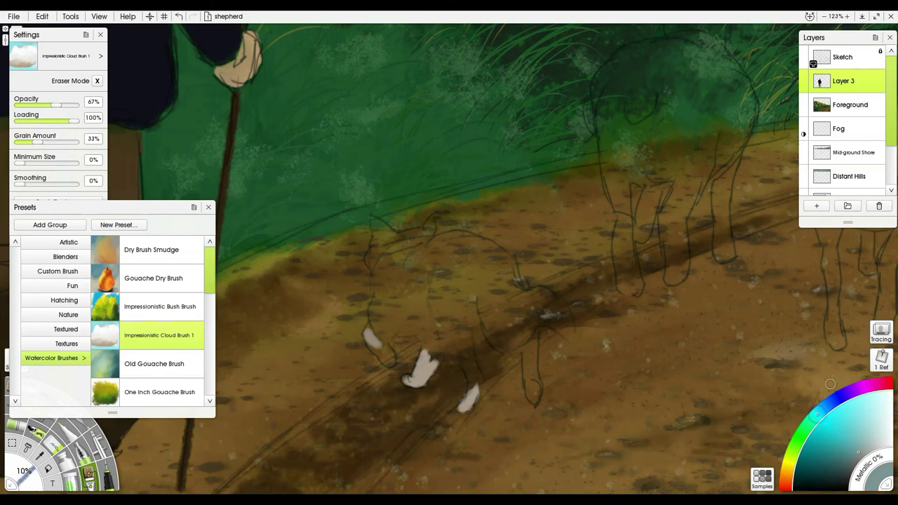
{"action": "mouse_move", "coordinate": [370, 327]}
{"action": "left_mouse_down"}
{"action": "mouse_move", "coordinate": [386, 354]}
{"action": "mouse_move", "coordinate": [371, 339]}
{"action": "left_mouse_up"}
{"action": "mouse_move", "coordinate": [417, 381]}
{"action": "left_mouse_down"}
{"action": "mouse_move", "coordinate": [430, 365]}
{"action": "mouse_move", "coordinate": [411, 381]}
{"action": "left_mouse_up"}
{"action": "left_click_drag", "start_coordinate": [473, 393], "coordinate": [468, 410]}
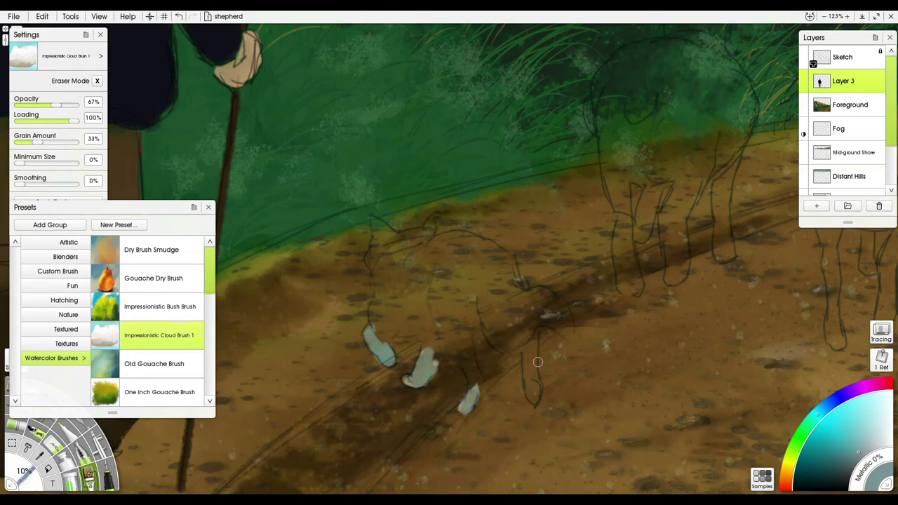
Paint the dog's light markings on the tail tip, haunches, head and legs in pale blue-grey.
{"action": "mouse_move", "coordinate": [544, 321]}
{"action": "left_mouse_down"}
{"action": "mouse_move", "coordinate": [538, 298]}
{"action": "mouse_move", "coordinate": [536, 316]}
{"action": "mouse_move", "coordinate": [548, 324]}
{"action": "left_mouse_up"}
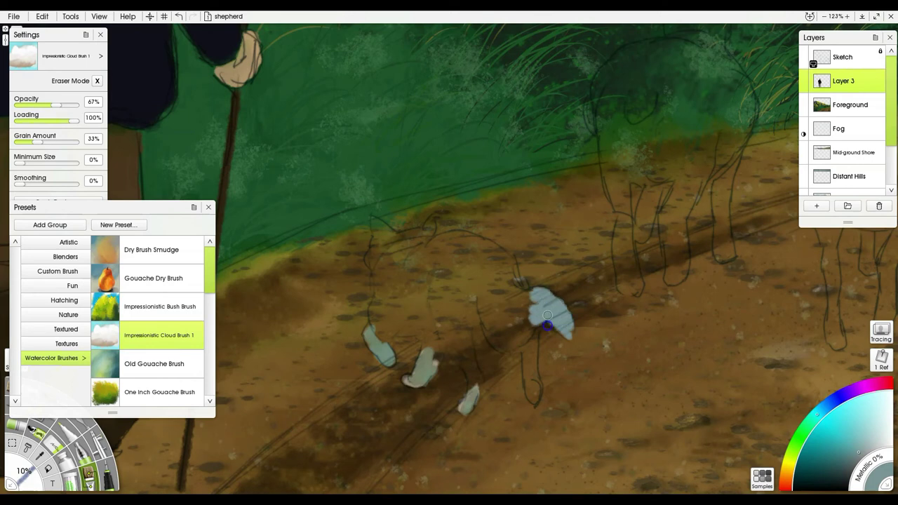
{"action": "left_click_drag", "start_coordinate": [486, 275], "coordinate": [475, 324]}
{"action": "mouse_move", "coordinate": [510, 259]}
{"action": "left_mouse_down"}
{"action": "mouse_move", "coordinate": [516, 284]}
{"action": "mouse_move", "coordinate": [510, 259]}
{"action": "mouse_move", "coordinate": [496, 249]}
{"action": "left_mouse_up"}
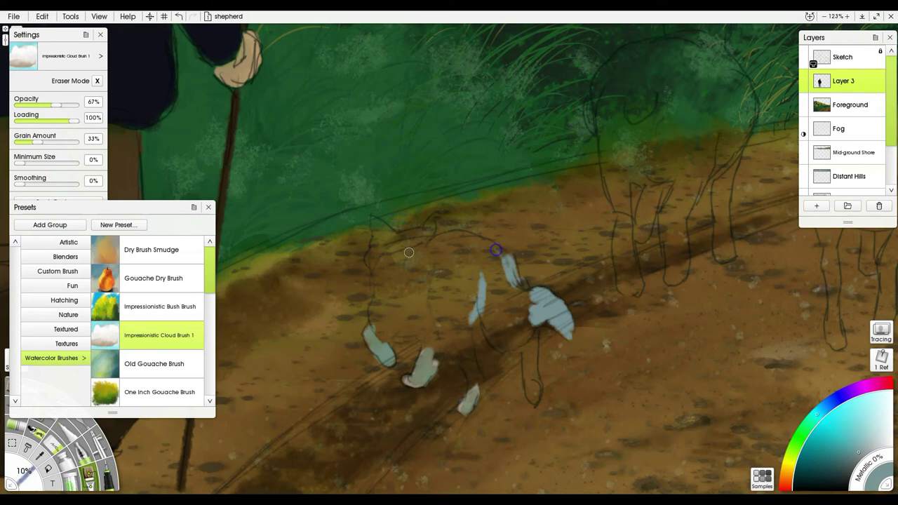
{"action": "left_click_drag", "start_coordinate": [412, 239], "coordinate": [388, 249]}
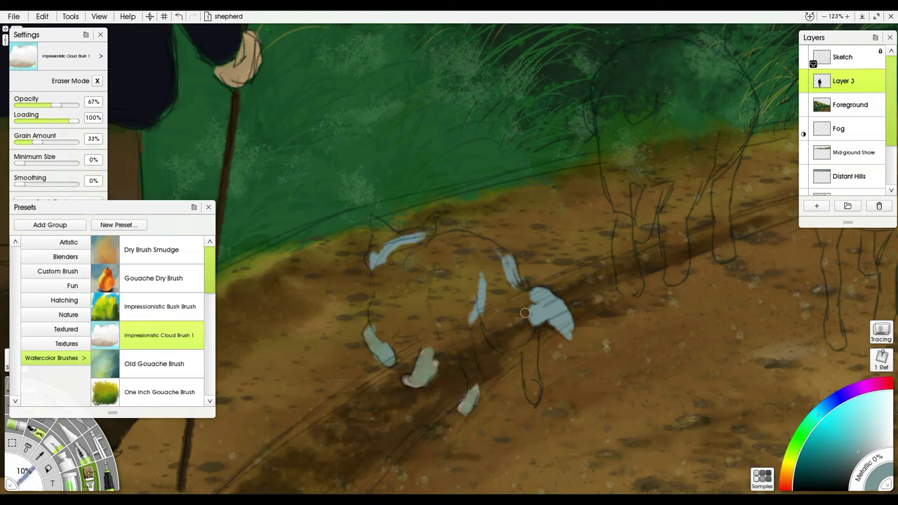
{"action": "left_click_drag", "start_coordinate": [526, 353], "coordinate": [533, 390]}
{"action": "mouse_move", "coordinate": [504, 345]}
{"action": "left_mouse_down"}
{"action": "mouse_move", "coordinate": [491, 319]}
{"action": "mouse_move", "coordinate": [472, 359]}
{"action": "left_mouse_up"}
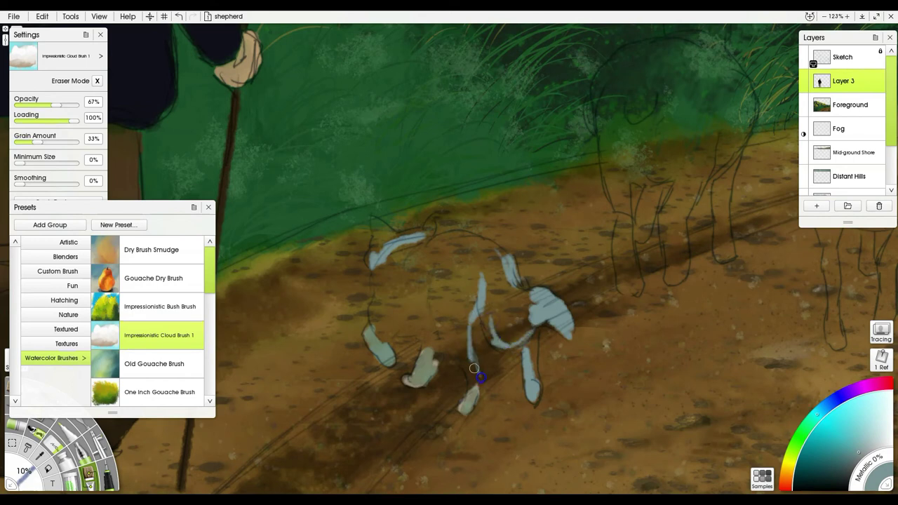
{"action": "left_click_drag", "start_coordinate": [435, 311], "coordinate": [448, 347]}
Choose a darker blue-grey and fill the dog's body, head, ears, upper legs and tail base, blending into the pale markings.
{"action": "left_click", "coordinate": [845, 472]}
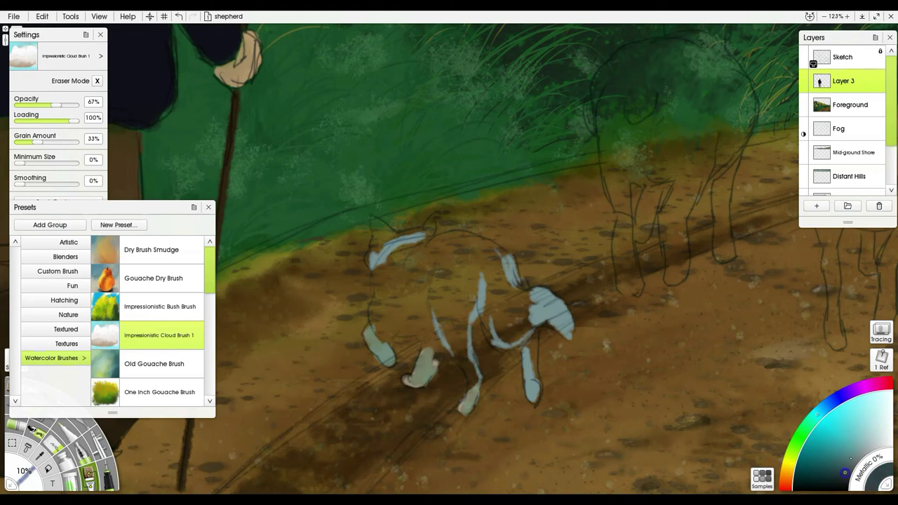
{"action": "mouse_move", "coordinate": [441, 295]}
{"action": "left_mouse_down"}
{"action": "mouse_move", "coordinate": [447, 267]}
{"action": "mouse_move", "coordinate": [448, 286]}
{"action": "mouse_move", "coordinate": [439, 292]}
{"action": "mouse_move", "coordinate": [444, 277]}
{"action": "mouse_move", "coordinate": [451, 336]}
{"action": "mouse_move", "coordinate": [452, 270]}
{"action": "mouse_move", "coordinate": [456, 309]}
{"action": "mouse_move", "coordinate": [459, 277]}
{"action": "mouse_move", "coordinate": [469, 311]}
{"action": "mouse_move", "coordinate": [473, 274]}
{"action": "mouse_move", "coordinate": [462, 334]}
{"action": "mouse_move", "coordinate": [460, 289]}
{"action": "mouse_move", "coordinate": [453, 299]}
{"action": "mouse_move", "coordinate": [476, 378]}
{"action": "left_mouse_up"}
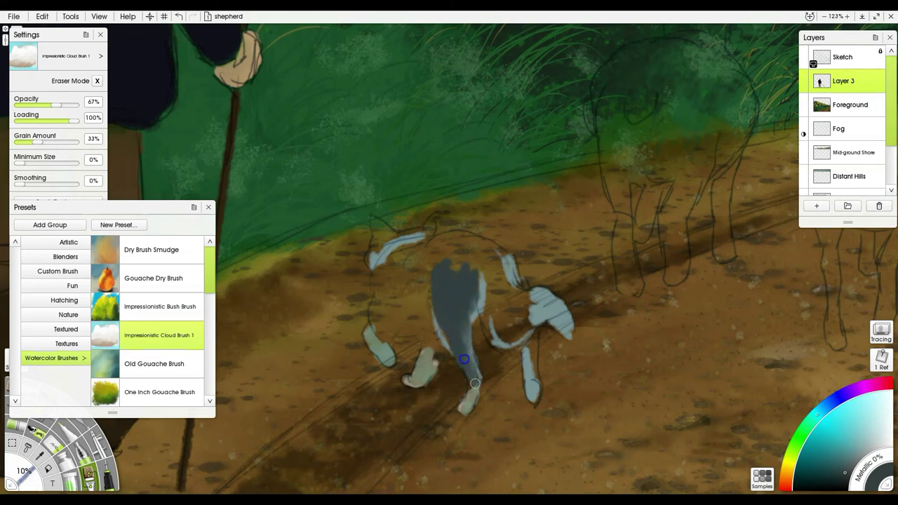
{"action": "mouse_move", "coordinate": [499, 295]}
{"action": "left_mouse_down"}
{"action": "mouse_move", "coordinate": [502, 322]}
{"action": "mouse_move", "coordinate": [489, 271]}
{"action": "mouse_move", "coordinate": [513, 314]}
{"action": "mouse_move", "coordinate": [506, 317]}
{"action": "mouse_move", "coordinate": [498, 293]}
{"action": "mouse_move", "coordinate": [527, 294]}
{"action": "mouse_move", "coordinate": [504, 294]}
{"action": "mouse_move", "coordinate": [514, 313]}
{"action": "mouse_move", "coordinate": [532, 314]}
{"action": "mouse_move", "coordinate": [512, 319]}
{"action": "mouse_move", "coordinate": [515, 332]}
{"action": "mouse_move", "coordinate": [493, 323]}
{"action": "mouse_move", "coordinate": [487, 300]}
{"action": "mouse_move", "coordinate": [496, 339]}
{"action": "left_mouse_up"}
{"action": "mouse_move", "coordinate": [500, 288]}
{"action": "left_mouse_down"}
{"action": "mouse_move", "coordinate": [489, 259]}
{"action": "mouse_move", "coordinate": [449, 241]}
{"action": "mouse_move", "coordinate": [416, 255]}
{"action": "mouse_move", "coordinate": [483, 265]}
{"action": "left_mouse_up"}
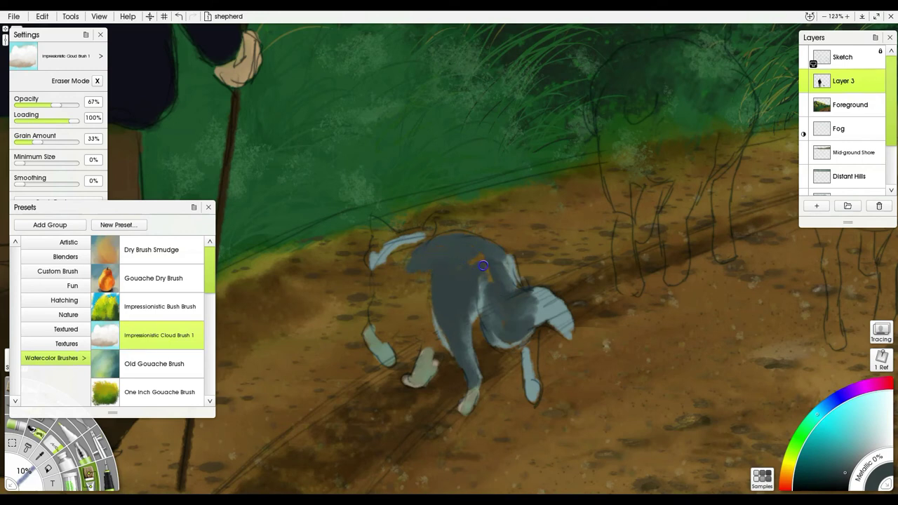
{"action": "mouse_move", "coordinate": [423, 278]}
{"action": "left_mouse_down"}
{"action": "mouse_move", "coordinate": [404, 266]}
{"action": "mouse_move", "coordinate": [385, 282]}
{"action": "mouse_move", "coordinate": [377, 277]}
{"action": "mouse_move", "coordinate": [378, 328]}
{"action": "mouse_move", "coordinate": [397, 329]}
{"action": "mouse_move", "coordinate": [417, 311]}
{"action": "left_mouse_up"}
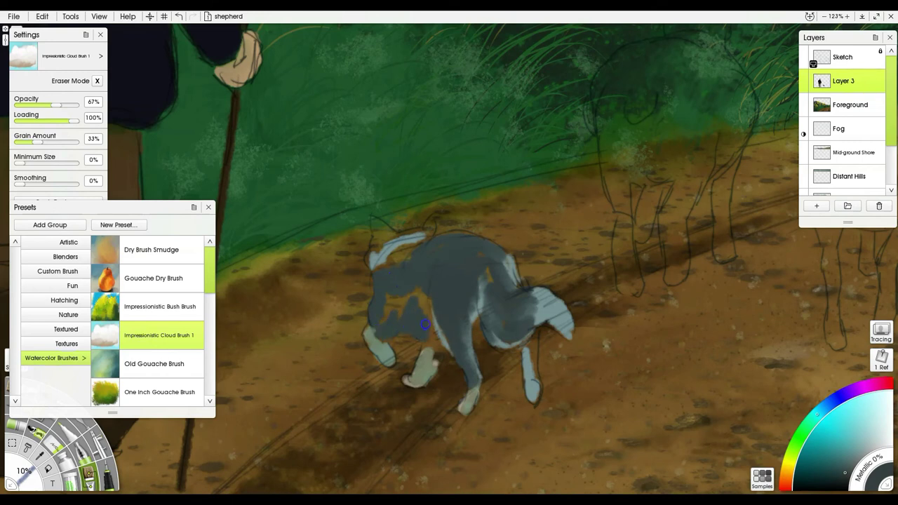
{"action": "mouse_move", "coordinate": [436, 343]}
{"action": "left_mouse_down"}
{"action": "mouse_move", "coordinate": [425, 310]}
{"action": "mouse_move", "coordinate": [430, 329]}
{"action": "mouse_move", "coordinate": [418, 309]}
{"action": "mouse_move", "coordinate": [389, 295]}
{"action": "left_mouse_up"}
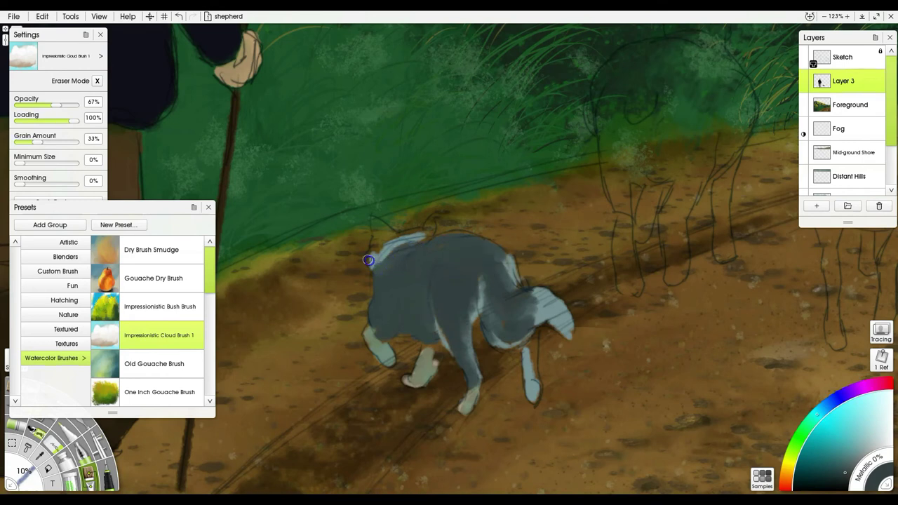
{"action": "mouse_move", "coordinate": [378, 234]}
{"action": "left_mouse_down"}
{"action": "mouse_move", "coordinate": [375, 223]}
{"action": "mouse_move", "coordinate": [383, 233]}
{"action": "mouse_move", "coordinate": [427, 232]}
{"action": "mouse_move", "coordinate": [423, 238]}
{"action": "left_mouse_up"}
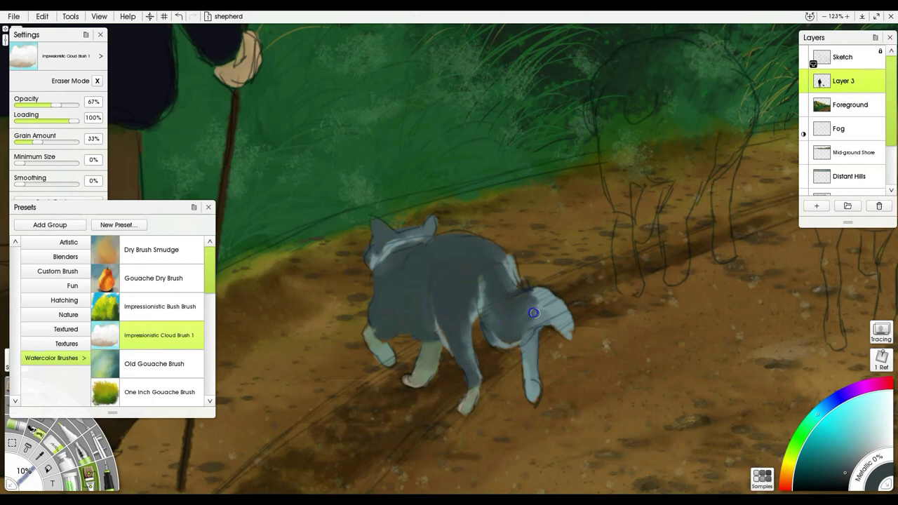
{"action": "left_click_drag", "start_coordinate": [516, 342], "coordinate": [491, 330]}
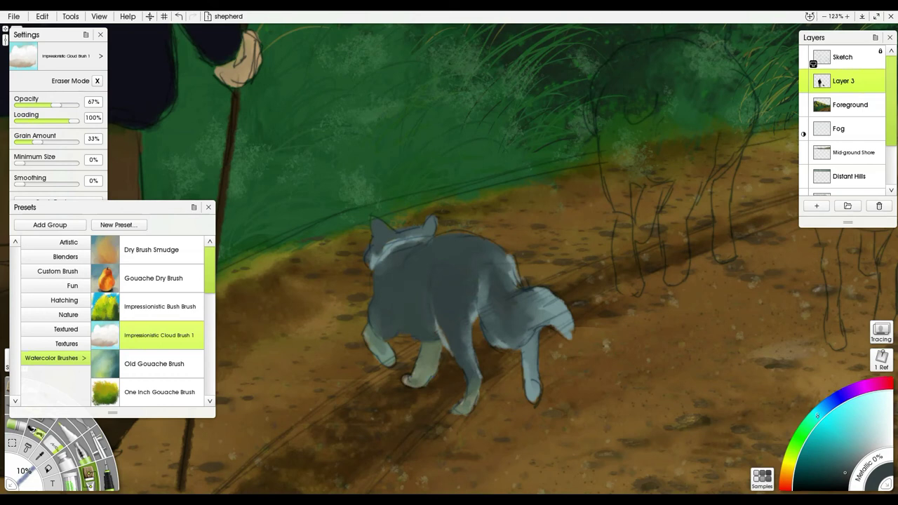
Choose a near-black cyan and shade the dog's flank, shoulder, ears, legs and the base of its tail.
{"action": "left_click", "coordinate": [832, 486]}
{"action": "left_click_drag", "start_coordinate": [425, 314], "coordinate": [425, 309]}
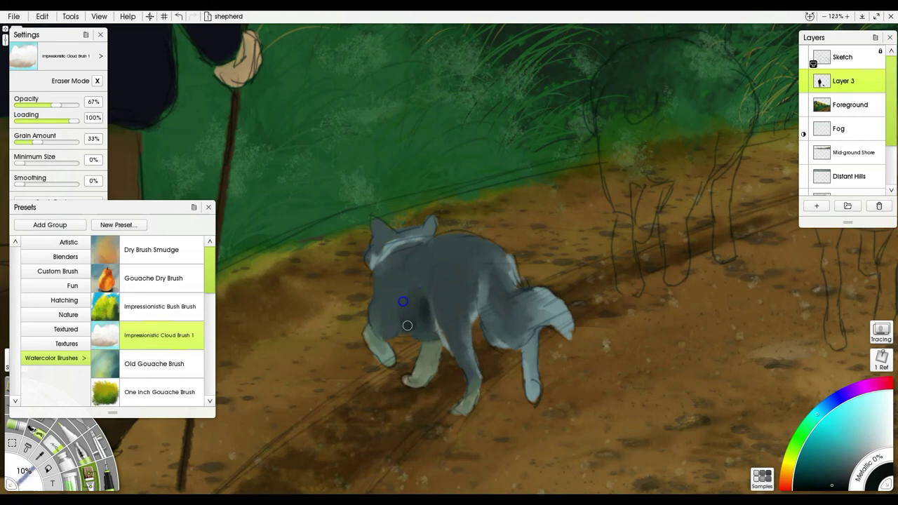
{"action": "left_click_drag", "start_coordinate": [421, 302], "coordinate": [438, 269]}
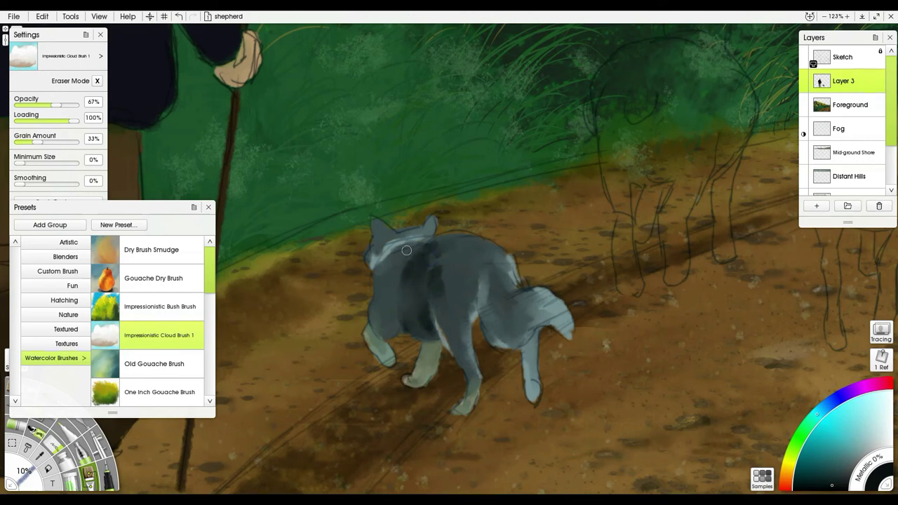
{"action": "left_click_drag", "start_coordinate": [378, 278], "coordinate": [388, 266]}
{"action": "mouse_move", "coordinate": [376, 301]}
{"action": "left_mouse_down"}
{"action": "mouse_move", "coordinate": [403, 319]}
{"action": "mouse_move", "coordinate": [384, 280]}
{"action": "mouse_move", "coordinate": [378, 315]}
{"action": "mouse_move", "coordinate": [398, 333]}
{"action": "left_mouse_up"}
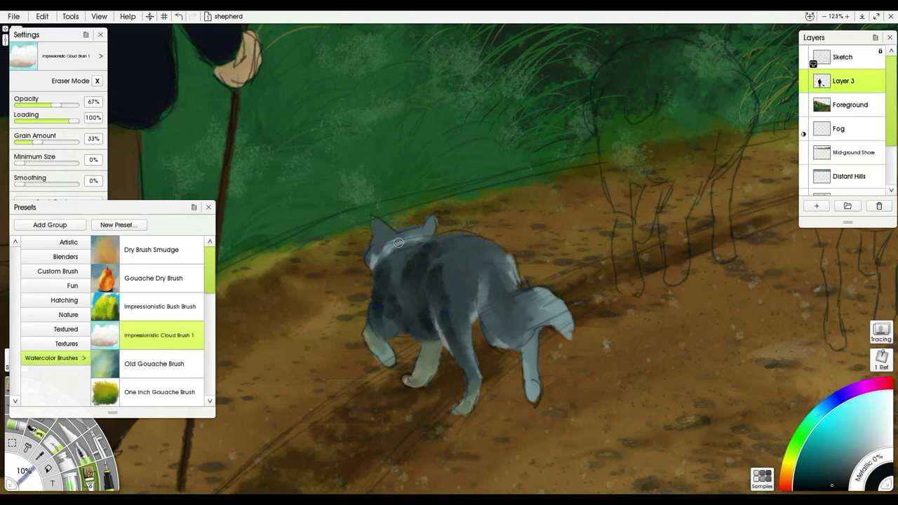
{"action": "mouse_move", "coordinate": [378, 226]}
{"action": "left_mouse_down"}
{"action": "mouse_move", "coordinate": [377, 254]}
{"action": "mouse_move", "coordinate": [392, 234]}
{"action": "mouse_move", "coordinate": [429, 228]}
{"action": "left_mouse_up"}
{"action": "mouse_move", "coordinate": [533, 365]}
{"action": "left_mouse_down"}
{"action": "mouse_move", "coordinate": [502, 341]}
{"action": "mouse_move", "coordinate": [509, 330]}
{"action": "mouse_move", "coordinate": [520, 334]}
{"action": "mouse_move", "coordinate": [502, 316]}
{"action": "mouse_move", "coordinate": [508, 341]}
{"action": "mouse_move", "coordinate": [492, 322]}
{"action": "mouse_move", "coordinate": [489, 331]}
{"action": "mouse_move", "coordinate": [494, 319]}
{"action": "mouse_move", "coordinate": [520, 313]}
{"action": "mouse_move", "coordinate": [523, 330]}
{"action": "mouse_move", "coordinate": [497, 327]}
{"action": "left_mouse_up"}
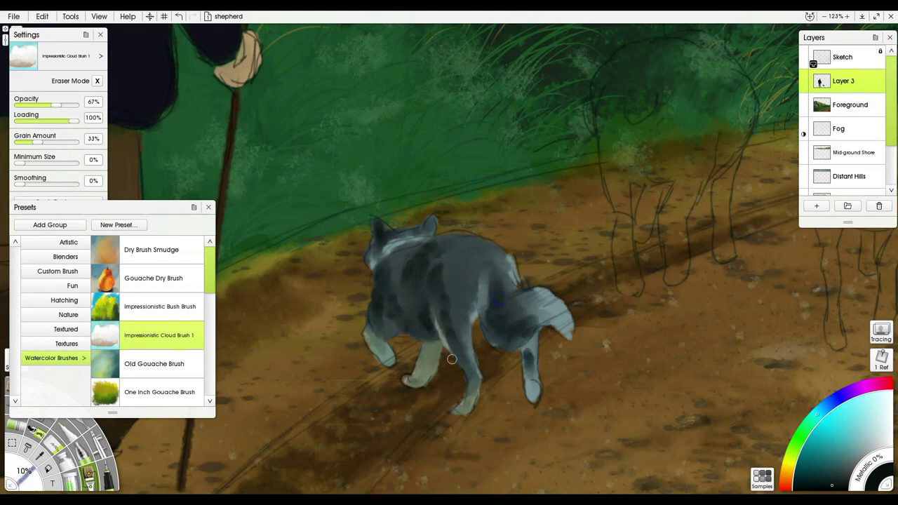
{"action": "mouse_move", "coordinate": [428, 365]}
{"action": "left_mouse_down"}
{"action": "mouse_move", "coordinate": [429, 348]}
{"action": "mouse_move", "coordinate": [424, 382]}
{"action": "mouse_move", "coordinate": [432, 343]}
{"action": "left_mouse_up"}
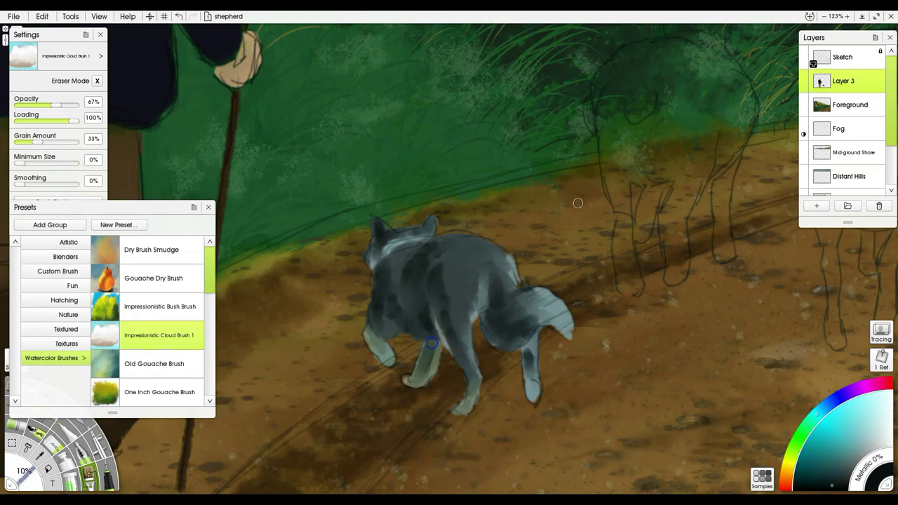
Sample the dog's dark shadow colour and block in the bodies of the two nearest sheep with a 38% brush.
{"action": "left_click", "coordinate": [498, 304], "text": "alt"}
{"action": "mouse_move", "coordinate": [688, 244]}
{"action": "left_mouse_down"}
{"action": "mouse_move", "coordinate": [372, 330]}
{"action": "mouse_move", "coordinate": [356, 359]}
{"action": "left_mouse_up"}
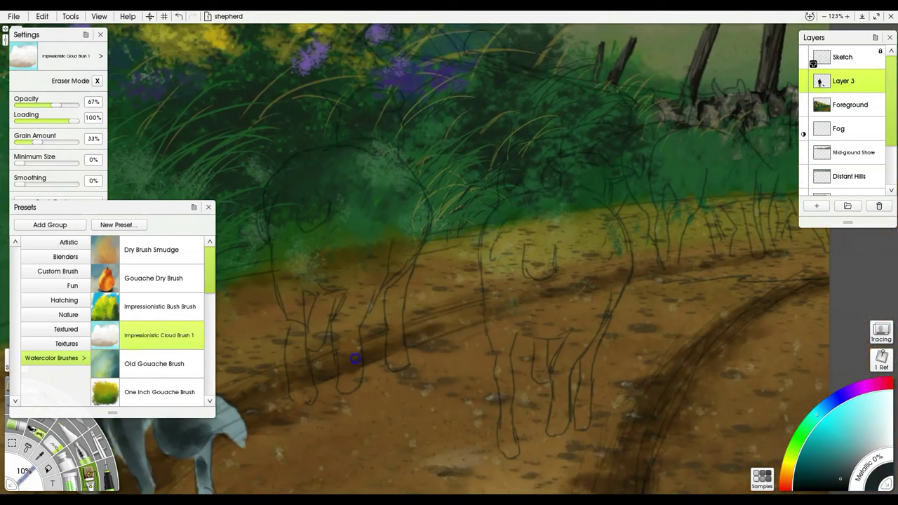
{"action": "mouse_move", "coordinate": [541, 294]}
{"action": "left_mouse_down"}
{"action": "mouse_move", "coordinate": [600, 286]}
{"action": "mouse_move", "coordinate": [572, 246]}
{"action": "mouse_move", "coordinate": [532, 290]}
{"action": "left_mouse_up"}
{"action": "mouse_move", "coordinate": [560, 241]}
{"action": "left_mouse_down"}
{"action": "mouse_move", "coordinate": [538, 211]}
{"action": "mouse_move", "coordinate": [502, 241]}
{"action": "mouse_move", "coordinate": [515, 287]}
{"action": "mouse_move", "coordinate": [538, 301]}
{"action": "mouse_move", "coordinate": [550, 287]}
{"action": "mouse_move", "coordinate": [594, 287]}
{"action": "mouse_move", "coordinate": [587, 208]}
{"action": "mouse_move", "coordinate": [525, 240]}
{"action": "left_mouse_up"}
{"action": "mouse_move", "coordinate": [383, 261]}
{"action": "left_mouse_down"}
{"action": "mouse_move", "coordinate": [403, 199]}
{"action": "mouse_move", "coordinate": [373, 188]}
{"action": "mouse_move", "coordinate": [356, 167]}
{"action": "mouse_move", "coordinate": [338, 172]}
{"action": "mouse_move", "coordinate": [294, 196]}
{"action": "mouse_move", "coordinate": [301, 263]}
{"action": "mouse_move", "coordinate": [321, 268]}
{"action": "left_mouse_up"}
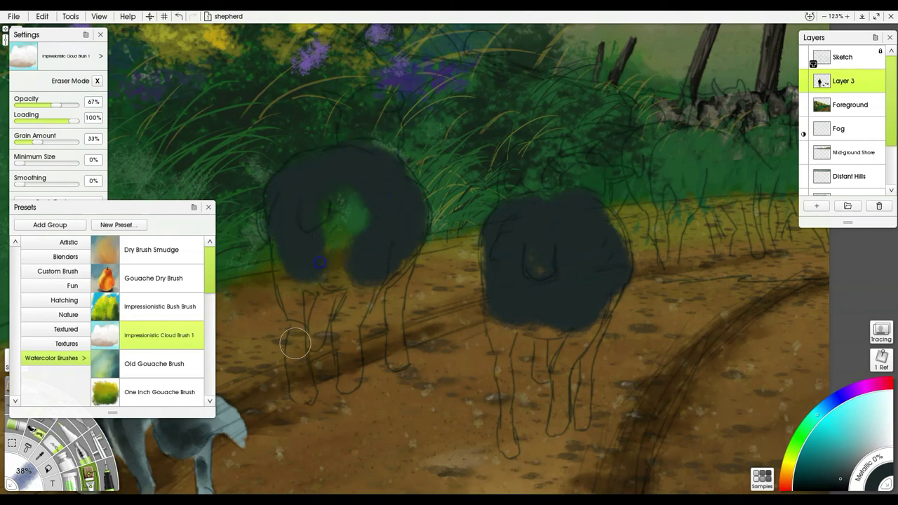
Lighten the first sheep's wool with the dog's pale blue-grey and paint its four legs, keeping the far leg darker.
{"action": "left_click", "coordinate": [236, 427], "text": "alt"}
{"action": "mouse_move", "coordinate": [364, 195]}
{"action": "left_mouse_down"}
{"action": "mouse_move", "coordinate": [341, 232]}
{"action": "mouse_move", "coordinate": [315, 187]}
{"action": "mouse_move", "coordinate": [326, 193]}
{"action": "mouse_move", "coordinate": [317, 227]}
{"action": "mouse_move", "coordinate": [301, 180]}
{"action": "mouse_move", "coordinate": [293, 184]}
{"action": "mouse_move", "coordinate": [347, 171]}
{"action": "mouse_move", "coordinate": [344, 157]}
{"action": "mouse_move", "coordinate": [393, 212]}
{"action": "mouse_move", "coordinate": [394, 241]}
{"action": "mouse_move", "coordinate": [376, 156]}
{"action": "mouse_move", "coordinate": [377, 271]}
{"action": "mouse_move", "coordinate": [358, 288]}
{"action": "mouse_move", "coordinate": [345, 335]}
{"action": "mouse_move", "coordinate": [397, 294]}
{"action": "mouse_move", "coordinate": [407, 242]}
{"action": "mouse_move", "coordinate": [389, 281]}
{"action": "mouse_move", "coordinate": [344, 298]}
{"action": "left_mouse_up"}
{"action": "mouse_move", "coordinate": [302, 367]}
{"action": "left_mouse_down"}
{"action": "mouse_move", "coordinate": [299, 329]}
{"action": "mouse_move", "coordinate": [301, 390]}
{"action": "left_mouse_up"}
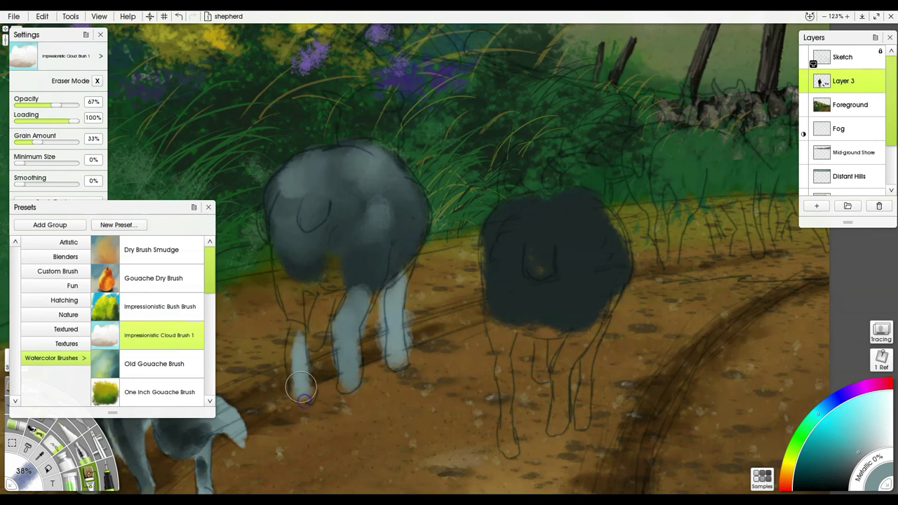
{"action": "left_click", "coordinate": [362, 293], "text": "alt"}
{"action": "mouse_move", "coordinate": [325, 306]}
{"action": "left_mouse_down"}
{"action": "mouse_move", "coordinate": [315, 343]}
{"action": "mouse_move", "coordinate": [329, 287]}
{"action": "mouse_move", "coordinate": [313, 348]}
{"action": "mouse_move", "coordinate": [337, 254]}
{"action": "mouse_move", "coordinate": [330, 285]}
{"action": "mouse_move", "coordinate": [348, 272]}
{"action": "mouse_move", "coordinate": [312, 270]}
{"action": "mouse_move", "coordinate": [296, 279]}
{"action": "mouse_move", "coordinate": [327, 322]}
{"action": "mouse_move", "coordinate": [331, 314]}
{"action": "mouse_move", "coordinate": [297, 326]}
{"action": "mouse_move", "coordinate": [289, 273]}
{"action": "mouse_move", "coordinate": [302, 401]}
{"action": "left_mouse_up"}
{"action": "left_click", "coordinate": [327, 320], "text": "alt"}
{"action": "left_click_drag", "start_coordinate": [294, 322], "coordinate": [307, 405]}
Paint the first sheep's head, ears and neck above the body in blue-grey.
{"action": "mouse_move", "coordinate": [393, 227]}
{"action": "left_mouse_down"}
{"action": "mouse_move", "coordinate": [397, 196]}
{"action": "mouse_move", "coordinate": [397, 230]}
{"action": "left_mouse_up"}
{"action": "left_click_drag", "start_coordinate": [403, 175], "coordinate": [424, 266]}
{"action": "mouse_move", "coordinate": [385, 215]}
{"action": "left_mouse_down"}
{"action": "mouse_move", "coordinate": [394, 189]}
{"action": "mouse_move", "coordinate": [384, 204]}
{"action": "mouse_move", "coordinate": [401, 200]}
{"action": "mouse_move", "coordinate": [399, 224]}
{"action": "mouse_move", "coordinate": [402, 197]}
{"action": "mouse_move", "coordinate": [424, 187]}
{"action": "mouse_move", "coordinate": [399, 208]}
{"action": "mouse_move", "coordinate": [418, 186]}
{"action": "mouse_move", "coordinate": [398, 206]}
{"action": "mouse_move", "coordinate": [350, 188]}
{"action": "mouse_move", "coordinate": [389, 209]}
{"action": "mouse_move", "coordinate": [397, 246]}
{"action": "mouse_move", "coordinate": [408, 225]}
{"action": "mouse_move", "coordinate": [407, 274]}
{"action": "mouse_move", "coordinate": [412, 214]}
{"action": "left_mouse_up"}
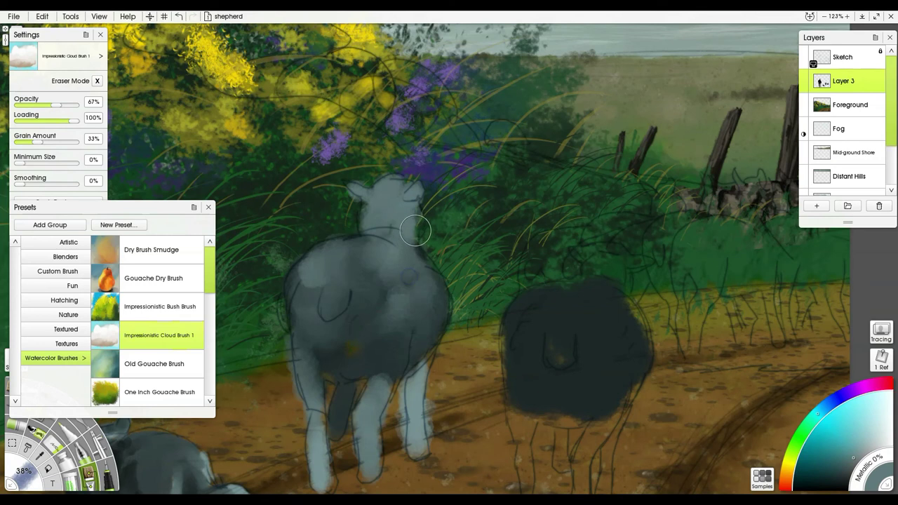
Lighten the second sheep's wool in blue-grey, reduce the brush size to 20% and paint its legs.
{"action": "mouse_move", "coordinate": [601, 311]}
{"action": "left_mouse_down"}
{"action": "mouse_move", "coordinate": [550, 311]}
{"action": "mouse_move", "coordinate": [574, 297]}
{"action": "mouse_move", "coordinate": [548, 307]}
{"action": "mouse_move", "coordinate": [524, 394]}
{"action": "mouse_move", "coordinate": [520, 362]}
{"action": "mouse_move", "coordinate": [597, 358]}
{"action": "mouse_move", "coordinate": [601, 377]}
{"action": "mouse_move", "coordinate": [610, 307]}
{"action": "mouse_move", "coordinate": [636, 380]}
{"action": "mouse_move", "coordinate": [630, 309]}
{"action": "mouse_move", "coordinate": [629, 361]}
{"action": "mouse_move", "coordinate": [598, 399]}
{"action": "mouse_move", "coordinate": [549, 412]}
{"action": "mouse_move", "coordinate": [530, 372]}
{"action": "mouse_move", "coordinate": [524, 439]}
{"action": "left_mouse_up"}
{"action": "left_click_drag", "start_coordinate": [558, 389], "coordinate": [541, 281]}
{"action": "key", "text": "bracketleft"}
{"action": "key", "text": "bracketleft"}
{"action": "key", "text": "bracketleft"}
{"action": "key", "text": "bracketleft"}
{"action": "key", "text": "bracketleft"}
{"action": "key", "text": "bracketleft"}
{"action": "key", "text": "bracketleft"}
{"action": "key", "text": "bracketleft"}
{"action": "key", "text": "bracketleft"}
{"action": "key", "text": "bracketleft"}
{"action": "key", "text": "bracketleft"}
{"action": "key", "text": "bracketleft"}
{"action": "key", "text": "bracketleft"}
{"action": "key", "text": "bracketleft"}
{"action": "key", "text": "bracketleft"}
{"action": "key", "text": "bracketleft"}
{"action": "key", "text": "bracketleft"}
{"action": "key", "text": "bracketleft"}
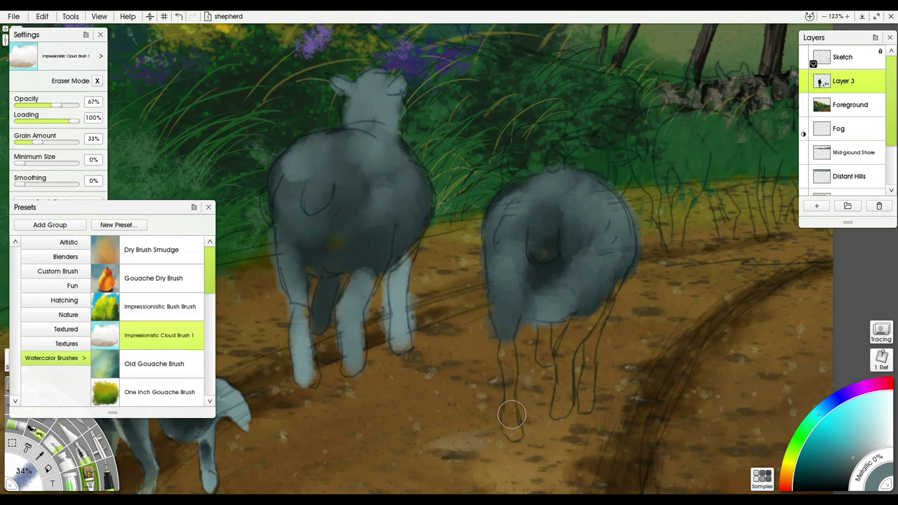
{"action": "mouse_move", "coordinate": [510, 401]}
{"action": "left_mouse_down"}
{"action": "mouse_move", "coordinate": [512, 430]}
{"action": "mouse_move", "coordinate": [507, 321]}
{"action": "mouse_move", "coordinate": [554, 338]}
{"action": "mouse_move", "coordinate": [546, 367]}
{"action": "left_mouse_up"}
{"action": "mouse_move", "coordinate": [593, 310]}
{"action": "left_mouse_down"}
{"action": "mouse_move", "coordinate": [570, 351]}
{"action": "mouse_move", "coordinate": [578, 321]}
{"action": "mouse_move", "coordinate": [562, 405]}
{"action": "mouse_move", "coordinate": [587, 353]}
{"action": "mouse_move", "coordinate": [591, 372]}
{"action": "mouse_move", "coordinate": [589, 344]}
{"action": "mouse_move", "coordinate": [627, 240]}
{"action": "left_mouse_up"}
Paint the second sheep's head in sampled dark blue-grey and its tail and rump in a lighter sampled tone.
{"action": "left_click", "coordinate": [548, 272], "text": "alt"}
{"action": "mouse_move", "coordinate": [604, 169]}
{"action": "left_mouse_down"}
{"action": "mouse_move", "coordinate": [583, 152]}
{"action": "mouse_move", "coordinate": [577, 167]}
{"action": "mouse_move", "coordinate": [629, 158]}
{"action": "left_mouse_up"}
{"action": "mouse_move", "coordinate": [591, 181]}
{"action": "left_mouse_down"}
{"action": "mouse_move", "coordinate": [598, 178]}
{"action": "mouse_move", "coordinate": [555, 155]}
{"action": "mouse_move", "coordinate": [615, 156]}
{"action": "mouse_move", "coordinate": [603, 167]}
{"action": "left_mouse_up"}
{"action": "left_click", "coordinate": [593, 231], "text": "alt"}
{"action": "mouse_move", "coordinate": [545, 248]}
{"action": "left_mouse_down"}
{"action": "mouse_move", "coordinate": [547, 278]}
{"action": "mouse_move", "coordinate": [571, 286]}
{"action": "left_mouse_up"}
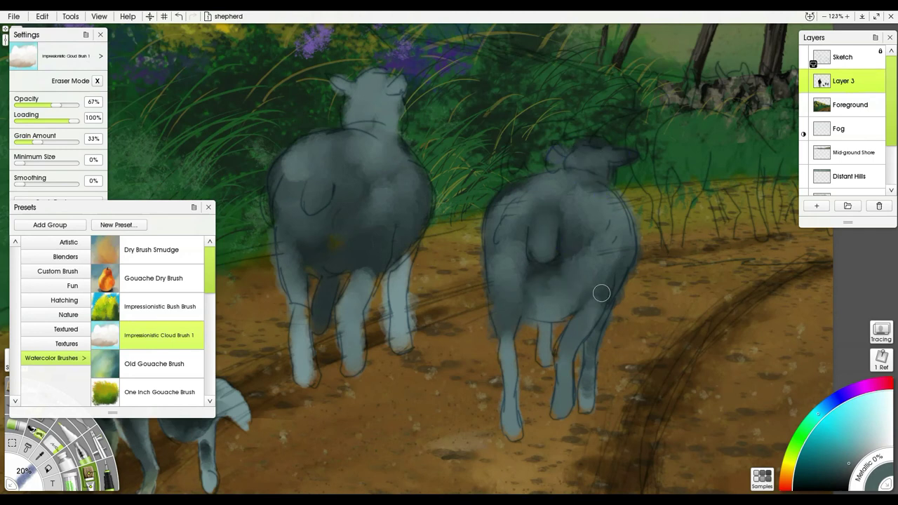
Shade the second sheep's legs with a darker sampled blue-grey and undo the stray stroke across the path.
{"action": "left_click", "coordinate": [518, 337], "text": "alt"}
{"action": "left_click_drag", "start_coordinate": [546, 330], "coordinate": [545, 357]}
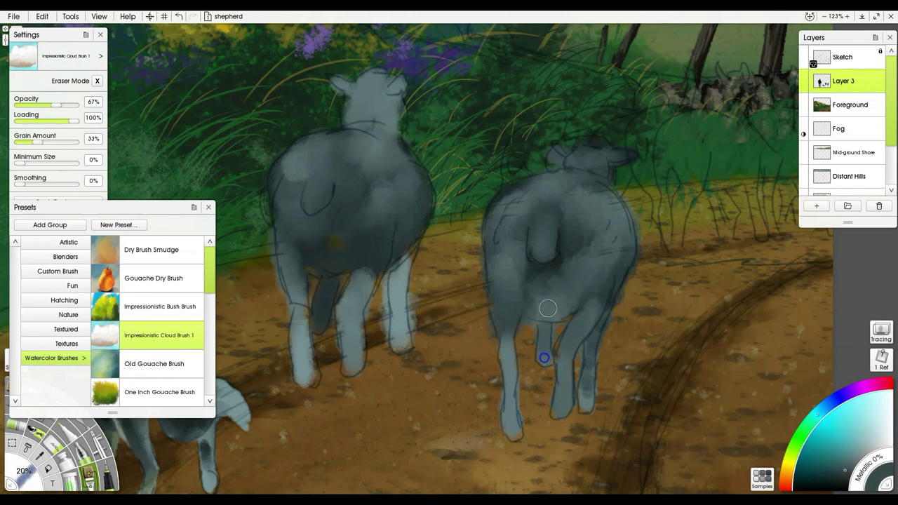
{"action": "left_click_drag", "start_coordinate": [567, 399], "coordinate": [568, 351]}
{"action": "left_click_drag", "start_coordinate": [484, 299], "coordinate": [407, 320]}
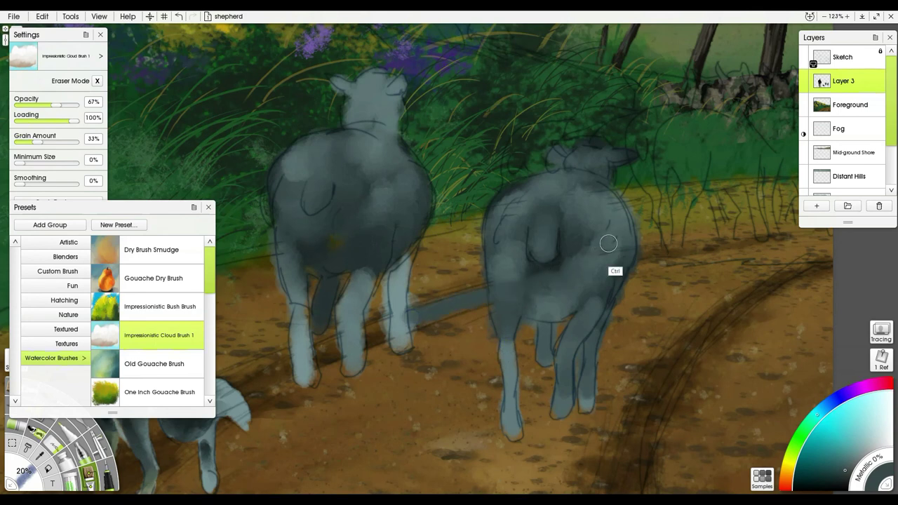
{"action": "key", "text": "ctrl+z"}
Block in the bodies of the sheep behind the second sheep's head in dark blue-grey.
{"action": "left_click_drag", "start_coordinate": [642, 242], "coordinate": [435, 336]}
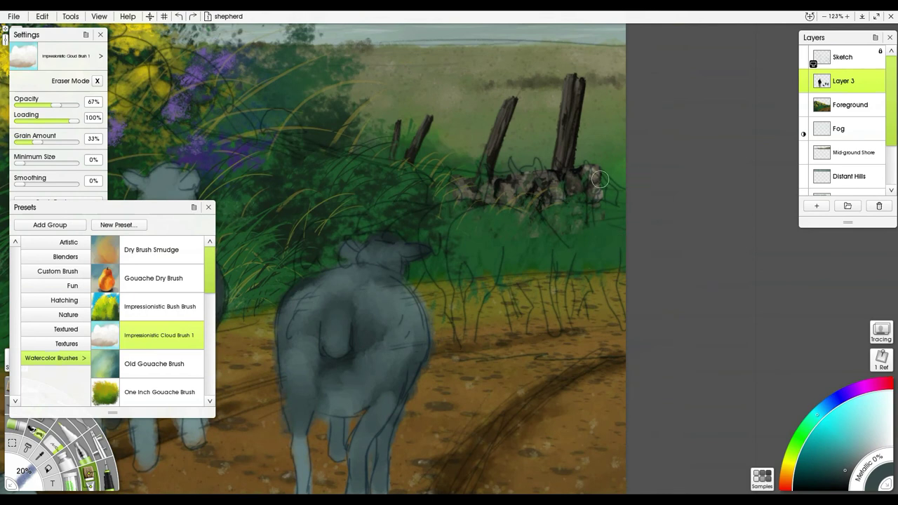
{"action": "scroll", "coordinate": [470, 263], "scroll_direction": "up", "scroll_amount": 3}
{"action": "left_click_drag", "start_coordinate": [700, 254], "coordinate": [744, 254]}
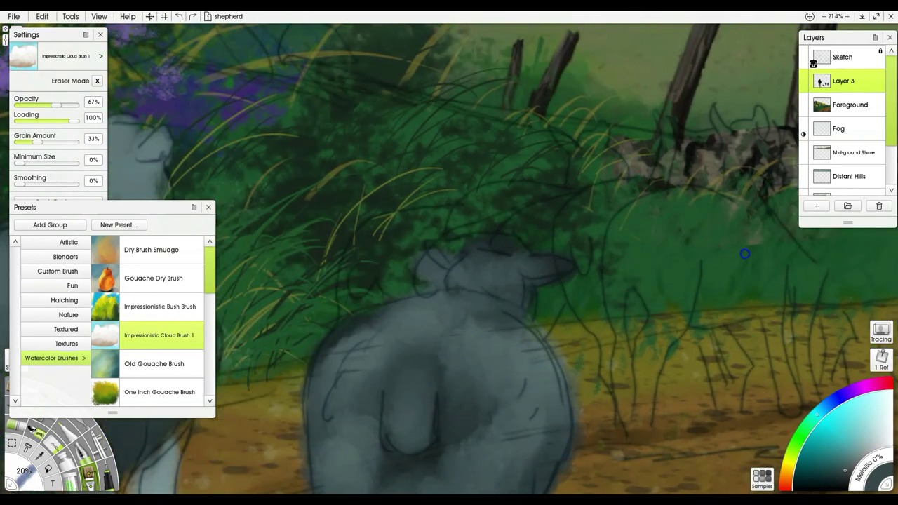
{"action": "mouse_move", "coordinate": [563, 223]}
{"action": "left_mouse_down"}
{"action": "mouse_move", "coordinate": [533, 211]}
{"action": "mouse_move", "coordinate": [560, 204]}
{"action": "mouse_move", "coordinate": [524, 212]}
{"action": "mouse_move", "coordinate": [519, 197]}
{"action": "mouse_move", "coordinate": [488, 221]}
{"action": "mouse_move", "coordinate": [486, 207]}
{"action": "mouse_move", "coordinate": [482, 227]}
{"action": "mouse_move", "coordinate": [448, 270]}
{"action": "mouse_move", "coordinate": [470, 241]}
{"action": "mouse_move", "coordinate": [410, 241]}
{"action": "mouse_move", "coordinate": [448, 222]}
{"action": "mouse_move", "coordinate": [374, 245]}
{"action": "mouse_move", "coordinate": [386, 240]}
{"action": "mouse_move", "coordinate": [358, 306]}
{"action": "mouse_move", "coordinate": [377, 239]}
{"action": "mouse_move", "coordinate": [395, 273]}
{"action": "left_mouse_up"}
{"action": "left_click", "coordinate": [346, 330], "text": "alt"}
{"action": "mouse_move", "coordinate": [364, 306]}
{"action": "left_mouse_down"}
{"action": "mouse_move", "coordinate": [396, 281]}
{"action": "mouse_move", "coordinate": [420, 241]}
{"action": "mouse_move", "coordinate": [410, 297]}
{"action": "mouse_move", "coordinate": [451, 254]}
{"action": "mouse_move", "coordinate": [541, 231]}
{"action": "mouse_move", "coordinate": [569, 246]}
{"action": "mouse_move", "coordinate": [577, 220]}
{"action": "mouse_move", "coordinate": [601, 294]}
{"action": "mouse_move", "coordinate": [594, 277]}
{"action": "mouse_move", "coordinate": [573, 287]}
{"action": "mouse_move", "coordinate": [537, 327]}
{"action": "mouse_move", "coordinate": [566, 275]}
{"action": "left_mouse_up"}
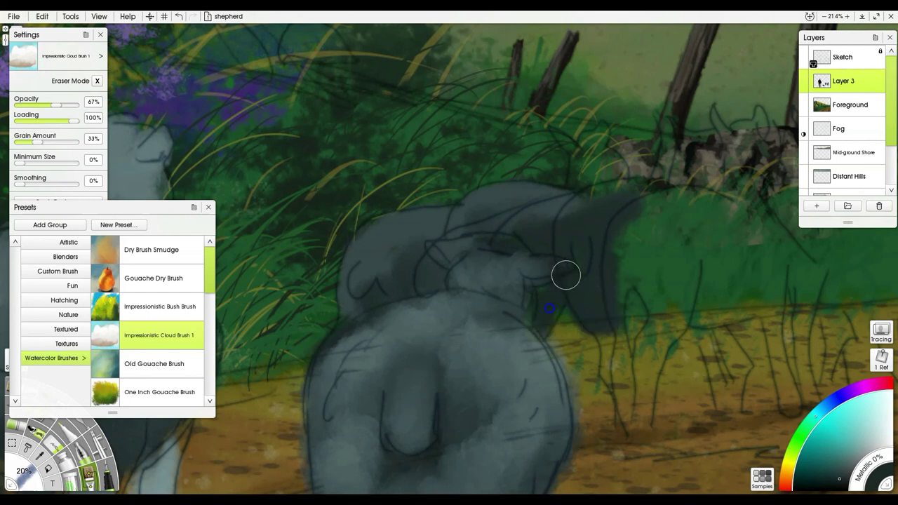
Reduce the brush size to 6% and paint the distant sheep's legs and lower bodies in dark blue-grey.
{"action": "mouse_move", "coordinate": [663, 337]}
{"action": "left_mouse_down"}
{"action": "mouse_move", "coordinate": [668, 256]}
{"action": "mouse_move", "coordinate": [658, 293]}
{"action": "mouse_move", "coordinate": [664, 328]}
{"action": "mouse_move", "coordinate": [642, 401]}
{"action": "left_mouse_up"}
{"action": "mouse_move", "coordinate": [716, 322]}
{"action": "left_mouse_down"}
{"action": "mouse_move", "coordinate": [695, 313]}
{"action": "mouse_move", "coordinate": [718, 227]}
{"action": "mouse_move", "coordinate": [739, 275]}
{"action": "mouse_move", "coordinate": [774, 257]}
{"action": "mouse_move", "coordinate": [595, 230]}
{"action": "left_mouse_up"}
{"action": "key", "text": "ctrl"}
{"action": "mouse_move", "coordinate": [708, 277]}
{"action": "left_mouse_down"}
{"action": "mouse_move", "coordinate": [682, 279]}
{"action": "mouse_move", "coordinate": [719, 235]}
{"action": "left_mouse_up"}
{"action": "left_click_drag", "start_coordinate": [719, 316], "coordinate": [731, 359]}
{"action": "mouse_move", "coordinate": [664, 263]}
{"action": "left_mouse_down"}
{"action": "mouse_move", "coordinate": [661, 303]}
{"action": "mouse_move", "coordinate": [648, 321]}
{"action": "mouse_move", "coordinate": [646, 256]}
{"action": "mouse_move", "coordinate": [620, 317]}
{"action": "left_mouse_up"}
{"action": "mouse_move", "coordinate": [623, 246]}
{"action": "left_mouse_down"}
{"action": "mouse_move", "coordinate": [627, 331]}
{"action": "mouse_move", "coordinate": [620, 282]}
{"action": "mouse_move", "coordinate": [628, 333]}
{"action": "mouse_move", "coordinate": [617, 355]}
{"action": "mouse_move", "coordinate": [598, 299]}
{"action": "mouse_move", "coordinate": [607, 365]}
{"action": "mouse_move", "coordinate": [591, 278]}
{"action": "mouse_move", "coordinate": [599, 212]}
{"action": "mouse_move", "coordinate": [599, 311]}
{"action": "mouse_move", "coordinate": [603, 206]}
{"action": "mouse_move", "coordinate": [589, 283]}
{"action": "mouse_move", "coordinate": [584, 278]}
{"action": "mouse_move", "coordinate": [557, 319]}
{"action": "mouse_move", "coordinate": [537, 280]}
{"action": "mouse_move", "coordinate": [555, 311]}
{"action": "mouse_move", "coordinate": [561, 356]}
{"action": "left_mouse_up"}
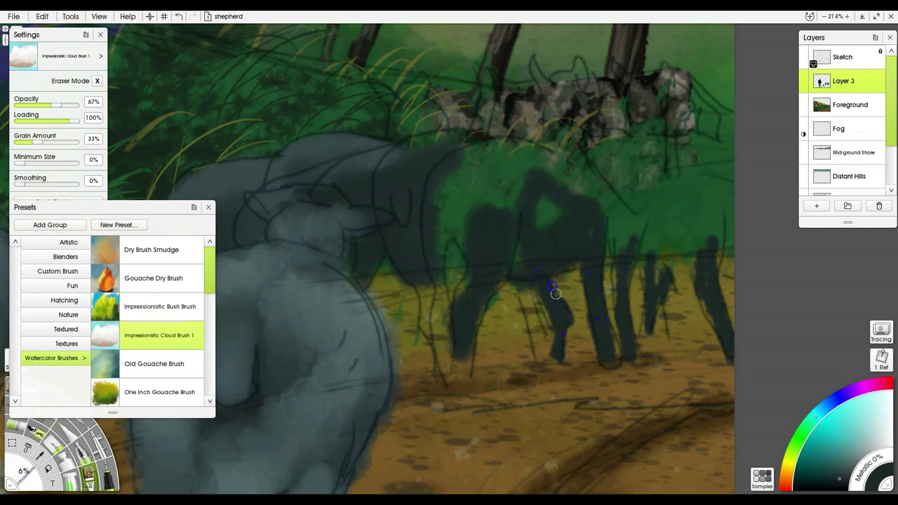
{"action": "mouse_move", "coordinate": [529, 282]}
{"action": "left_mouse_down"}
{"action": "mouse_move", "coordinate": [541, 339]}
{"action": "mouse_move", "coordinate": [524, 290]}
{"action": "mouse_move", "coordinate": [525, 321]}
{"action": "left_mouse_up"}
{"action": "mouse_move", "coordinate": [439, 284]}
{"action": "left_mouse_down"}
{"action": "mouse_move", "coordinate": [441, 364]}
{"action": "mouse_move", "coordinate": [449, 356]}
{"action": "mouse_move", "coordinate": [430, 325]}
{"action": "left_mouse_up"}
Block in the distant sheep's hind legs, necks, heads and ears in dark blue-grey.
{"action": "mouse_move", "coordinate": [432, 253]}
{"action": "left_mouse_down"}
{"action": "mouse_move", "coordinate": [438, 284]}
{"action": "mouse_move", "coordinate": [443, 216]}
{"action": "mouse_move", "coordinate": [469, 261]}
{"action": "mouse_move", "coordinate": [468, 206]}
{"action": "mouse_move", "coordinate": [509, 178]}
{"action": "mouse_move", "coordinate": [470, 163]}
{"action": "left_mouse_up"}
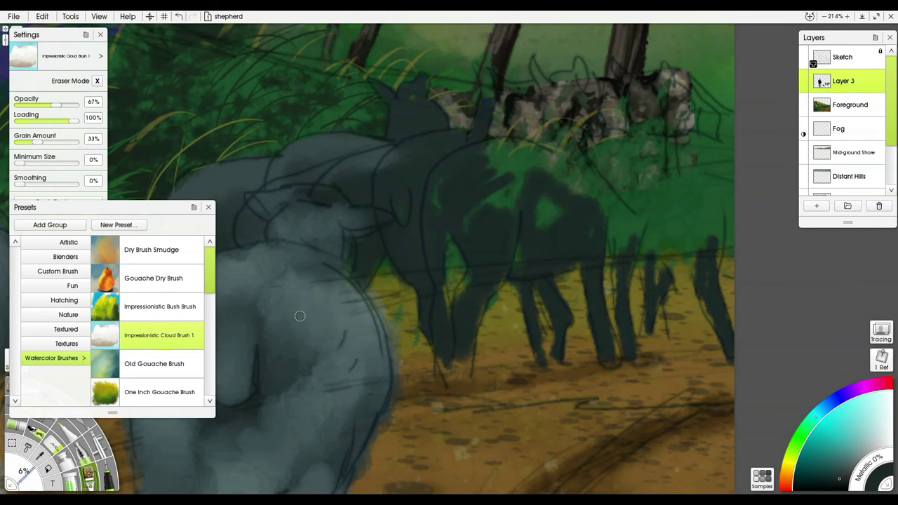
{"action": "mouse_move", "coordinate": [518, 143]}
{"action": "left_mouse_down"}
{"action": "mouse_move", "coordinate": [491, 151]}
{"action": "mouse_move", "coordinate": [560, 139]}
{"action": "left_mouse_up"}
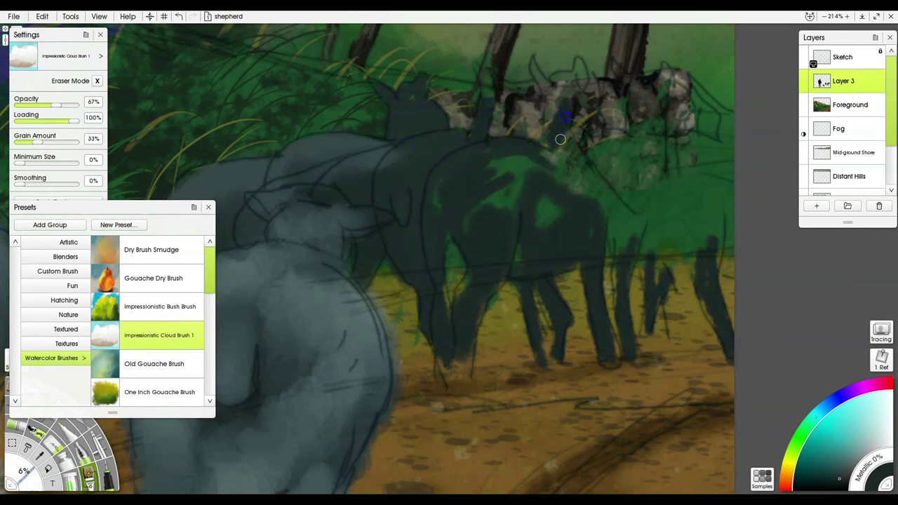
{"action": "mouse_move", "coordinate": [585, 86]}
{"action": "left_mouse_down"}
{"action": "mouse_move", "coordinate": [596, 93]}
{"action": "mouse_move", "coordinate": [538, 78]}
{"action": "left_mouse_up"}
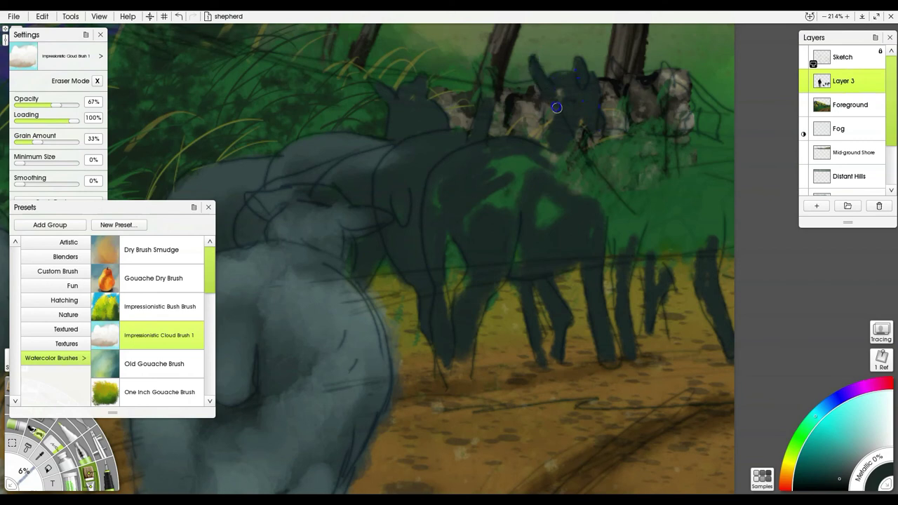
{"action": "left_click_drag", "start_coordinate": [517, 141], "coordinate": [502, 141]}
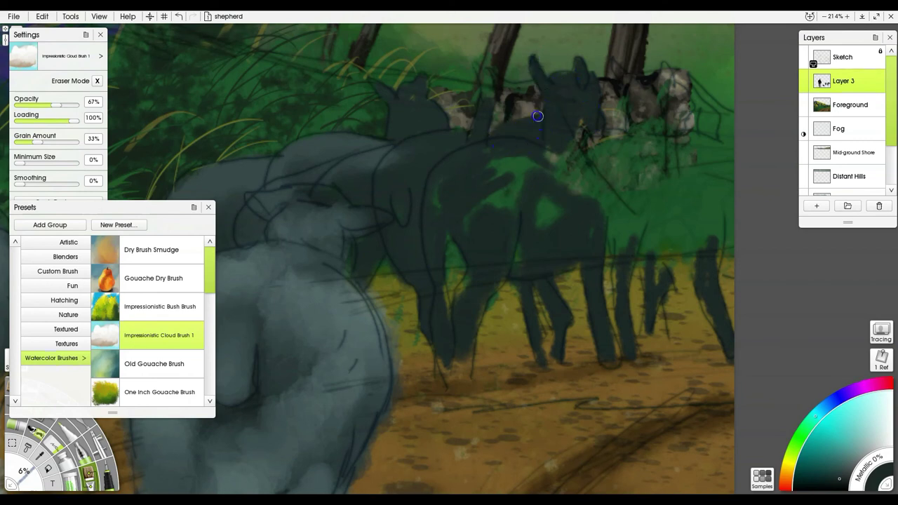
{"action": "left_click_drag", "start_coordinate": [538, 116], "coordinate": [504, 102]}
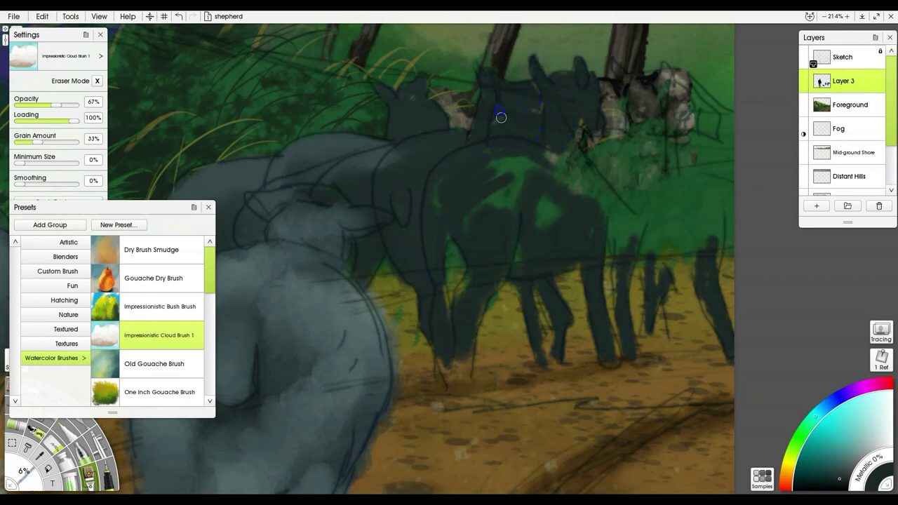
Enlarge the brush to 31% and fill the distant sheep's bodies with a sampled blue-grey.
{"action": "mouse_move", "coordinate": [536, 211]}
{"action": "left_mouse_down", "text": "shift"}
{"action": "mouse_move", "coordinate": [642, 198]}
{"action": "mouse_move", "coordinate": [582, 205]}
{"action": "left_mouse_up", "text": "shift"}
{"action": "mouse_move", "coordinate": [705, 188]}
{"action": "left_mouse_down"}
{"action": "mouse_move", "coordinate": [638, 201]}
{"action": "mouse_move", "coordinate": [732, 215]}
{"action": "mouse_move", "coordinate": [725, 173]}
{"action": "mouse_move", "coordinate": [585, 167]}
{"action": "mouse_move", "coordinate": [560, 209]}
{"action": "mouse_move", "coordinate": [510, 175]}
{"action": "mouse_move", "coordinate": [492, 194]}
{"action": "mouse_move", "coordinate": [545, 235]}
{"action": "mouse_move", "coordinate": [617, 157]}
{"action": "mouse_move", "coordinate": [668, 182]}
{"action": "mouse_move", "coordinate": [677, 200]}
{"action": "mouse_move", "coordinate": [646, 214]}
{"action": "mouse_move", "coordinate": [676, 234]}
{"action": "mouse_move", "coordinate": [708, 212]}
{"action": "mouse_move", "coordinate": [630, 243]}
{"action": "mouse_move", "coordinate": [445, 185]}
{"action": "mouse_move", "coordinate": [433, 170]}
{"action": "mouse_move", "coordinate": [410, 245]}
{"action": "left_mouse_up"}
{"action": "left_click", "coordinate": [345, 355], "text": "alt"}
{"action": "left_click_drag", "start_coordinate": [485, 145], "coordinate": [538, 150]}
{"action": "mouse_move", "coordinate": [522, 116]}
{"action": "left_mouse_down"}
{"action": "mouse_move", "coordinate": [543, 147]}
{"action": "mouse_move", "coordinate": [569, 166]}
{"action": "left_mouse_up"}
{"action": "left_click_drag", "start_coordinate": [706, 152], "coordinate": [701, 178]}
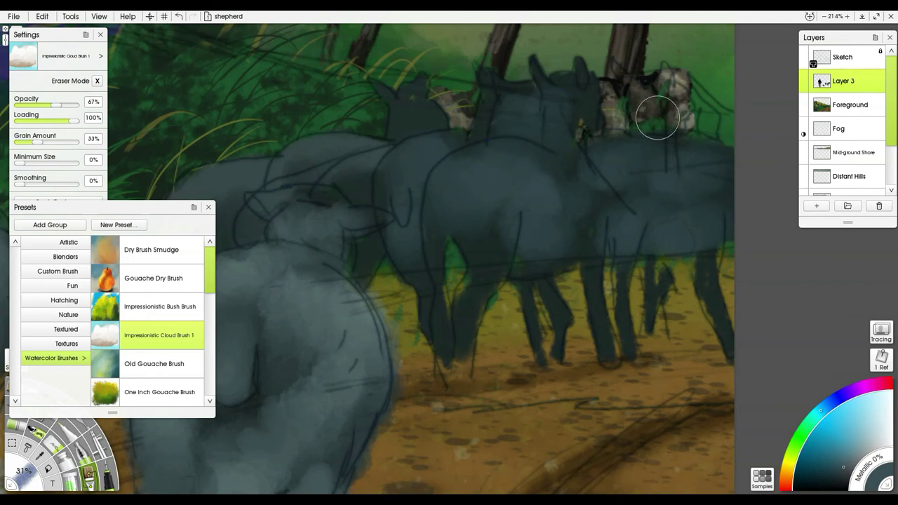
Hide the Foreground layer, reduce the brush to 11% and block in the farthest sheep's heads and ears in sampled dark blue-grey.
{"action": "left_click", "coordinate": [804, 100]}
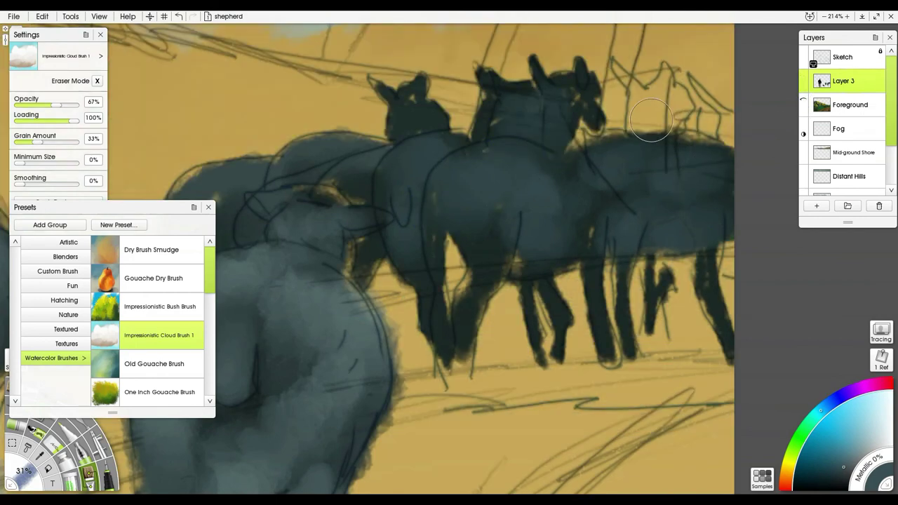
{"action": "left_click", "coordinate": [636, 192], "text": "alt"}
{"action": "left_click_drag", "start_coordinate": [654, 129], "coordinate": [632, 131]}
{"action": "mouse_move", "coordinate": [665, 74]}
{"action": "left_mouse_down"}
{"action": "mouse_move", "coordinate": [653, 110]}
{"action": "mouse_move", "coordinate": [640, 96]}
{"action": "mouse_move", "coordinate": [636, 129]}
{"action": "mouse_move", "coordinate": [619, 64]}
{"action": "mouse_move", "coordinate": [648, 100]}
{"action": "mouse_move", "coordinate": [669, 113]}
{"action": "mouse_move", "coordinate": [667, 94]}
{"action": "mouse_move", "coordinate": [680, 101]}
{"action": "mouse_move", "coordinate": [682, 132]}
{"action": "mouse_move", "coordinate": [732, 140]}
{"action": "mouse_move", "coordinate": [728, 125]}
{"action": "mouse_move", "coordinate": [730, 147]}
{"action": "mouse_move", "coordinate": [703, 89]}
{"action": "mouse_move", "coordinate": [730, 120]}
{"action": "mouse_move", "coordinate": [731, 103]}
{"action": "mouse_move", "coordinate": [711, 148]}
{"action": "left_mouse_up"}
{"action": "left_click_drag", "start_coordinate": [600, 160], "coordinate": [575, 150]}
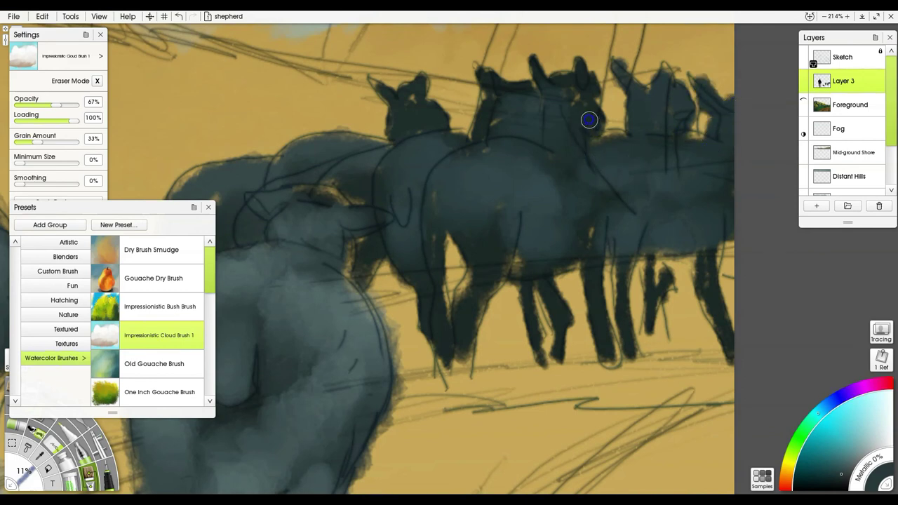
{"action": "mouse_move", "coordinate": [530, 254]}
{"action": "left_mouse_down"}
{"action": "mouse_move", "coordinate": [484, 268]}
{"action": "mouse_move", "coordinate": [462, 298]}
{"action": "mouse_move", "coordinate": [461, 359]}
{"action": "mouse_move", "coordinate": [444, 340]}
{"action": "left_mouse_up"}
{"action": "mouse_move", "coordinate": [354, 272]}
{"action": "left_mouse_down"}
{"action": "mouse_move", "coordinate": [312, 195]}
{"action": "mouse_move", "coordinate": [397, 186]}
{"action": "mouse_move", "coordinate": [440, 154]}
{"action": "mouse_move", "coordinate": [434, 159]}
{"action": "mouse_move", "coordinate": [430, 140]}
{"action": "mouse_move", "coordinate": [440, 140]}
{"action": "mouse_move", "coordinate": [442, 179]}
{"action": "mouse_move", "coordinate": [426, 237]}
{"action": "mouse_move", "coordinate": [471, 197]}
{"action": "mouse_move", "coordinate": [400, 142]}
{"action": "mouse_move", "coordinate": [395, 131]}
{"action": "mouse_move", "coordinate": [403, 120]}
{"action": "mouse_move", "coordinate": [379, 84]}
{"action": "left_mouse_up"}
Lighten the distant sheep's heads, backs and rumps with a lighter sampled blue-grey.
{"action": "left_click", "coordinate": [347, 306], "text": "alt"}
{"action": "mouse_move", "coordinate": [388, 133]}
{"action": "left_mouse_down"}
{"action": "mouse_move", "coordinate": [303, 147]}
{"action": "mouse_move", "coordinate": [336, 140]}
{"action": "mouse_move", "coordinate": [318, 149]}
{"action": "left_mouse_up"}
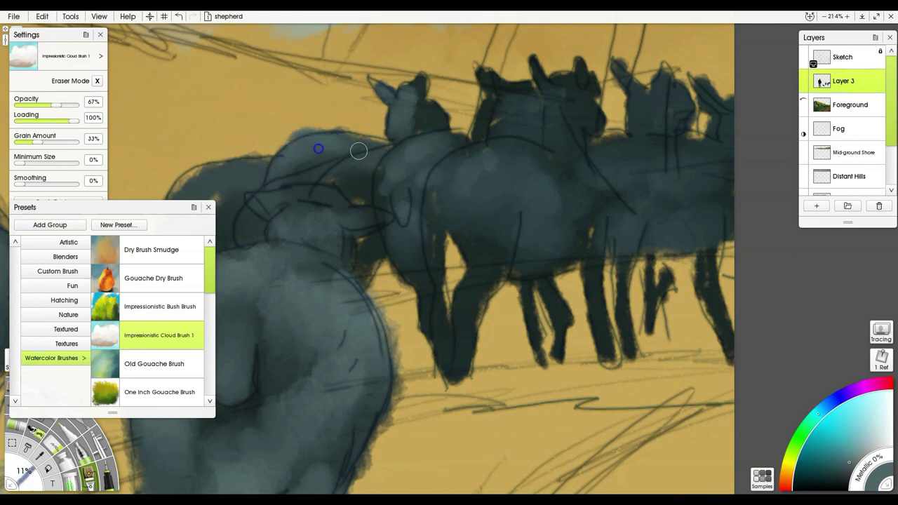
{"action": "left_click_drag", "start_coordinate": [348, 176], "coordinate": [533, 168]}
{"action": "mouse_move", "coordinate": [425, 172]}
{"action": "left_mouse_down"}
{"action": "mouse_move", "coordinate": [400, 166]}
{"action": "mouse_move", "coordinate": [407, 157]}
{"action": "mouse_move", "coordinate": [422, 155]}
{"action": "mouse_move", "coordinate": [383, 175]}
{"action": "mouse_move", "coordinate": [362, 200]}
{"action": "mouse_move", "coordinate": [369, 217]}
{"action": "mouse_move", "coordinate": [354, 236]}
{"action": "mouse_move", "coordinate": [344, 234]}
{"action": "mouse_move", "coordinate": [347, 273]}
{"action": "left_mouse_up"}
{"action": "left_click_drag", "start_coordinate": [395, 188], "coordinate": [388, 238]}
{"action": "mouse_move", "coordinate": [705, 197]}
{"action": "left_mouse_down"}
{"action": "mouse_move", "coordinate": [702, 211]}
{"action": "mouse_move", "coordinate": [494, 253]}
{"action": "left_mouse_up"}
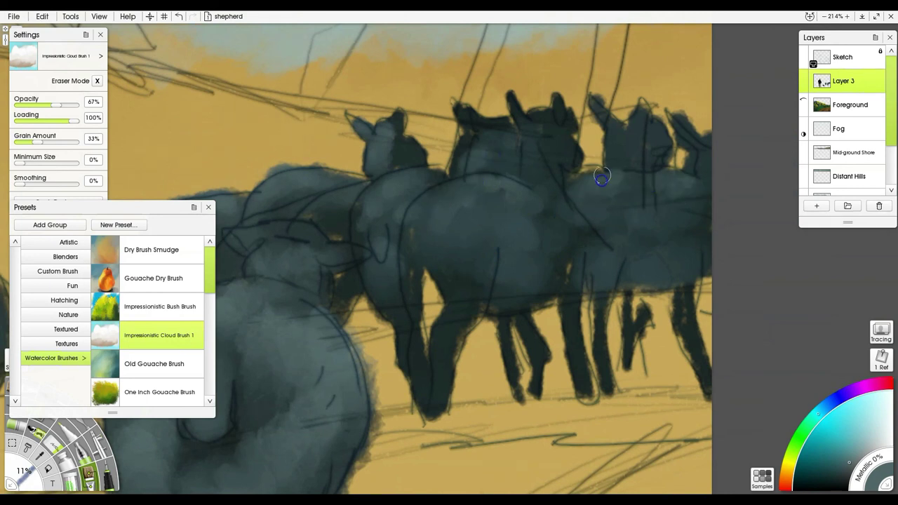
{"action": "mouse_move", "coordinate": [637, 168]}
{"action": "left_mouse_down"}
{"action": "mouse_move", "coordinate": [624, 153]}
{"action": "mouse_move", "coordinate": [634, 133]}
{"action": "mouse_move", "coordinate": [615, 149]}
{"action": "left_mouse_up"}
Add the lighter blue-grey to the distant sheep's legs and fill out the thin leg among them.
{"action": "mouse_move", "coordinate": [619, 298]}
{"action": "left_mouse_down"}
{"action": "mouse_move", "coordinate": [582, 371]}
{"action": "mouse_move", "coordinate": [592, 402]}
{"action": "left_mouse_up"}
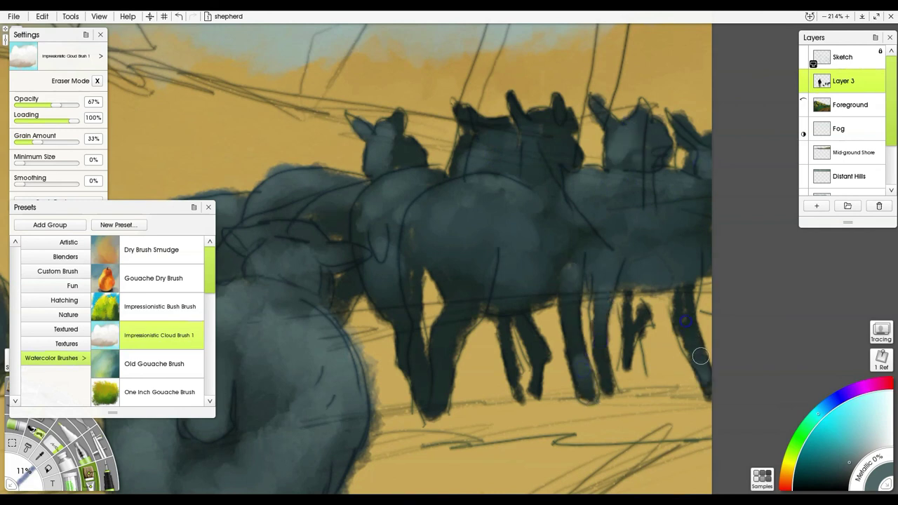
{"action": "mouse_move", "coordinate": [629, 352]}
{"action": "left_mouse_down"}
{"action": "mouse_move", "coordinate": [654, 269]}
{"action": "mouse_move", "coordinate": [625, 353]}
{"action": "mouse_move", "coordinate": [631, 336]}
{"action": "mouse_move", "coordinate": [630, 377]}
{"action": "mouse_move", "coordinate": [635, 357]}
{"action": "mouse_move", "coordinate": [598, 353]}
{"action": "mouse_move", "coordinate": [605, 277]}
{"action": "left_mouse_up"}
{"action": "left_click_drag", "start_coordinate": [455, 344], "coordinate": [444, 419]}
{"action": "mouse_move", "coordinate": [520, 312]}
{"action": "left_mouse_down"}
{"action": "mouse_move", "coordinate": [540, 365]}
{"action": "mouse_move", "coordinate": [502, 320]}
{"action": "mouse_move", "coordinate": [522, 378]}
{"action": "left_mouse_up"}
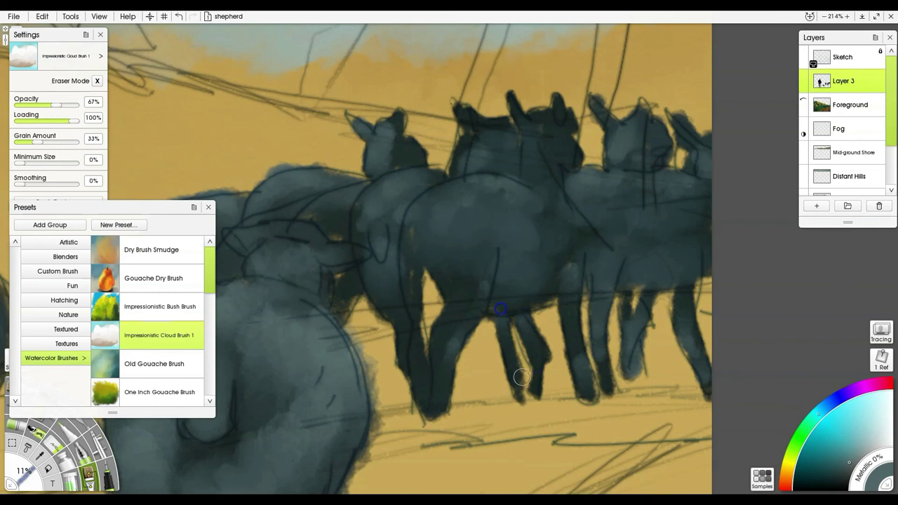
{"action": "left_click_drag", "start_coordinate": [434, 259], "coordinate": [424, 364]}
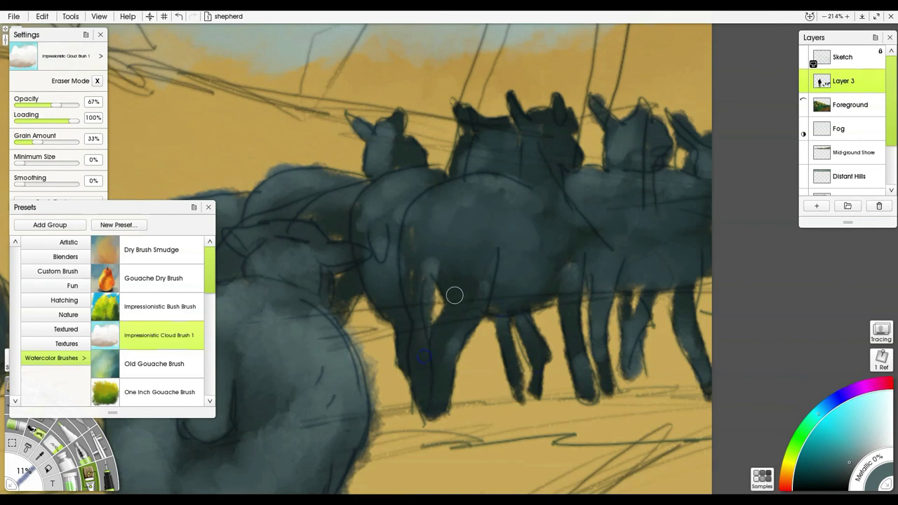
Fill the gaps between the distant sheep's legs and reinforce their head and ear shadows with sampled dark blue-grey.
{"action": "left_click", "coordinate": [455, 331], "text": "alt"}
{"action": "mouse_move", "coordinate": [422, 315]}
{"action": "left_mouse_down"}
{"action": "mouse_move", "coordinate": [442, 286]}
{"action": "mouse_move", "coordinate": [429, 272]}
{"action": "mouse_move", "coordinate": [411, 342]}
{"action": "mouse_move", "coordinate": [422, 398]}
{"action": "left_mouse_up"}
{"action": "mouse_move", "coordinate": [369, 296]}
{"action": "left_mouse_down"}
{"action": "mouse_move", "coordinate": [342, 328]}
{"action": "mouse_move", "coordinate": [349, 307]}
{"action": "left_mouse_up"}
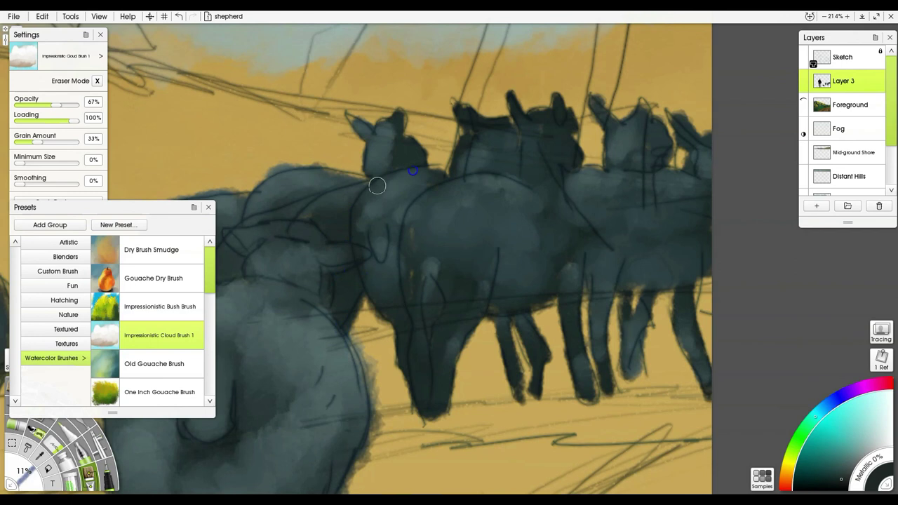
{"action": "left_click_drag", "start_coordinate": [373, 177], "coordinate": [364, 184]}
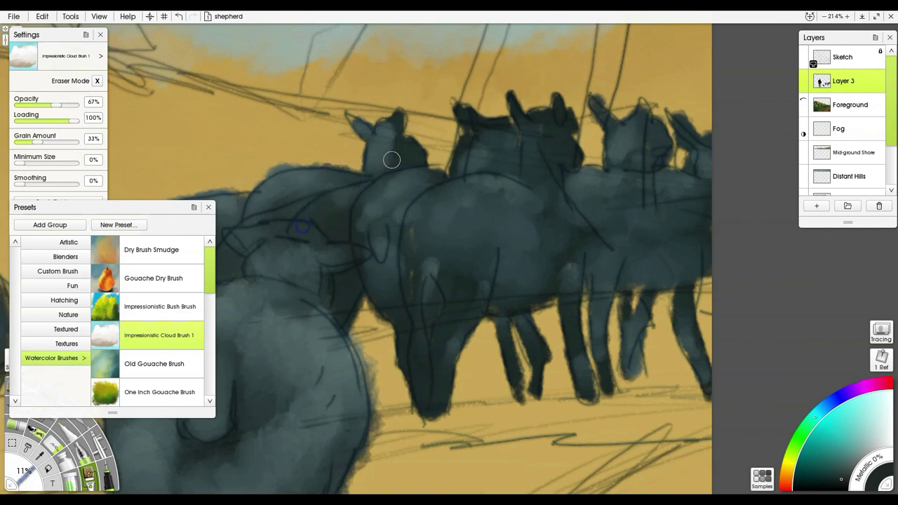
{"action": "mouse_move", "coordinate": [349, 112]}
{"action": "left_mouse_down"}
{"action": "mouse_move", "coordinate": [369, 141]}
{"action": "mouse_move", "coordinate": [395, 115]}
{"action": "left_mouse_up"}
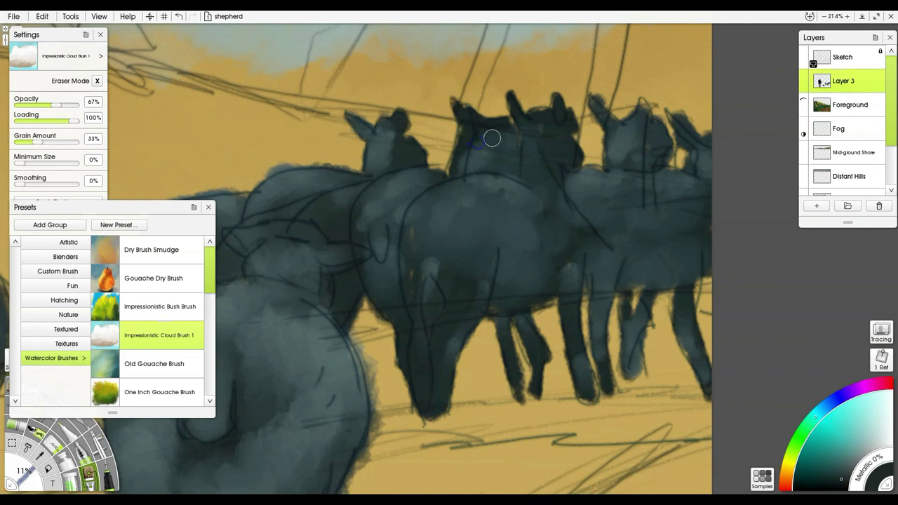
{"action": "left_click_drag", "start_coordinate": [525, 118], "coordinate": [548, 116]}
{"action": "left_click_drag", "start_coordinate": [636, 130], "coordinate": [650, 92]}
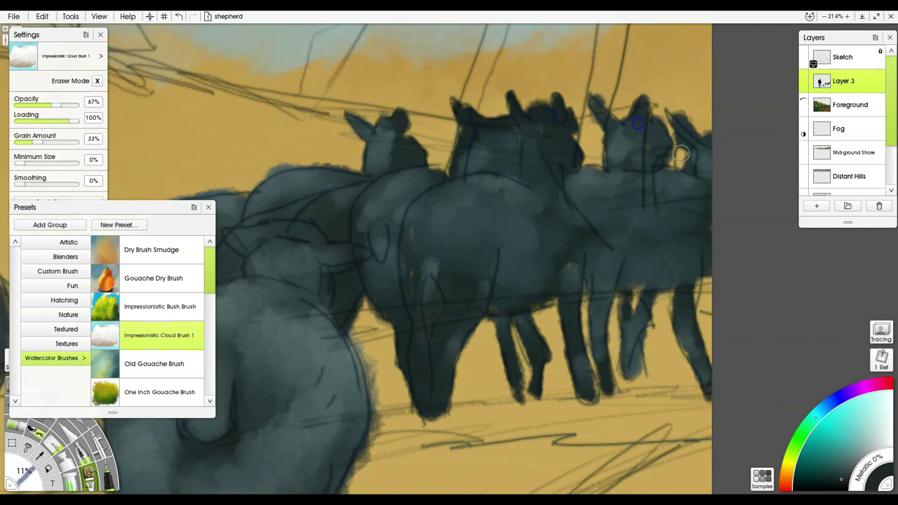
Fill the gap in the first large sheep's body and shade its flanks and upper legs in dark blue-grey.
{"action": "left_click_drag", "start_coordinate": [536, 276], "coordinate": [726, 184]}
{"action": "left_click_drag", "start_coordinate": [507, 234], "coordinate": [732, 175]}
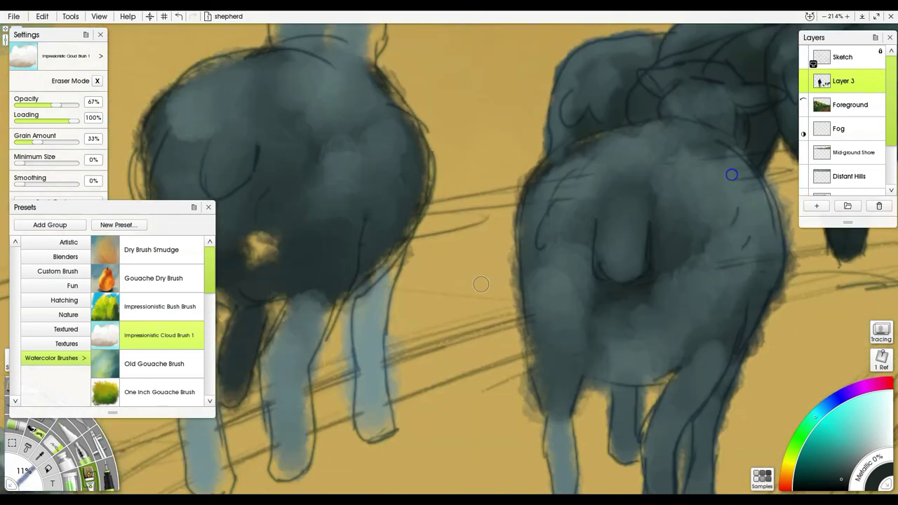
{"action": "left_click_drag", "start_coordinate": [482, 285], "coordinate": [648, 235]}
{"action": "mouse_move", "coordinate": [427, 196]}
{"action": "left_mouse_down"}
{"action": "mouse_move", "coordinate": [413, 201]}
{"action": "mouse_move", "coordinate": [431, 206]}
{"action": "left_mouse_up"}
{"action": "mouse_move", "coordinate": [379, 237]}
{"action": "left_mouse_down"}
{"action": "mouse_move", "coordinate": [359, 260]}
{"action": "mouse_move", "coordinate": [369, 360]}
{"action": "mouse_move", "coordinate": [411, 252]}
{"action": "mouse_move", "coordinate": [399, 264]}
{"action": "mouse_move", "coordinate": [385, 379]}
{"action": "mouse_move", "coordinate": [386, 453]}
{"action": "mouse_move", "coordinate": [360, 324]}
{"action": "mouse_move", "coordinate": [389, 426]}
{"action": "left_mouse_up"}
{"action": "left_click_drag", "start_coordinate": [531, 313], "coordinate": [562, 201]}
{"action": "mouse_move", "coordinate": [532, 296]}
{"action": "left_mouse_down"}
{"action": "mouse_move", "coordinate": [566, 202]}
{"action": "mouse_move", "coordinate": [534, 237]}
{"action": "mouse_move", "coordinate": [527, 295]}
{"action": "left_mouse_up"}
{"action": "left_click_drag", "start_coordinate": [573, 184], "coordinate": [590, 94]}
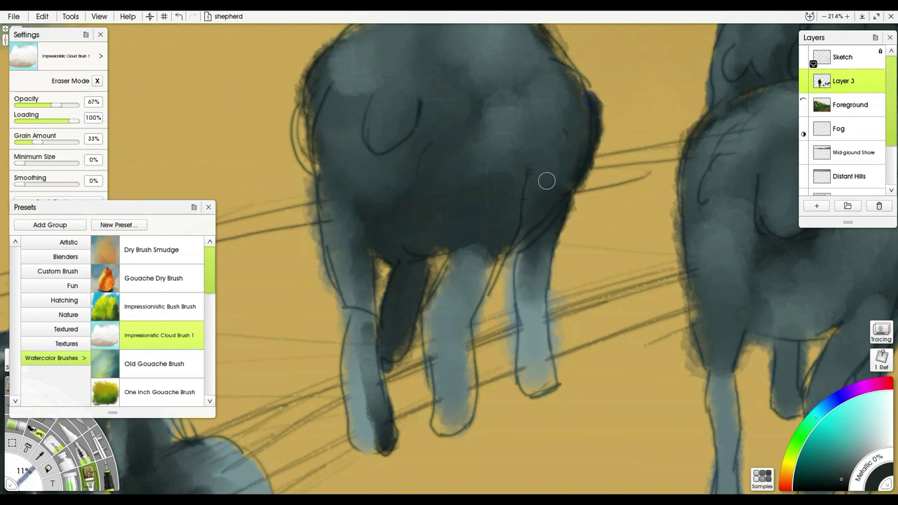
{"action": "left_click_drag", "start_coordinate": [536, 177], "coordinate": [543, 309]}
{"action": "mouse_move", "coordinate": [551, 158]}
{"action": "left_mouse_down"}
{"action": "mouse_move", "coordinate": [465, 148]}
{"action": "mouse_move", "coordinate": [550, 98]}
{"action": "mouse_move", "coordinate": [537, 73]}
{"action": "mouse_move", "coordinate": [468, 82]}
{"action": "mouse_move", "coordinate": [455, 98]}
{"action": "mouse_move", "coordinate": [459, 87]}
{"action": "mouse_move", "coordinate": [421, 68]}
{"action": "left_mouse_up"}
{"action": "left_click_drag", "start_coordinate": [422, 174], "coordinate": [360, 224]}
Sample a mid blue-grey and blend it into the first large sheep's body and hind leg.
{"action": "left_click", "coordinate": [501, 220], "text": "alt"}
{"action": "mouse_move", "coordinate": [445, 165]}
{"action": "left_mouse_down"}
{"action": "mouse_move", "coordinate": [401, 175]}
{"action": "mouse_move", "coordinate": [382, 192]}
{"action": "mouse_move", "coordinate": [403, 172]}
{"action": "left_mouse_up"}
{"action": "mouse_move", "coordinate": [379, 379]}
{"action": "left_mouse_down"}
{"action": "mouse_move", "coordinate": [335, 290]}
{"action": "mouse_move", "coordinate": [325, 331]}
{"action": "mouse_move", "coordinate": [366, 383]}
{"action": "left_mouse_up"}
{"action": "left_click_drag", "start_coordinate": [484, 350], "coordinate": [495, 85]}
{"action": "mouse_move", "coordinate": [384, 246]}
{"action": "left_mouse_down"}
{"action": "mouse_move", "coordinate": [378, 291]}
{"action": "mouse_move", "coordinate": [389, 330]}
{"action": "left_mouse_up"}
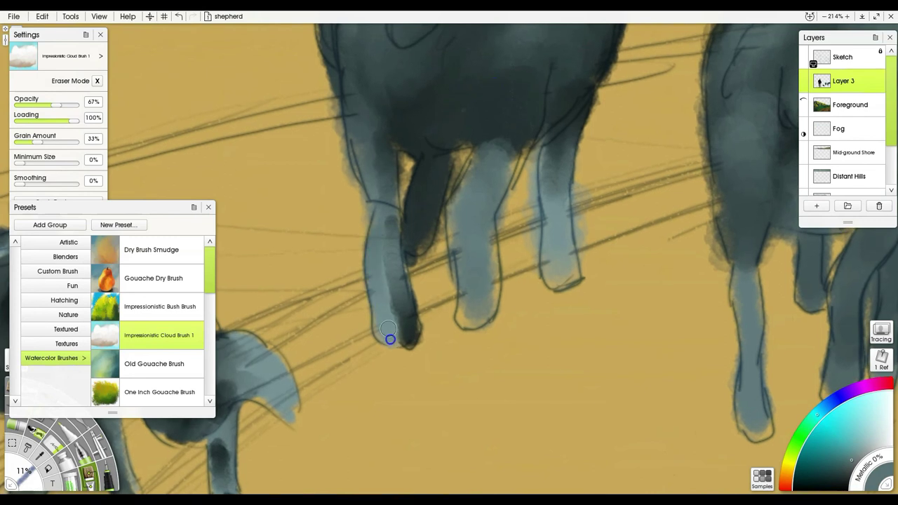
Paint the dog's tail, rump and collar fur with a sampled light blue-grey.
{"action": "left_click", "coordinate": [716, 227], "text": "alt"}
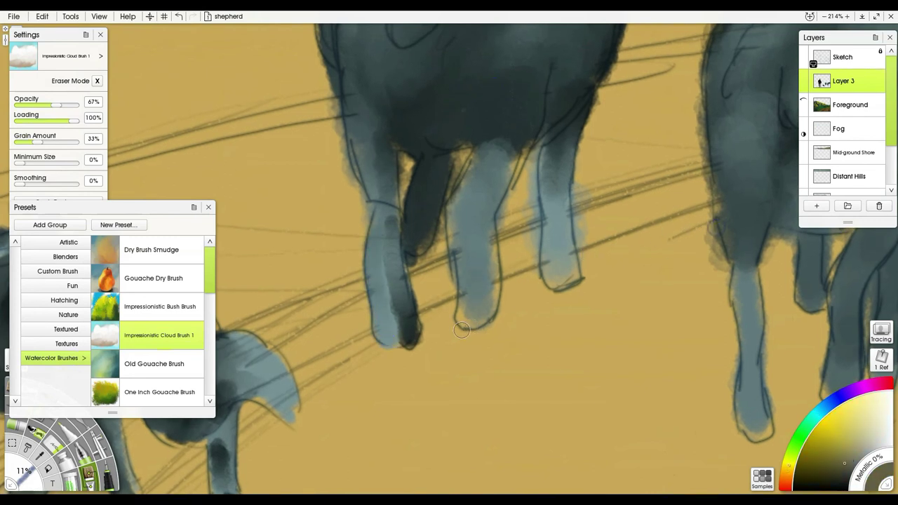
{"action": "left_click_drag", "start_coordinate": [461, 330], "coordinate": [742, 281]}
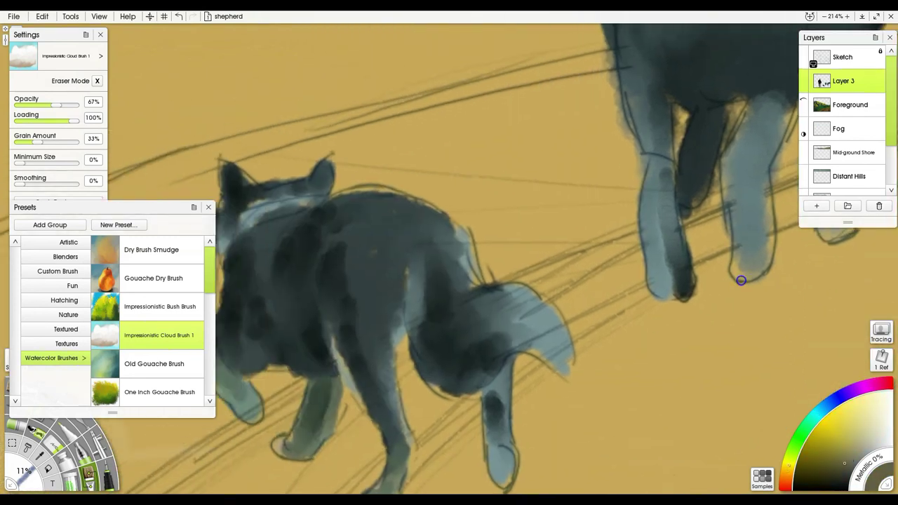
{"action": "left_click", "coordinate": [545, 327], "text": "alt"}
{"action": "left_click_drag", "start_coordinate": [498, 330], "coordinate": [525, 315]}
{"action": "left_click_drag", "start_coordinate": [445, 241], "coordinate": [483, 299]}
{"action": "mouse_move", "coordinate": [277, 216]}
{"action": "left_mouse_down"}
{"action": "mouse_move", "coordinate": [315, 206]}
{"action": "mouse_move", "coordinate": [248, 212]}
{"action": "left_mouse_up"}
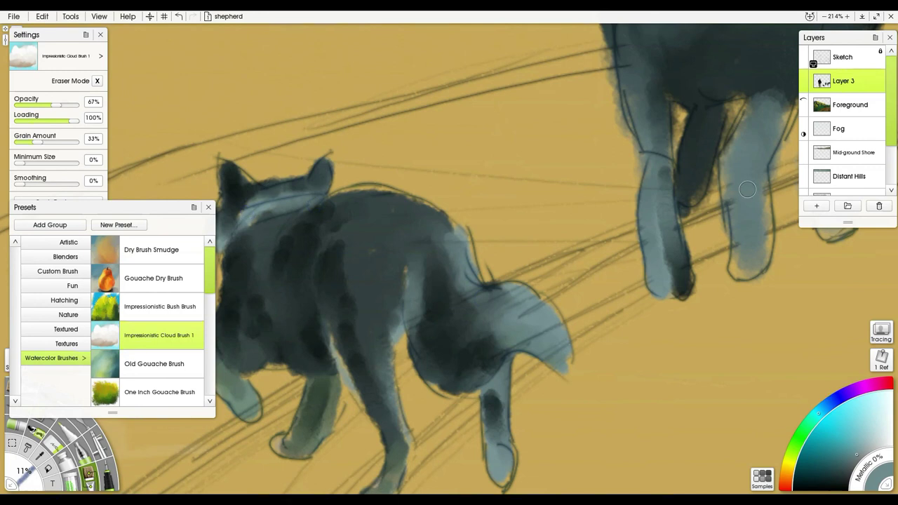
Touch up the shepherd's jacket edge in sampled navy and show the Foreground layer again.
{"action": "scroll", "coordinate": [514, 183], "scroll_direction": "down", "scroll_amount": 5}
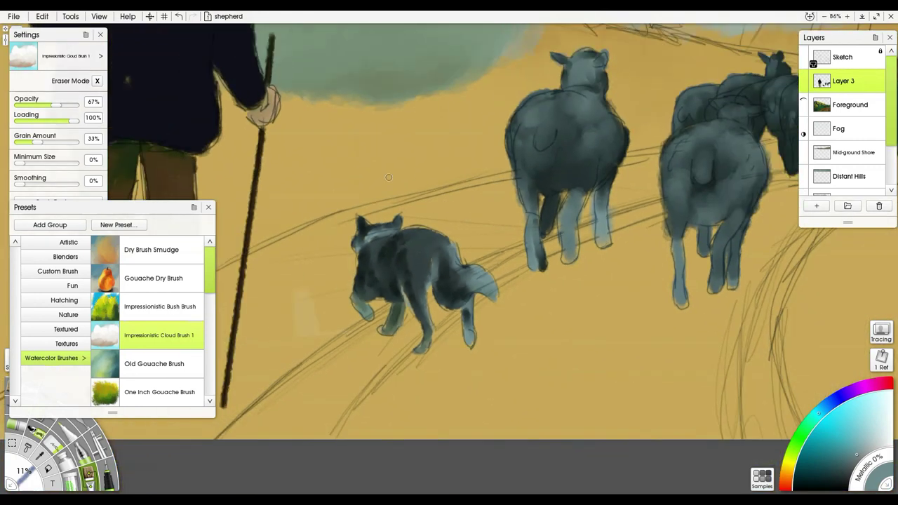
{"action": "left_click_drag", "start_coordinate": [389, 177], "coordinate": [646, 391]}
{"action": "left_click", "coordinate": [421, 319], "text": "alt"}
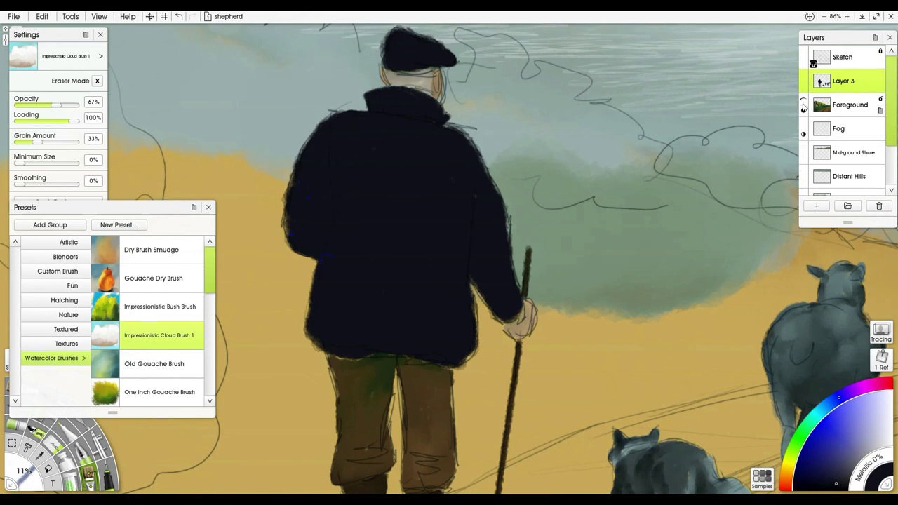
{"action": "scroll", "coordinate": [569, 232], "scroll_direction": "down", "scroll_amount": 5}
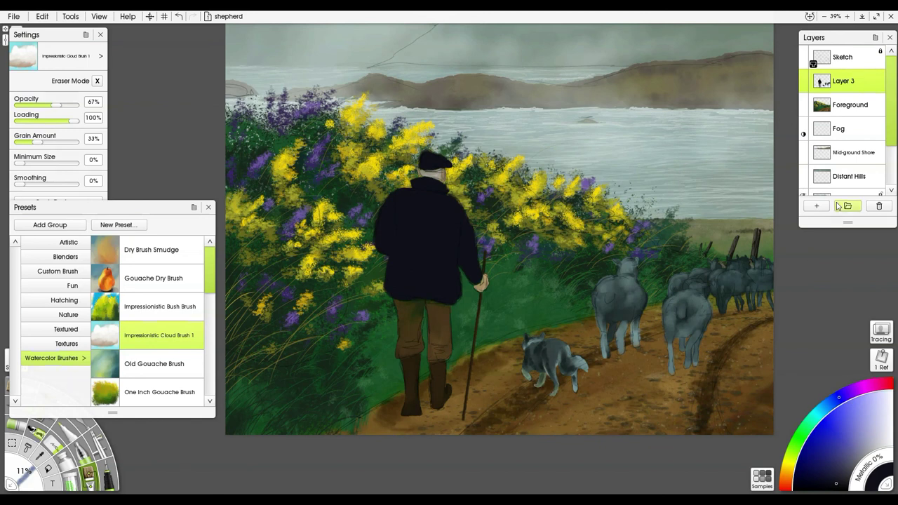
Add a new layer above Foreground and paint a sampled dark brown shadow beneath the shepherd's boots with a 40% brush.
{"action": "left_click", "coordinate": [850, 105]}
{"action": "left_click", "coordinate": [817, 205]}
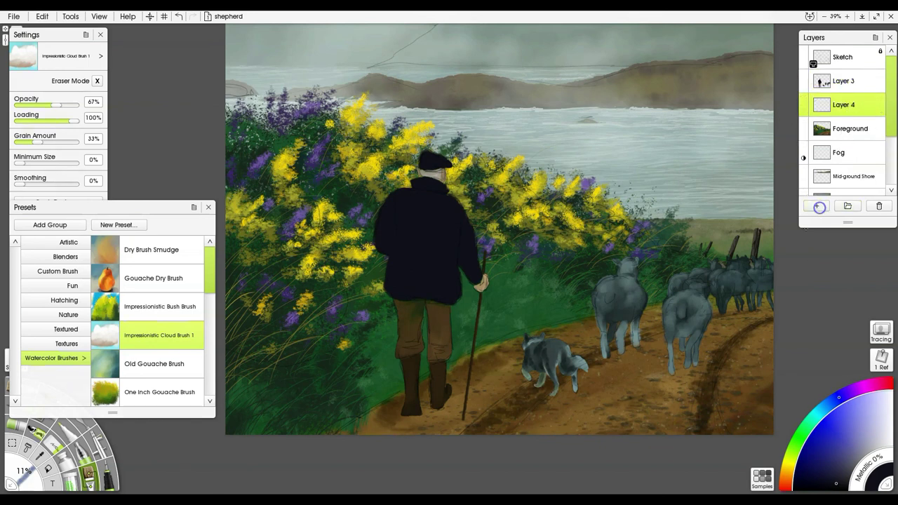
{"action": "left_click", "coordinate": [434, 386], "text": "alt"}
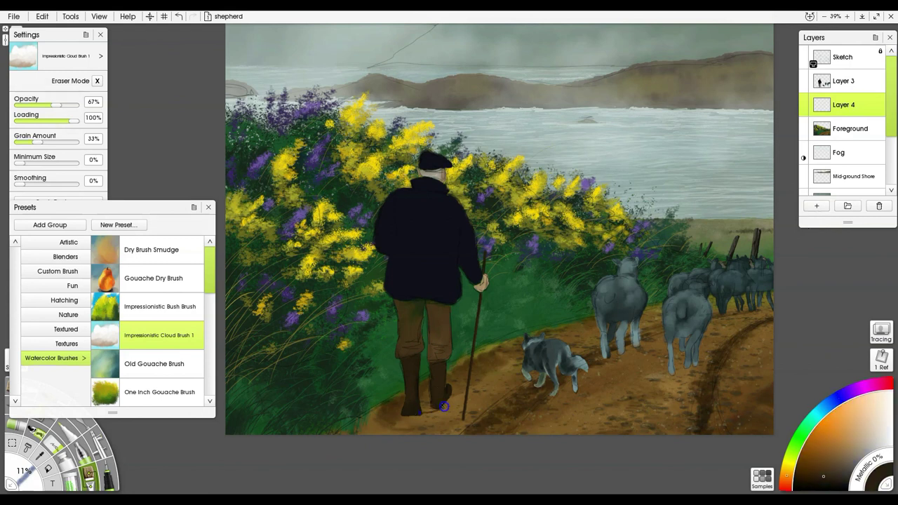
{"action": "mouse_move", "coordinate": [443, 416]}
{"action": "left_mouse_down"}
{"action": "mouse_move", "coordinate": [405, 417]}
{"action": "mouse_move", "coordinate": [455, 402]}
{"action": "mouse_move", "coordinate": [439, 408]}
{"action": "mouse_move", "coordinate": [457, 410]}
{"action": "mouse_move", "coordinate": [463, 401]}
{"action": "mouse_move", "coordinate": [441, 415]}
{"action": "mouse_move", "coordinate": [483, 410]}
{"action": "left_mouse_up"}
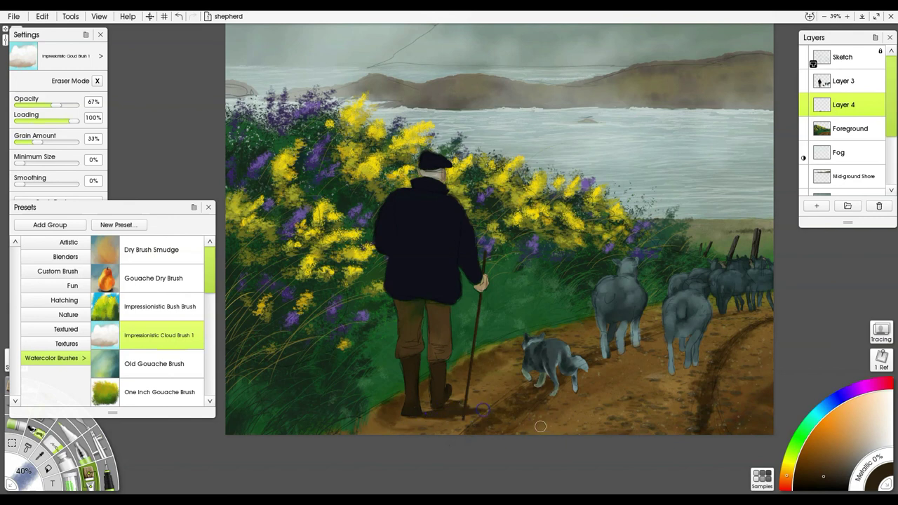
Lower the brush opacity to 16%, paint soft ground shadows beneath the dog, sheep and shepherd, and undo the last stroke.
{"action": "key", "text": "k"}
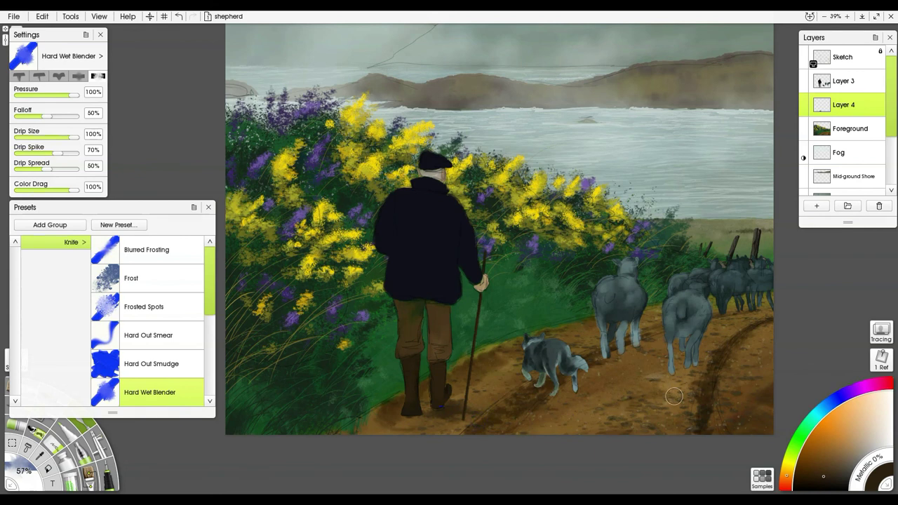
{"action": "key", "text": "w"}
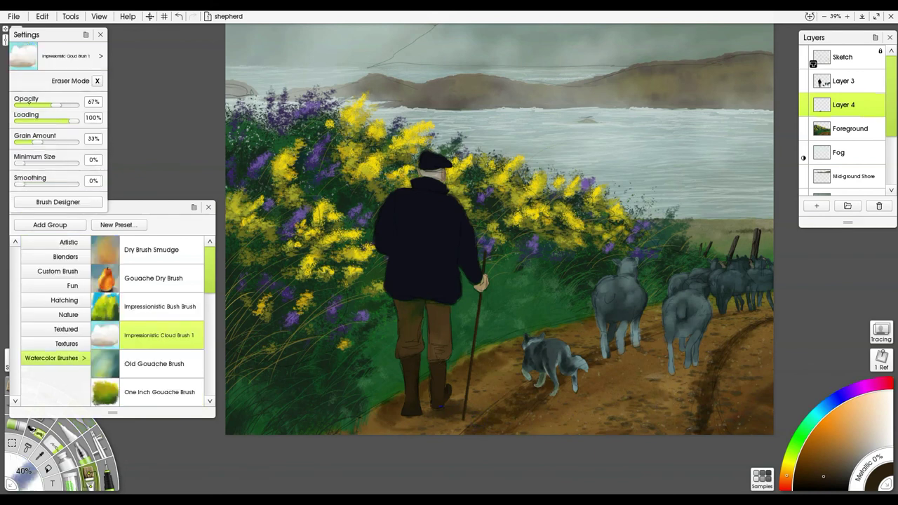
{"action": "left_click_drag", "start_coordinate": [31, 103], "coordinate": [25, 103]}
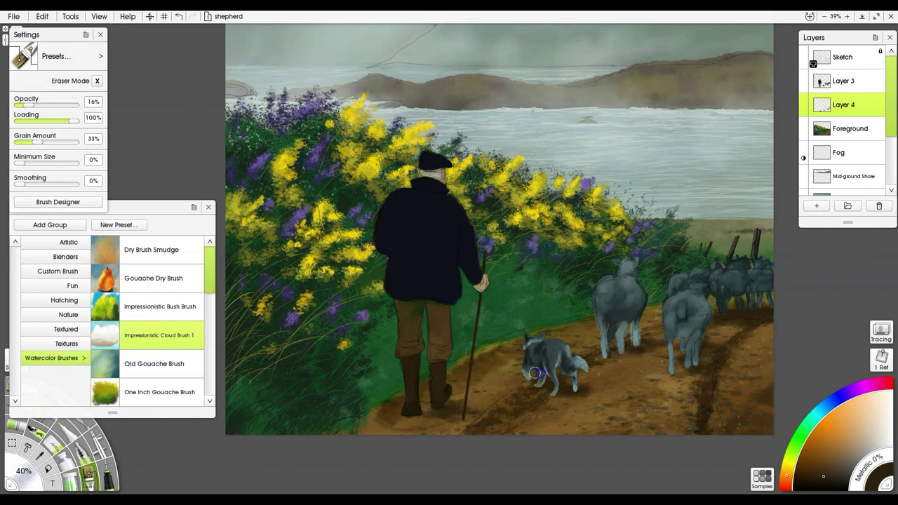
{"action": "left_click", "coordinate": [403, 416]}
{"action": "left_click", "coordinate": [492, 418]}
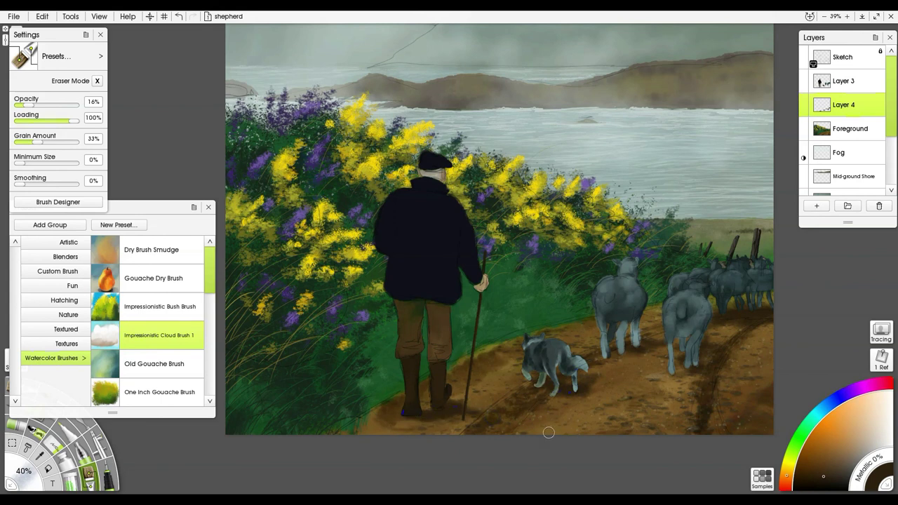
{"action": "key", "text": "ctrl+z"}
Hide the Sketch layer to show the painting without its guide lines.
{"action": "mouse_move", "coordinate": [583, 132]}
{"action": "left_mouse_down"}
{"action": "mouse_move", "coordinate": [568, 184]}
{"action": "mouse_move", "coordinate": [573, 167]}
{"action": "mouse_move", "coordinate": [575, 178]}
{"action": "left_mouse_up"}
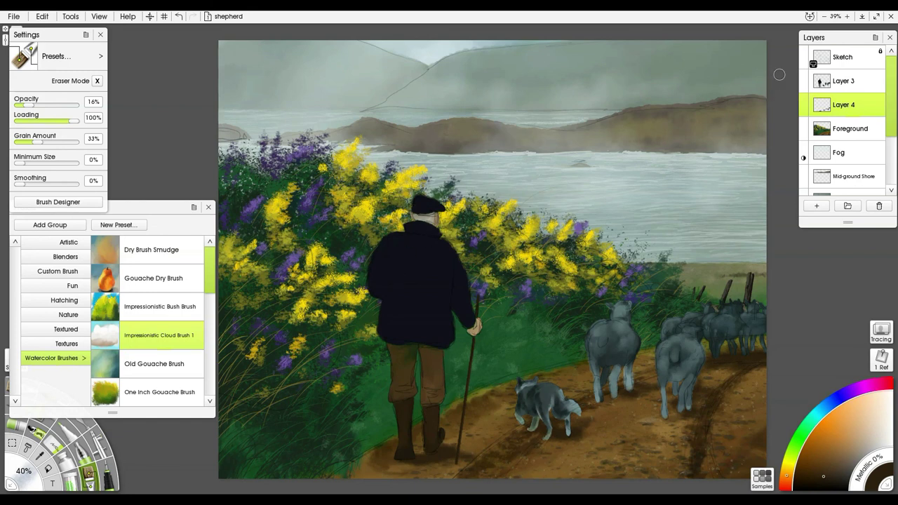
{"action": "left_click", "coordinate": [805, 54]}
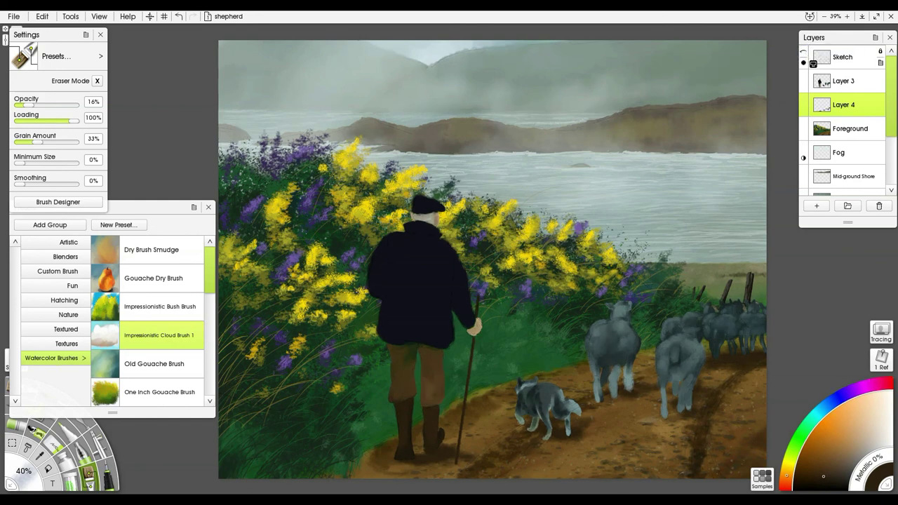